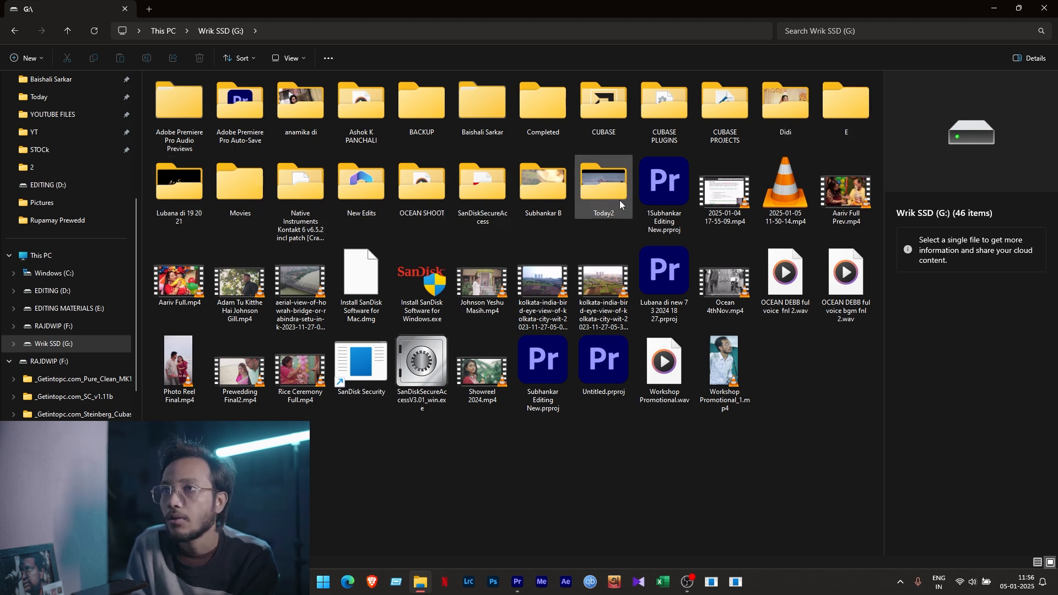
# - Find the 1st Jan 2025 test footage folder inside ON YOUR DEMAND on the EDITING (D:) drive and open it
pyautogui.doubleClick(384, 201)
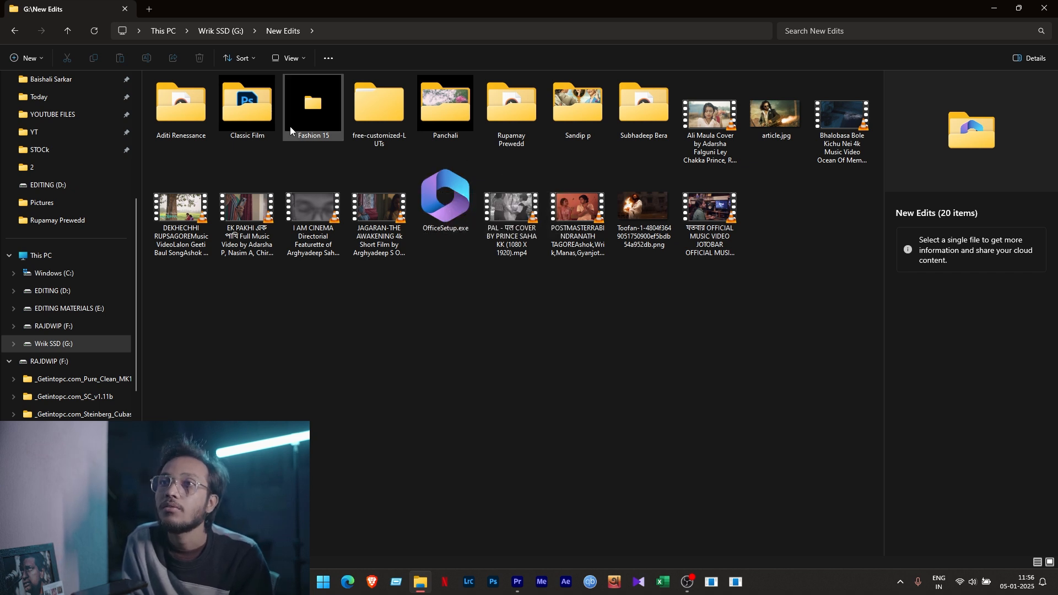
pyautogui.doubleClick(249, 126)
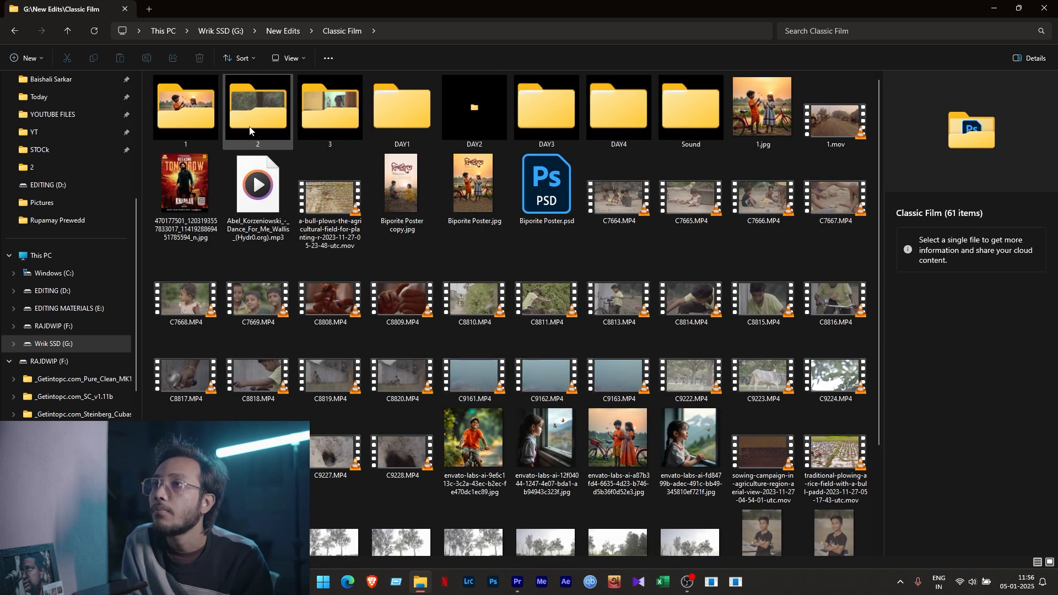
pyautogui.click(88, 287)
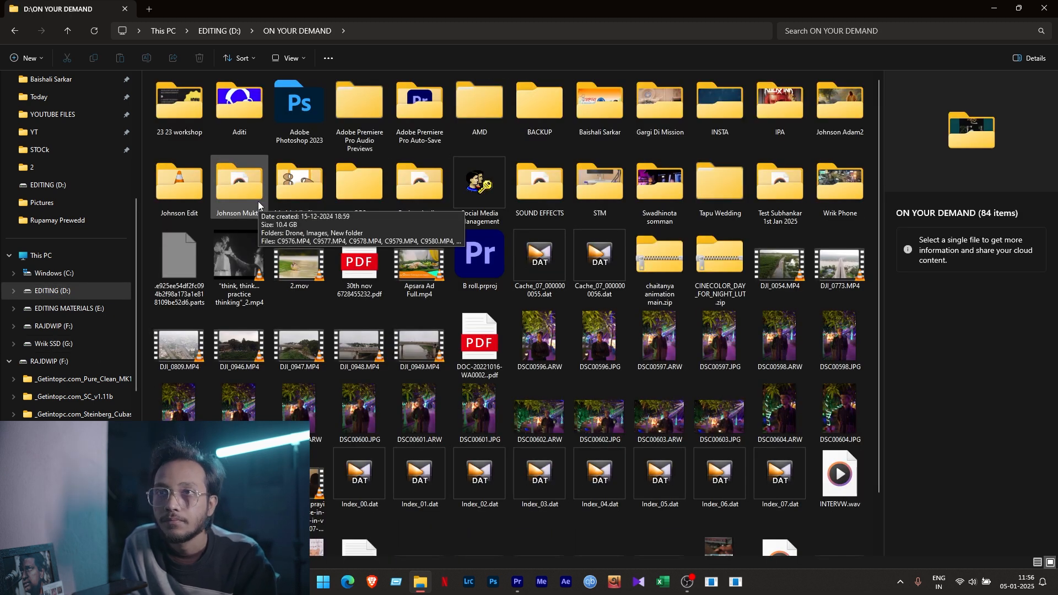
pyautogui.click(258, 201)
pyautogui.press('s')
pyautogui.press('u')
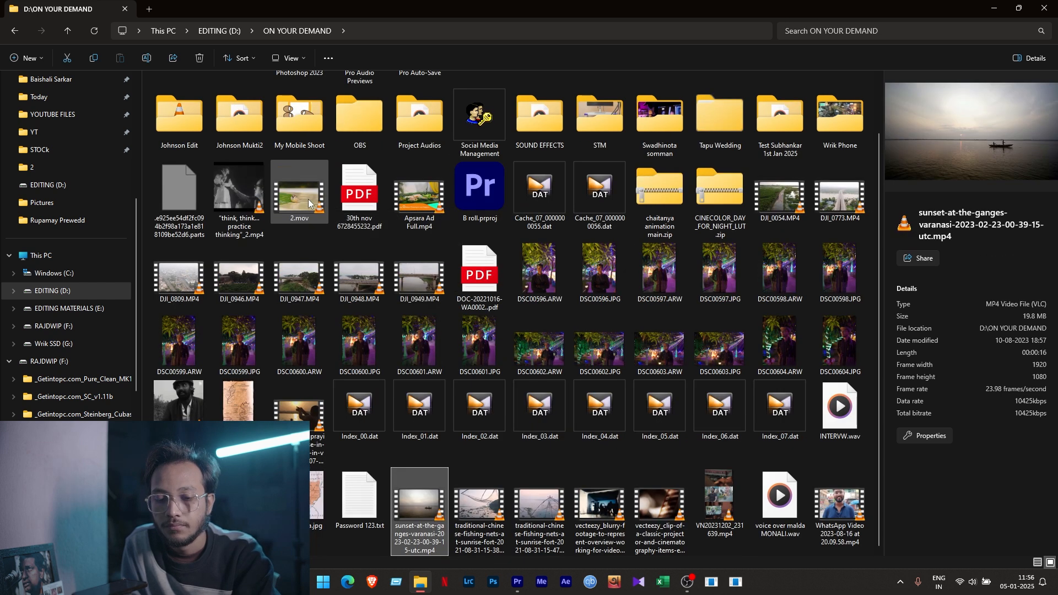
pyautogui.scroll(1, 622, 273)
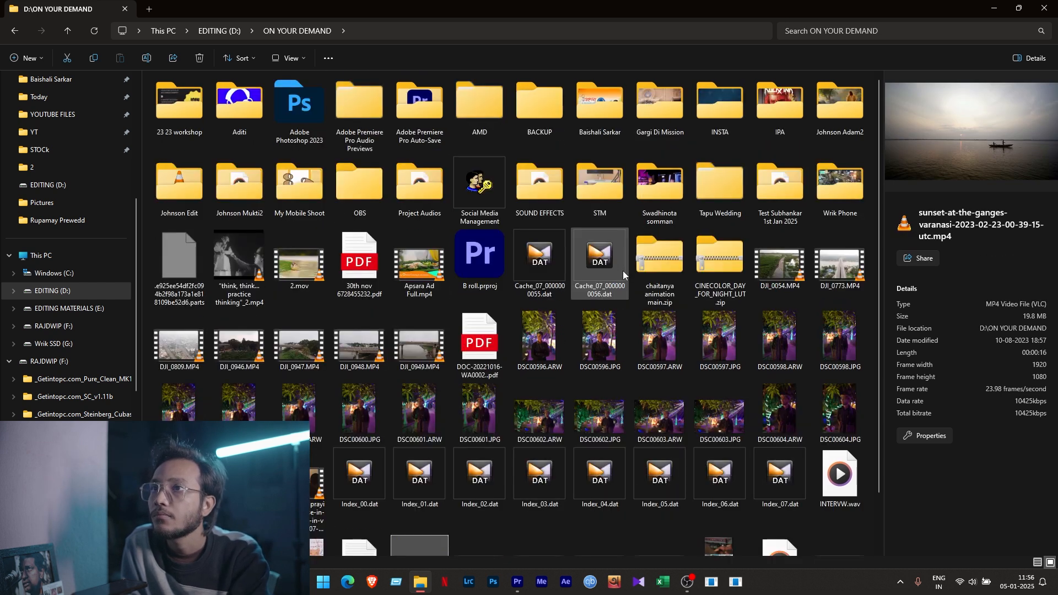
pyautogui.press('t')
pyautogui.press('e')
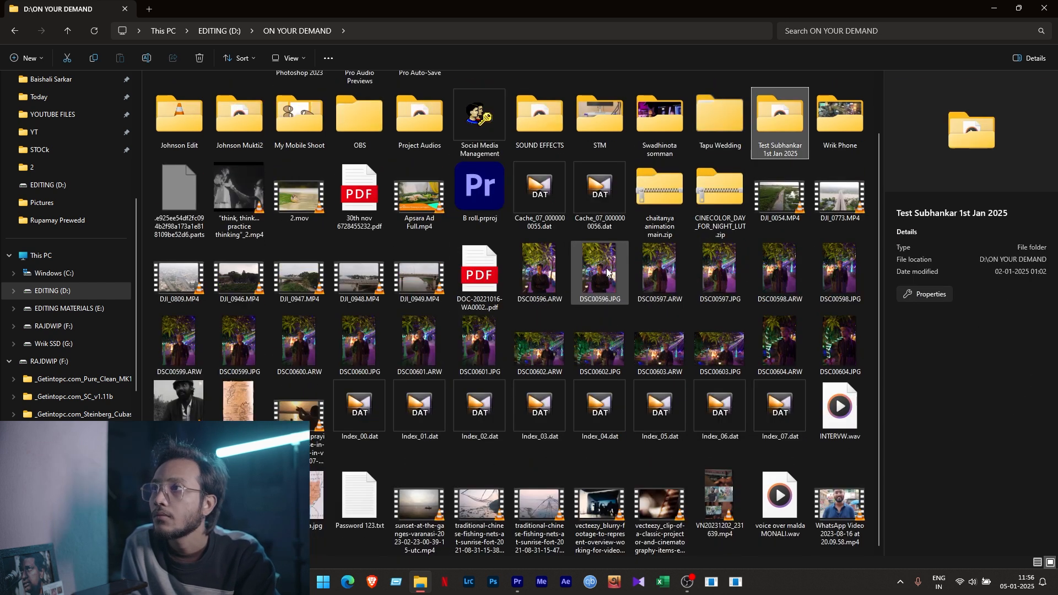
pyautogui.press('Return')
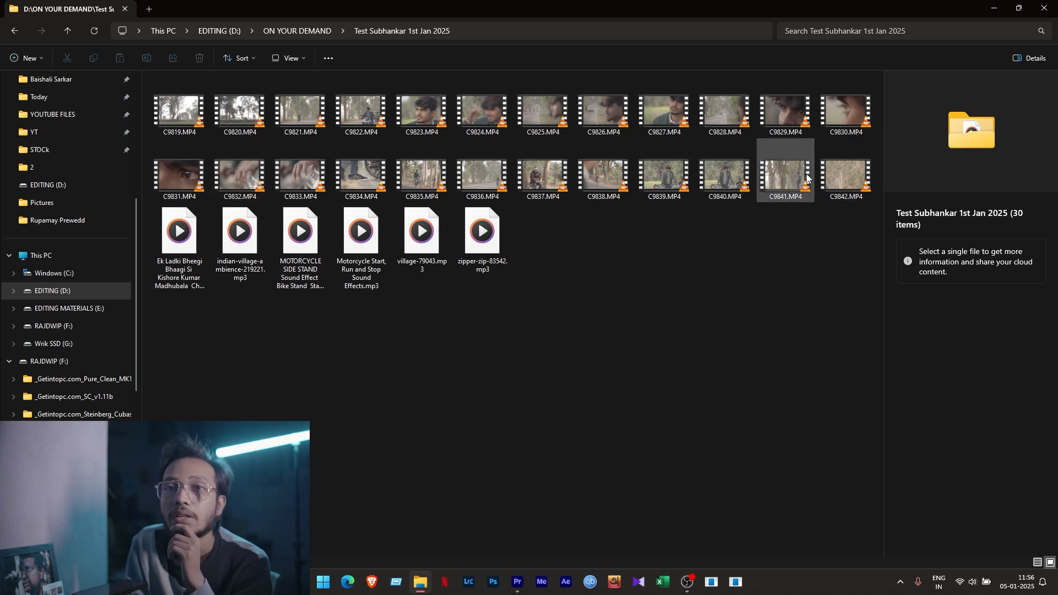
# - Bring C9831.MP4 and C9820.MP4 into Premiere Pro by placing them after the existing clips in the Biporite Test sequence
pyautogui.click(201, 187)
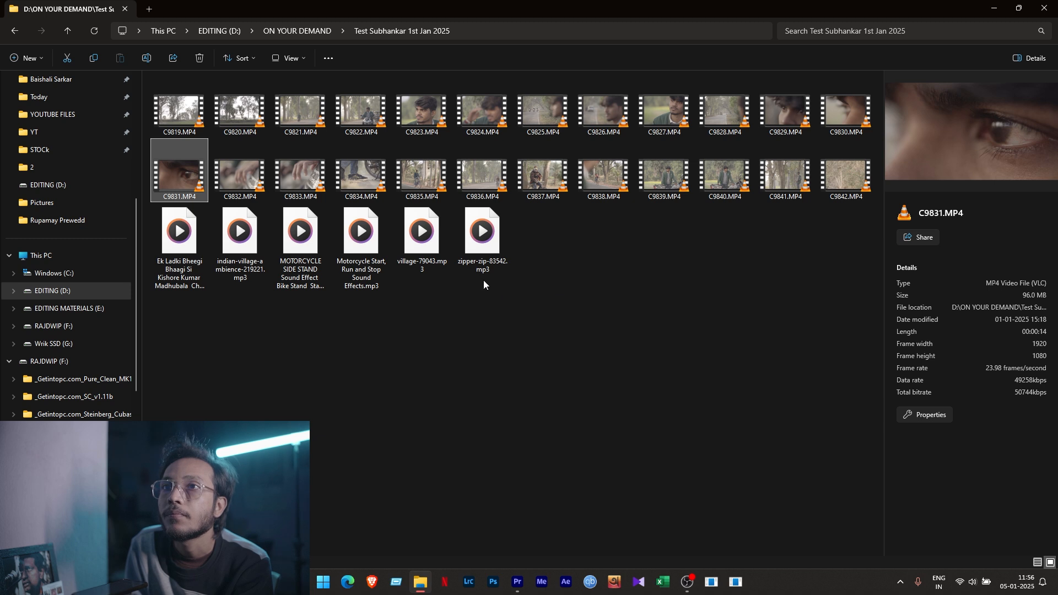
pyautogui.keyDown('ctrl'); pyautogui.click(258, 125); pyautogui.keyUp('ctrl')
pyautogui.moveTo(257, 124); pyautogui.dragTo(494, 518)
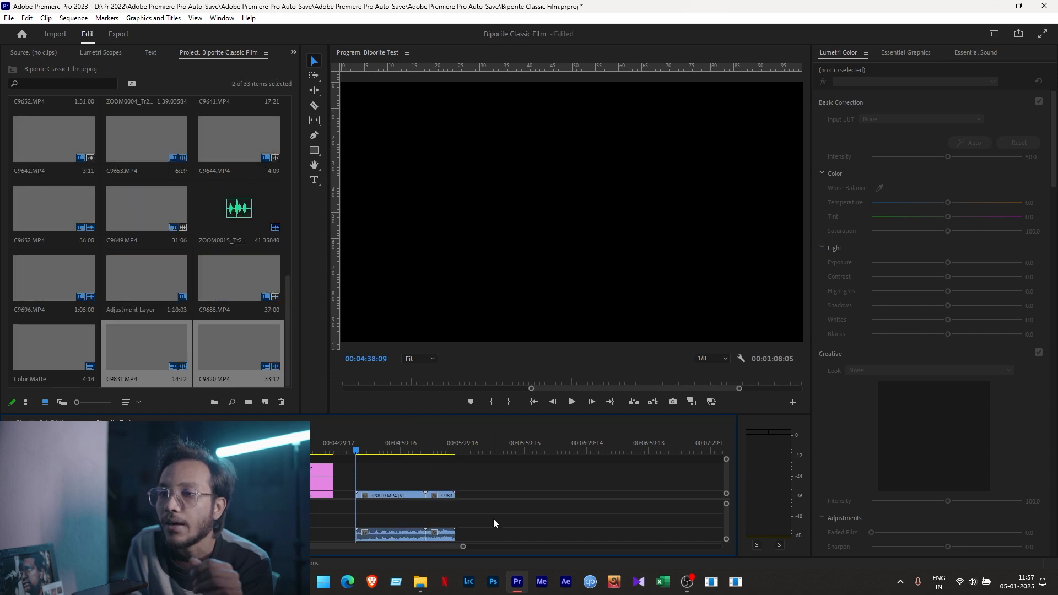
pyautogui.click(401, 453)
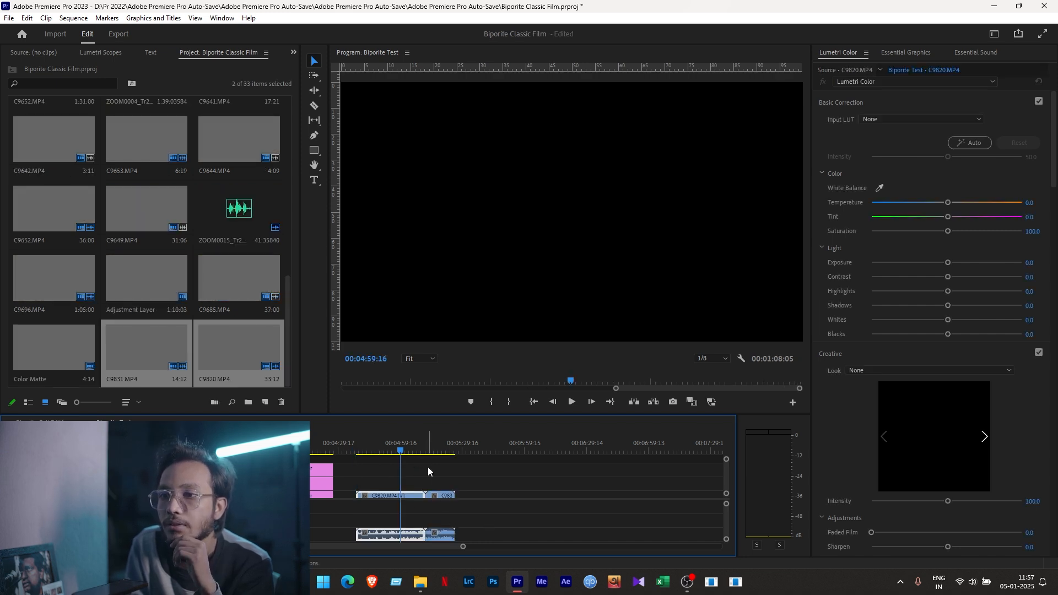
pyautogui.scroll(-1, 727, 474)
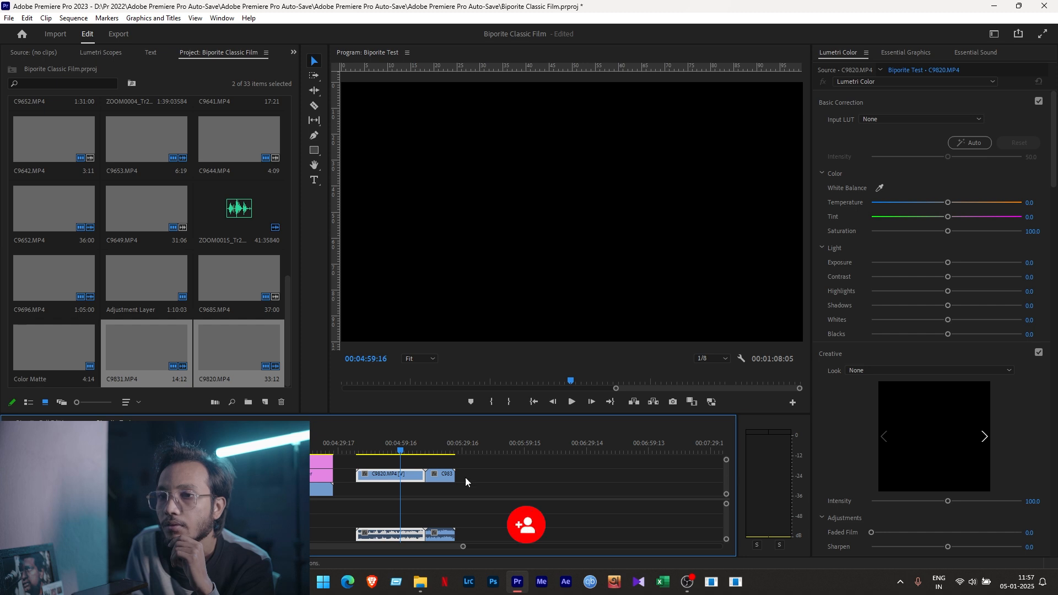
pyautogui.scroll(-2, 465, 479)
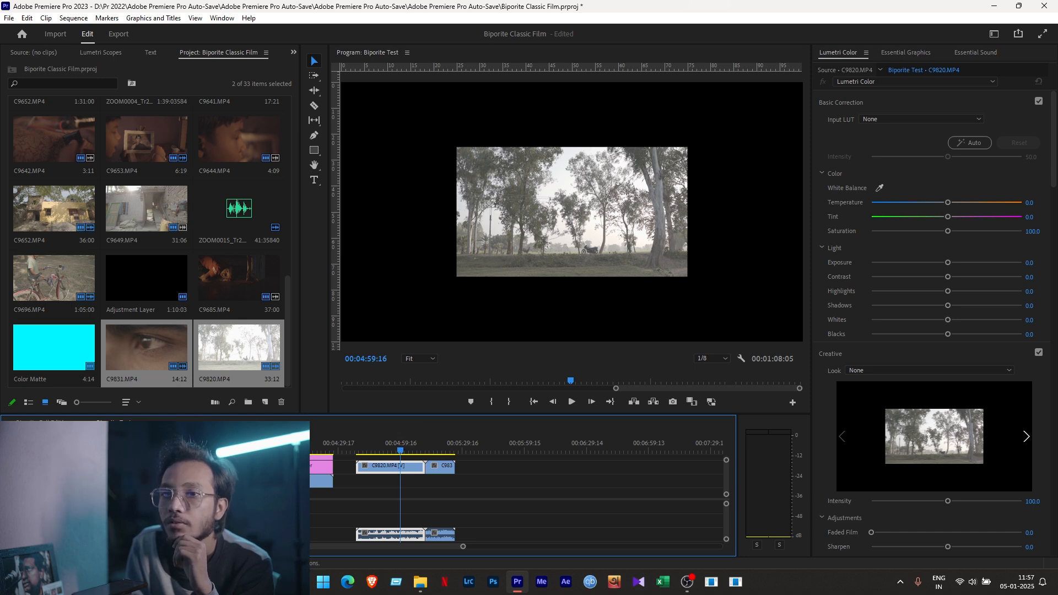
# - Create a new sequence from the imported C9831.MP4 and C9820.MP4 clips and preview both shots
pyautogui.rightClick(220, 352)
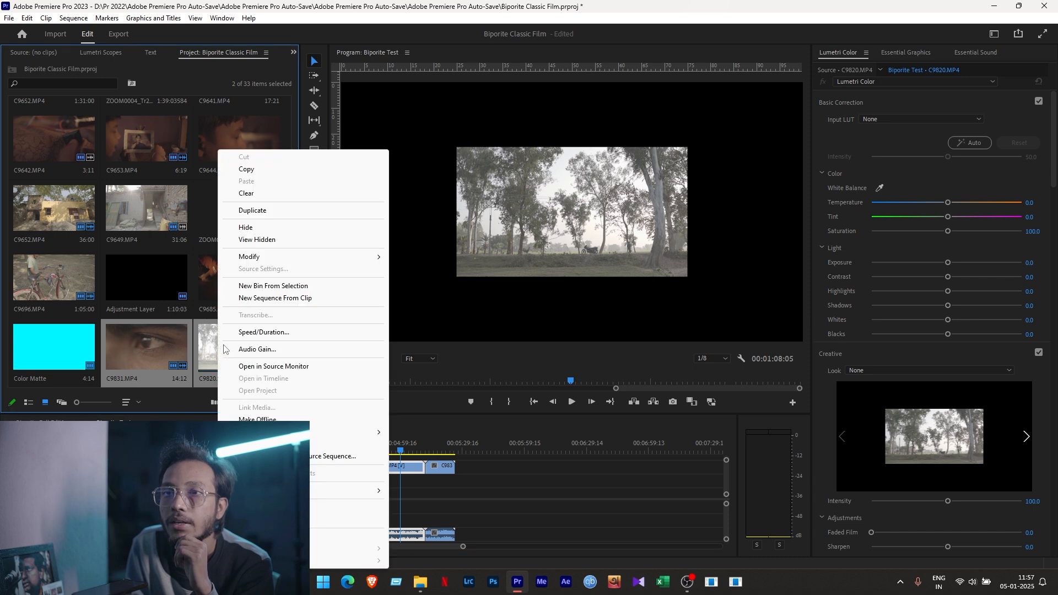
pyautogui.click(277, 297)
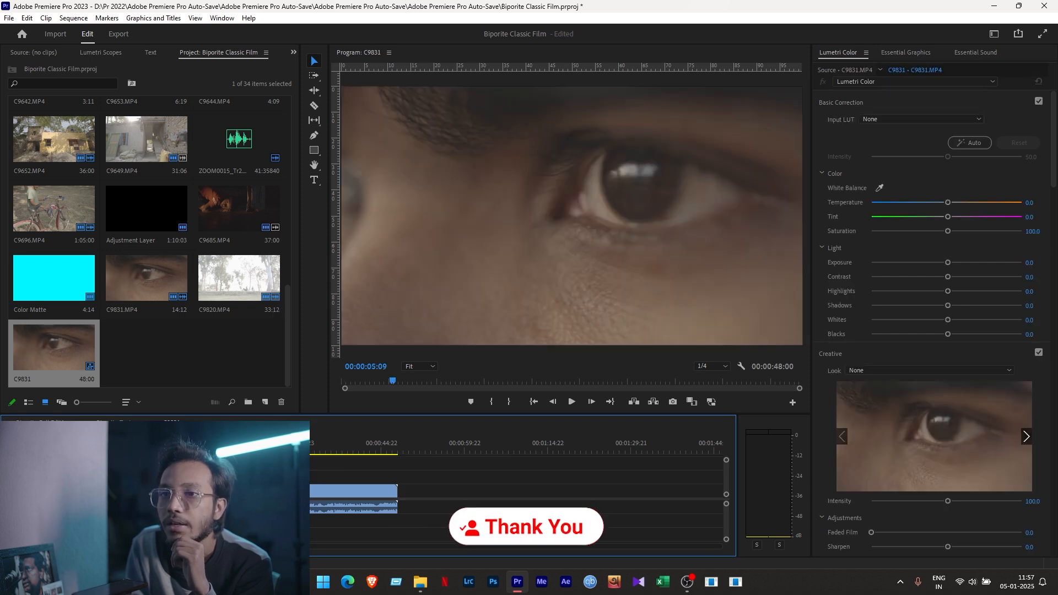
pyautogui.click(298, 445)
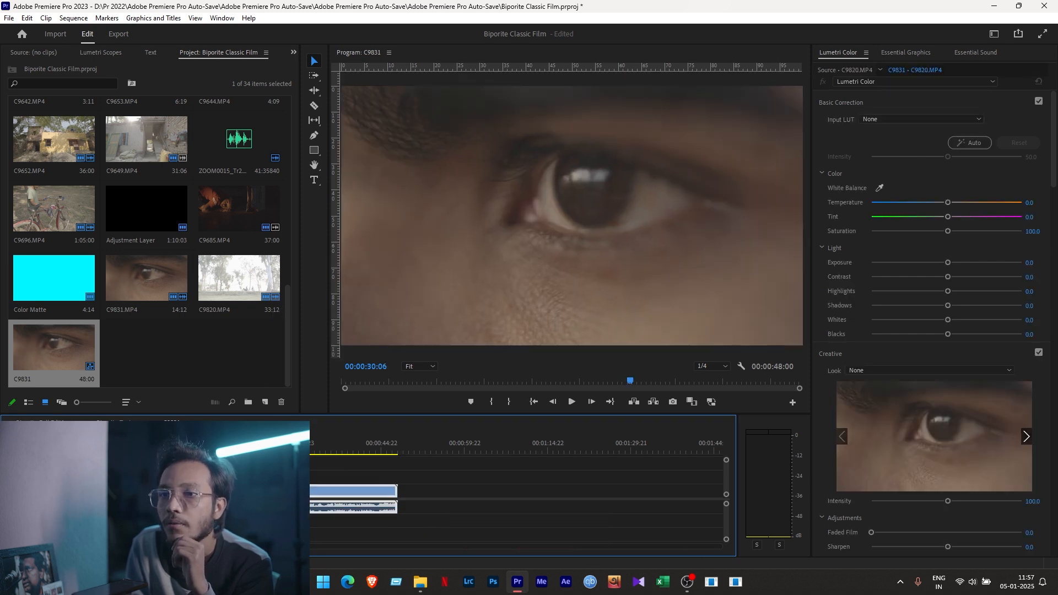
pyautogui.click(224, 444)
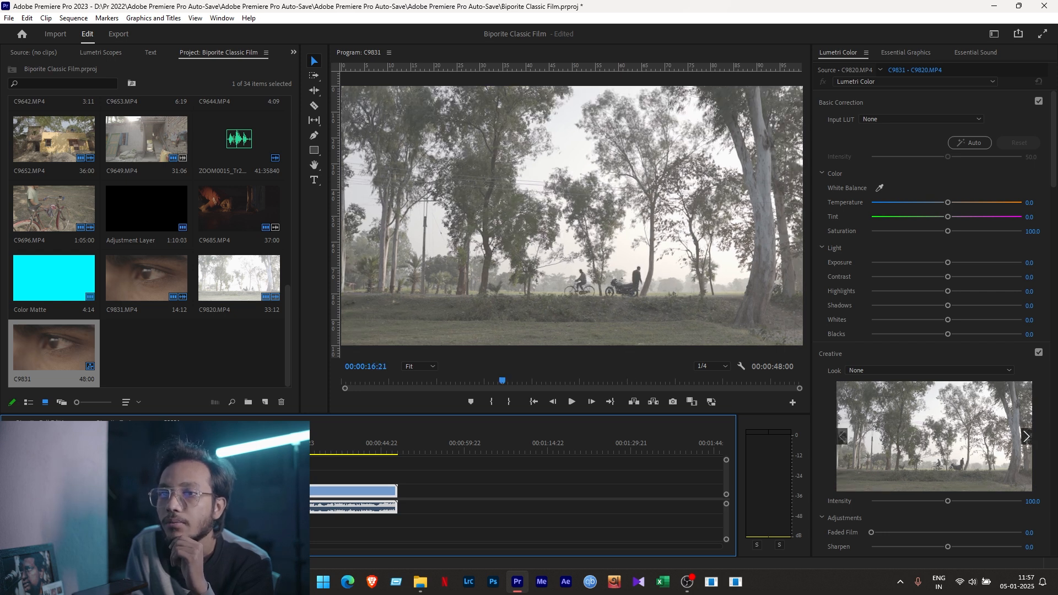
pyautogui.click(369, 437)
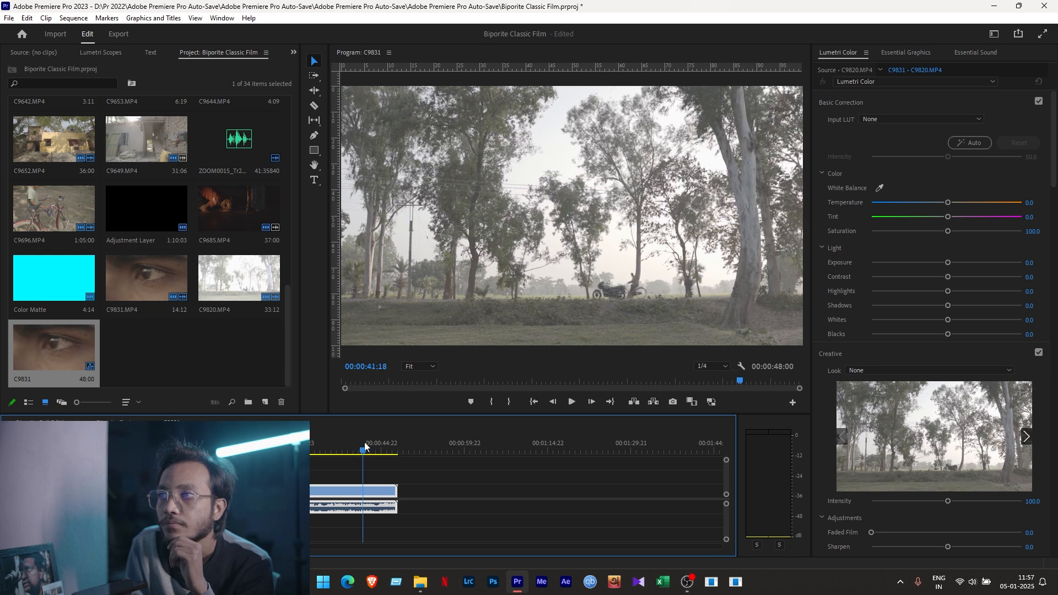
pyautogui.click(314, 443)
pyautogui.click(200, 443)
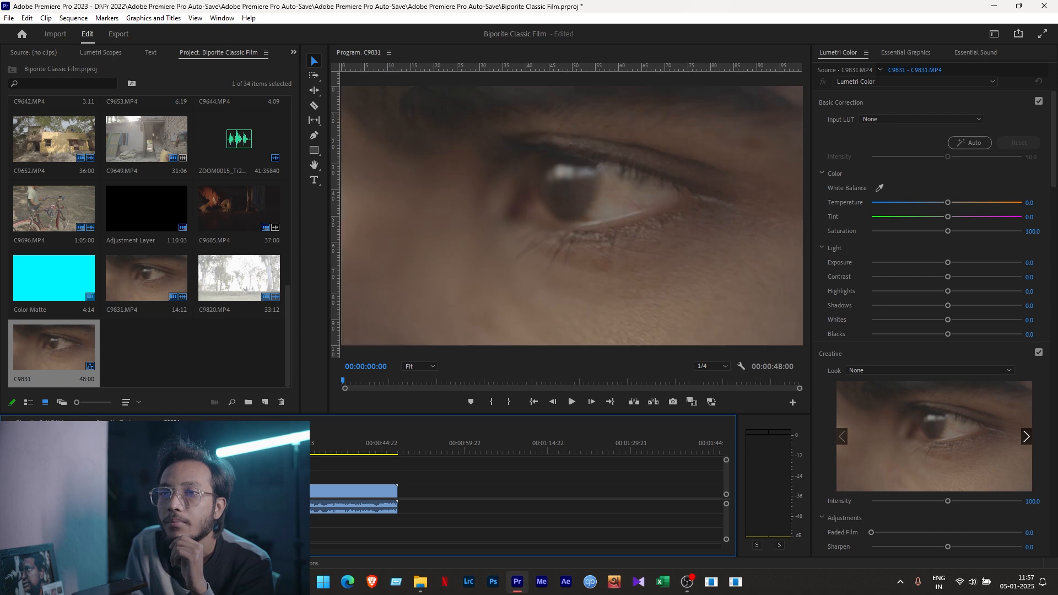
pyautogui.click(165, 471)
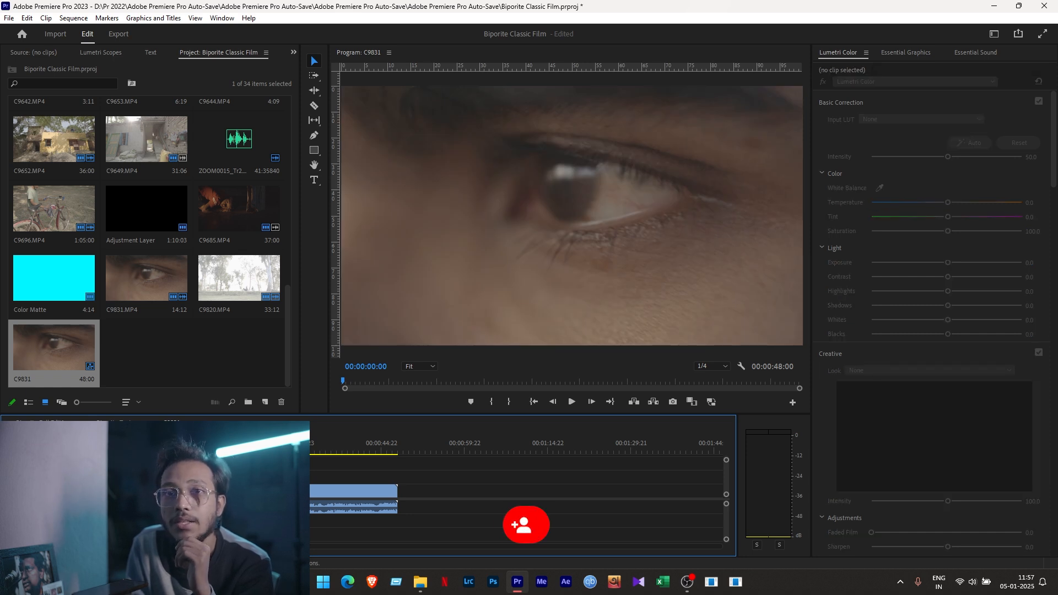
# - Create an adjustment layer and place it on the track above the clips, extended to the end of the second clip
pyautogui.click(201, 354)
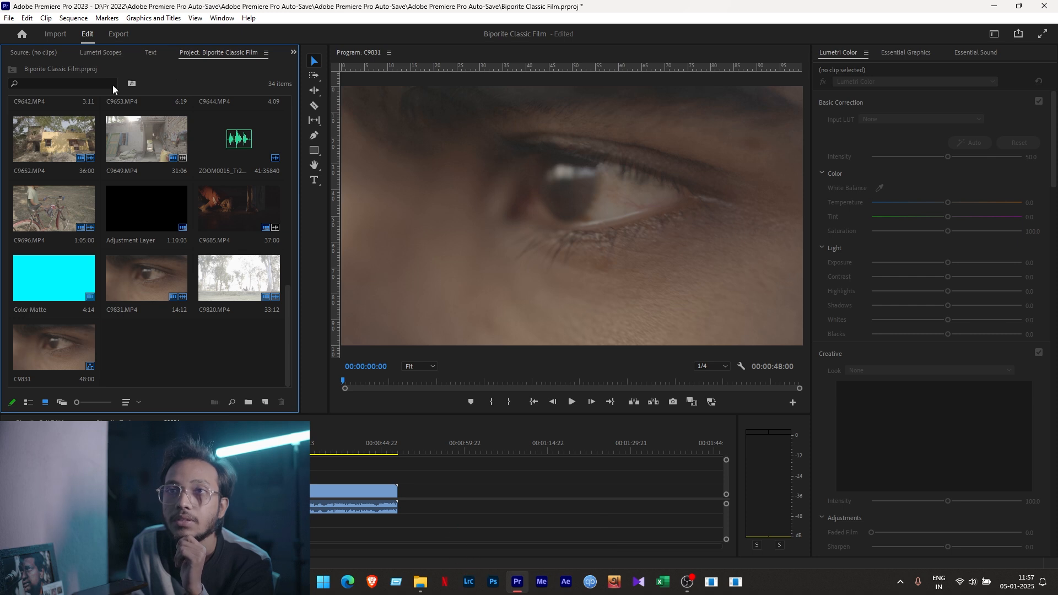
pyautogui.click(265, 402)
pyautogui.click(292, 453)
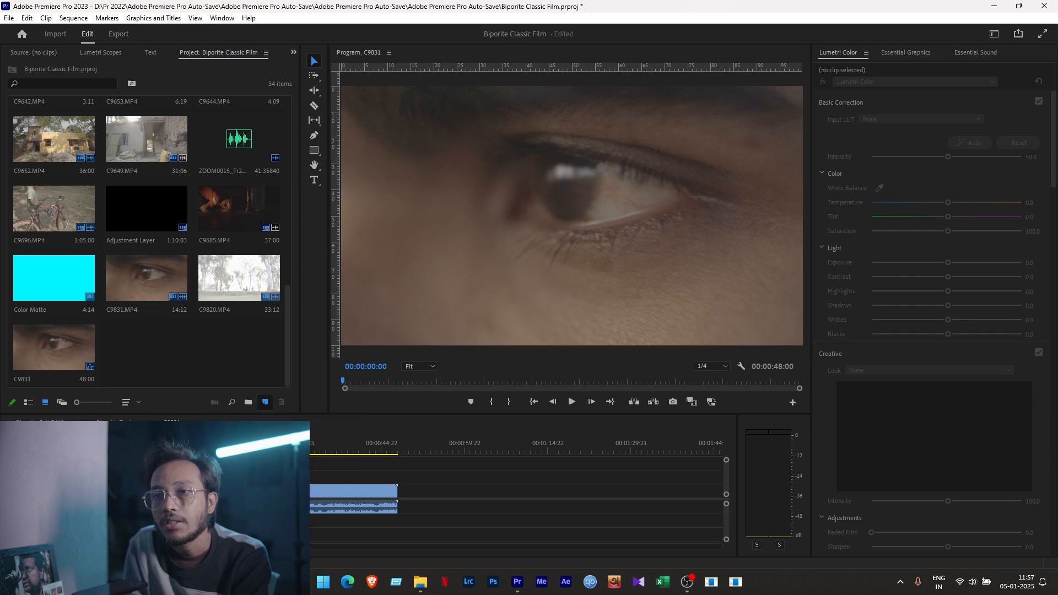
pyautogui.click(546, 329)
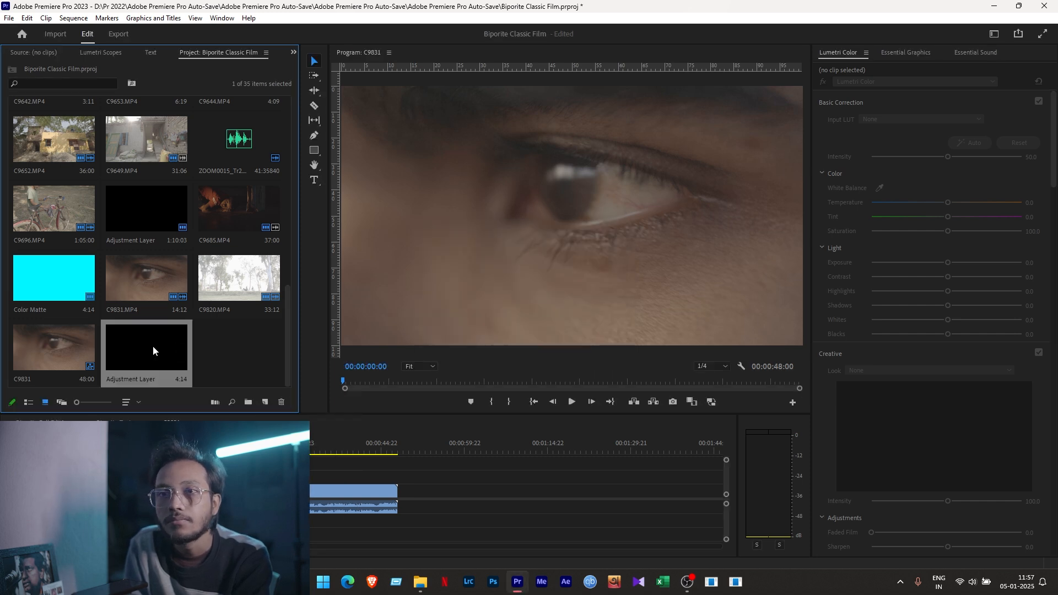
pyautogui.moveTo(146, 348); pyautogui.dragTo(144, 477)
pyautogui.moveTo(364, 466); pyautogui.dragTo(397, 469)
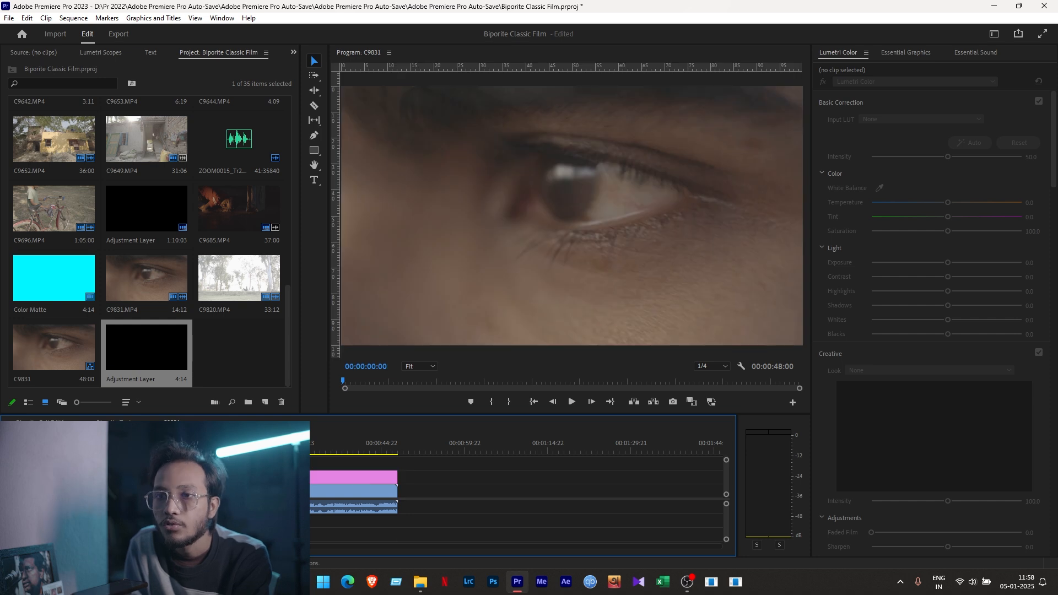
# - Try trimming the adjustment layer to the first clip and placing a separate adjustment layer over the second clip
pyautogui.click(374, 491)
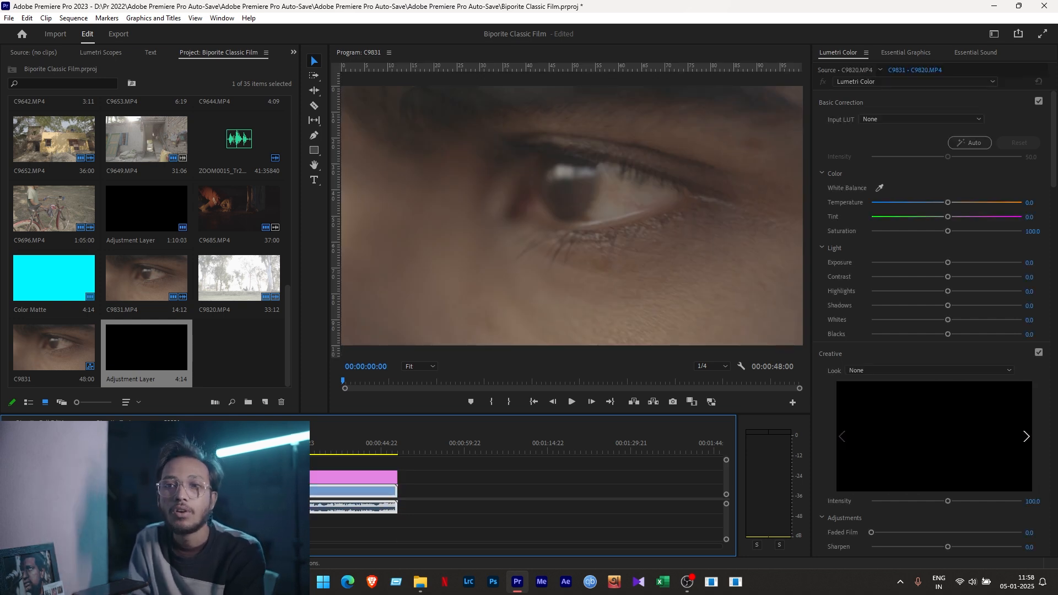
pyautogui.click(370, 477)
pyautogui.moveTo(371, 477); pyautogui.dragTo(213, 476)
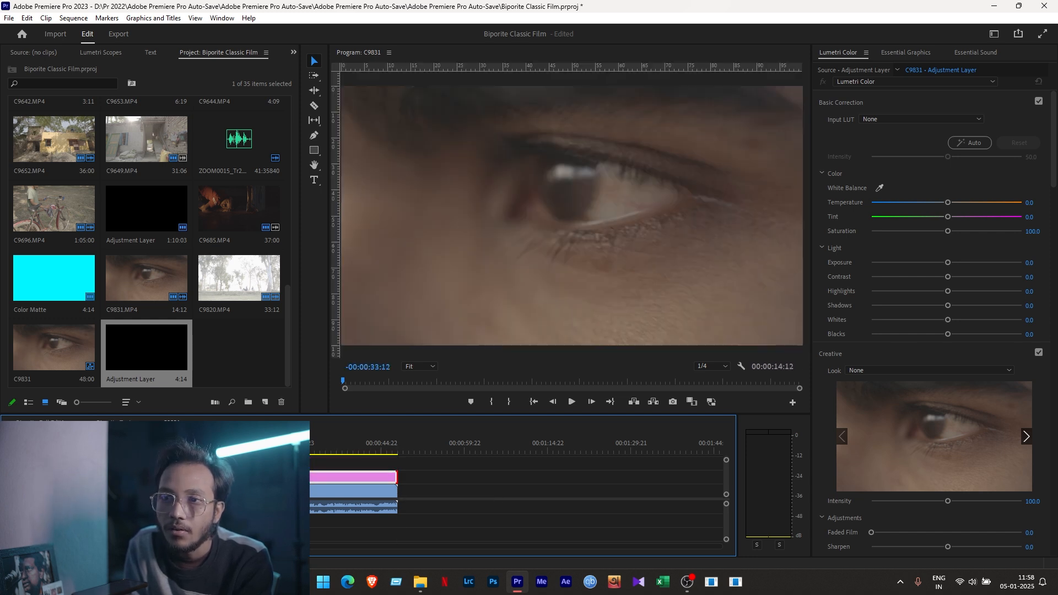
pyautogui.click(164, 345)
pyautogui.moveTo(164, 345); pyautogui.dragTo(397, 471)
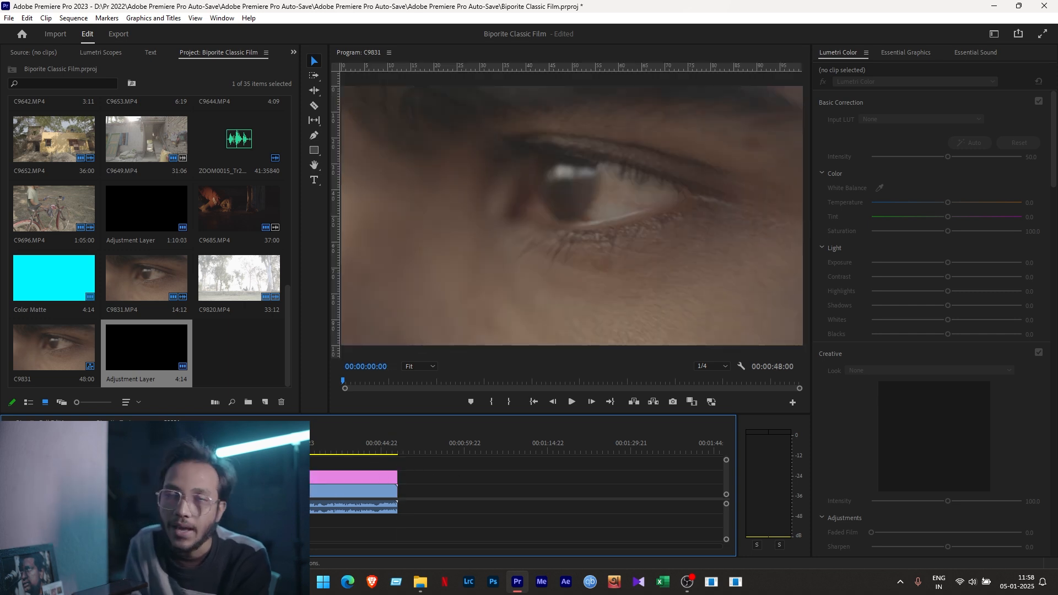
# - Undo the split into separate layers and stretch a single adjustment layer across both clips
pyautogui.click(248, 463)
pyautogui.click(248, 477)
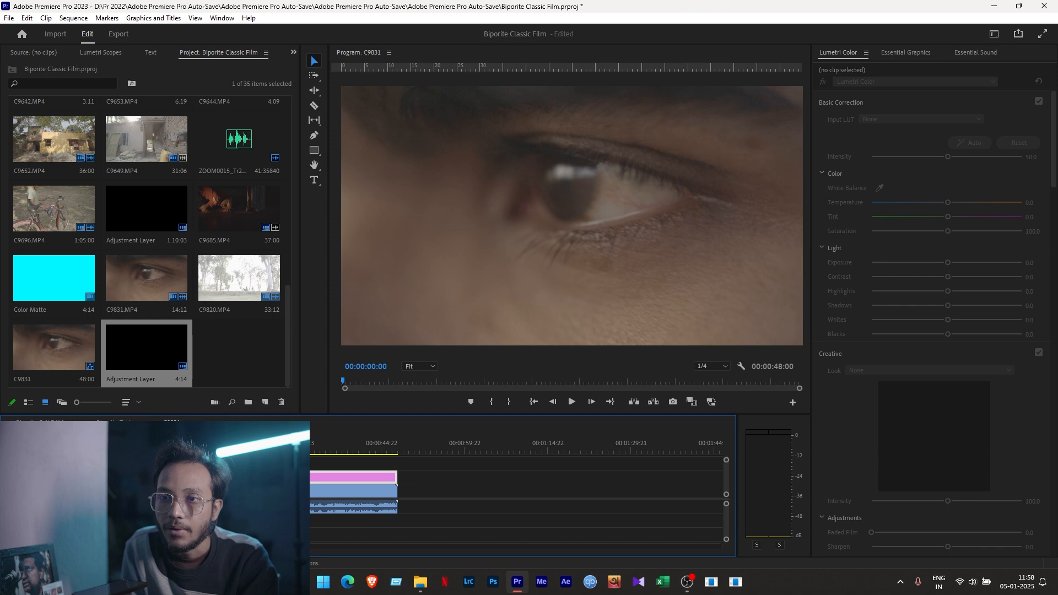
pyautogui.hotkey('ctrl', 'z')
pyautogui.moveTo(157, 471); pyautogui.dragTo(394, 470)
# - Scrub through both clips to examine the tree shot and the eye close-up for a frame to grade
pyautogui.click(373, 454)
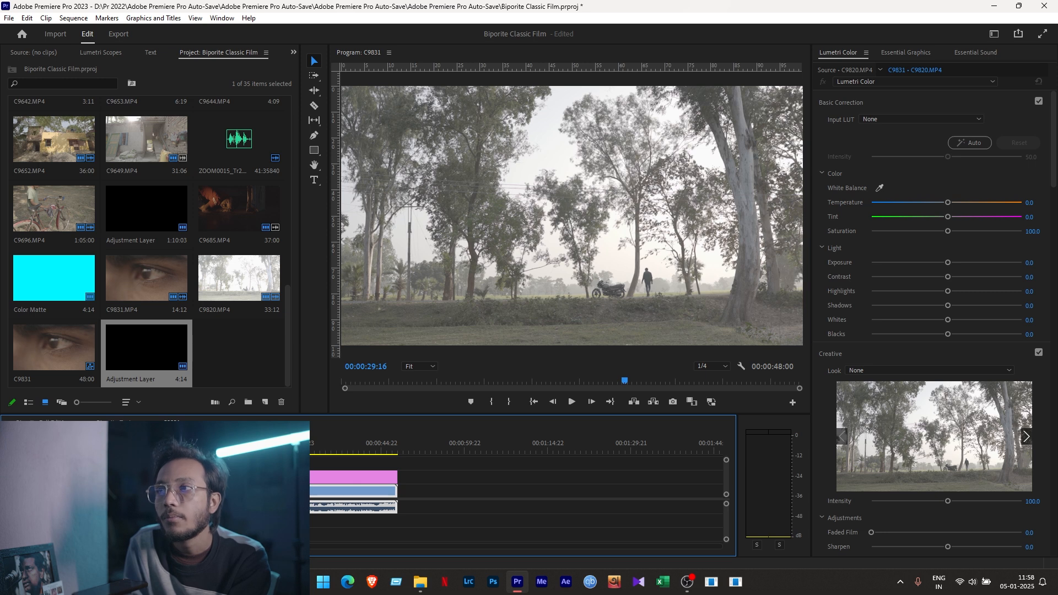
pyautogui.click(190, 450)
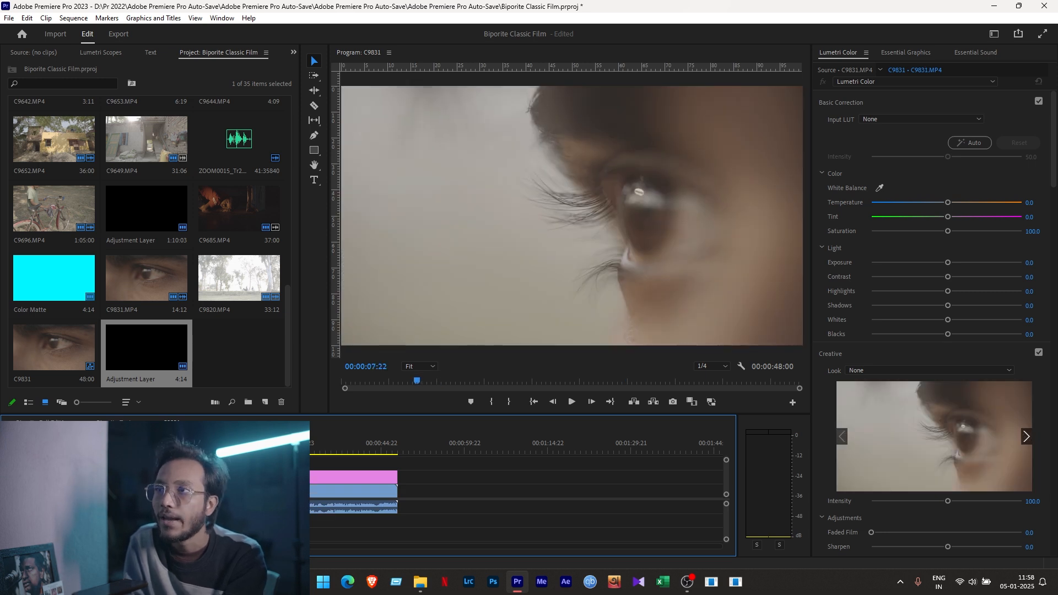
pyautogui.moveTo(176, 450); pyautogui.dragTo(160, 450)
pyautogui.click(165, 449)
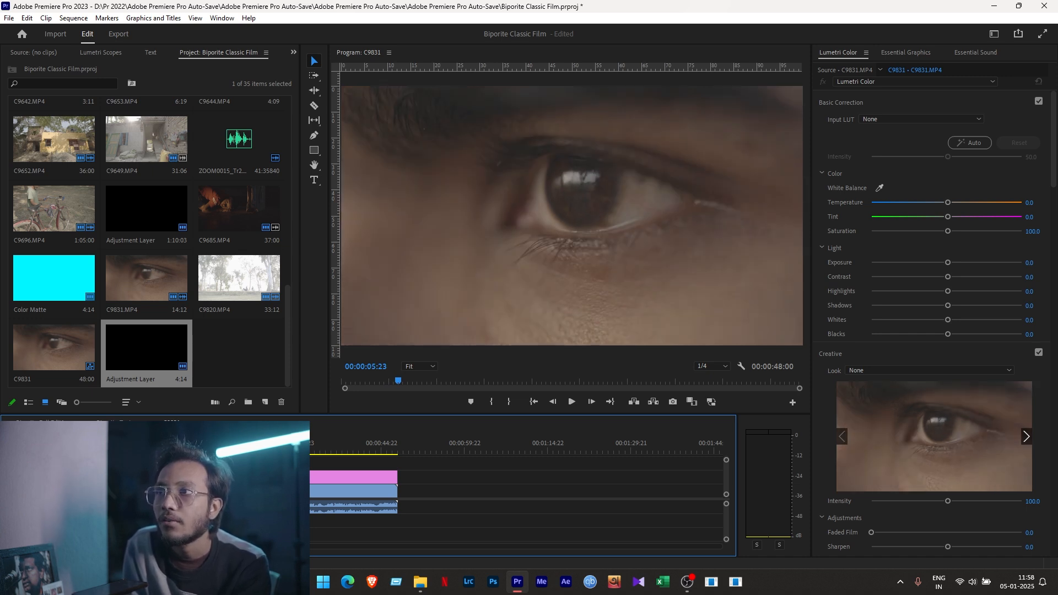
pyautogui.moveTo(132, 449); pyautogui.dragTo(166, 449)
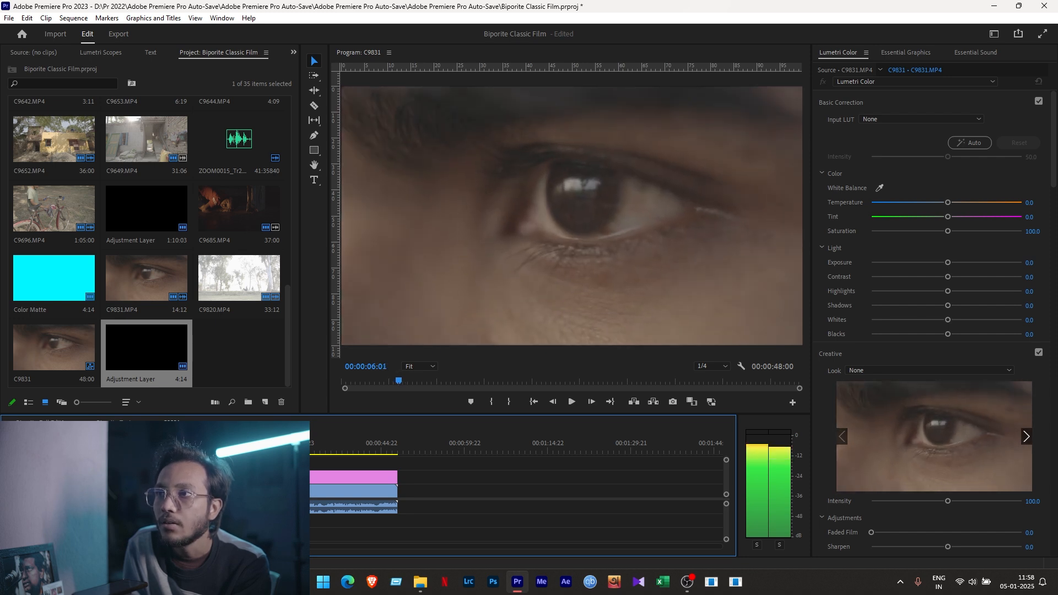
# - Set the playhead to 00:00:05:20 on the eye close-up and select the adjustment layer above the clips
pyautogui.press('Right')
pyautogui.press('Right')
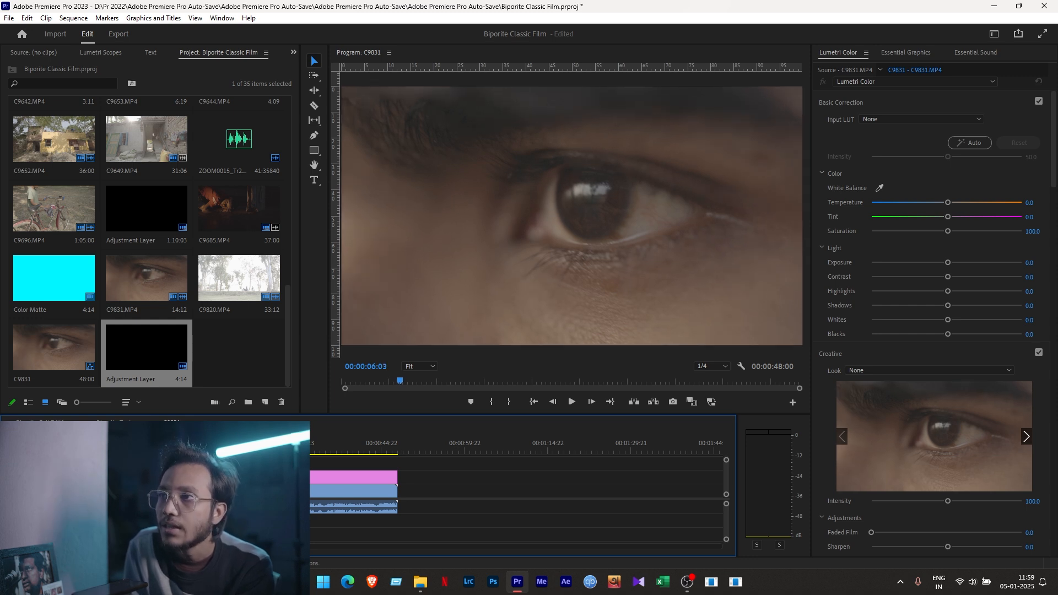
pyautogui.press('Left')
pyautogui.press('Left')
pyautogui.press('Left')
pyautogui.press('Left')
pyautogui.press('Left')
pyautogui.press('Left')
pyautogui.press('Left')
pyautogui.press('Left')
pyautogui.press('Left')
pyautogui.press('Left')
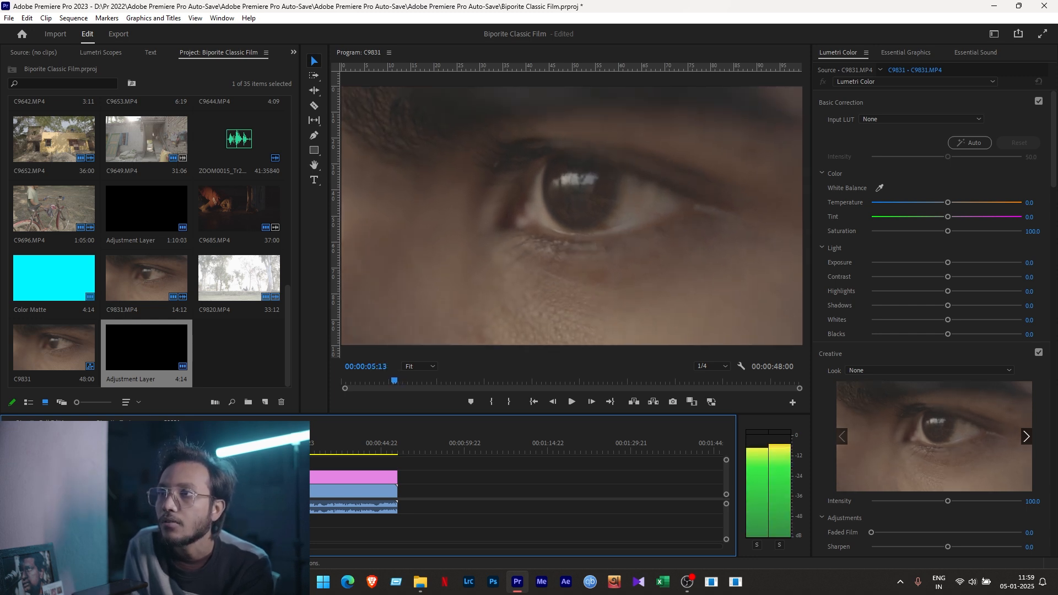
pyautogui.press('Right')
pyautogui.press('Right')
pyautogui.press('Right')
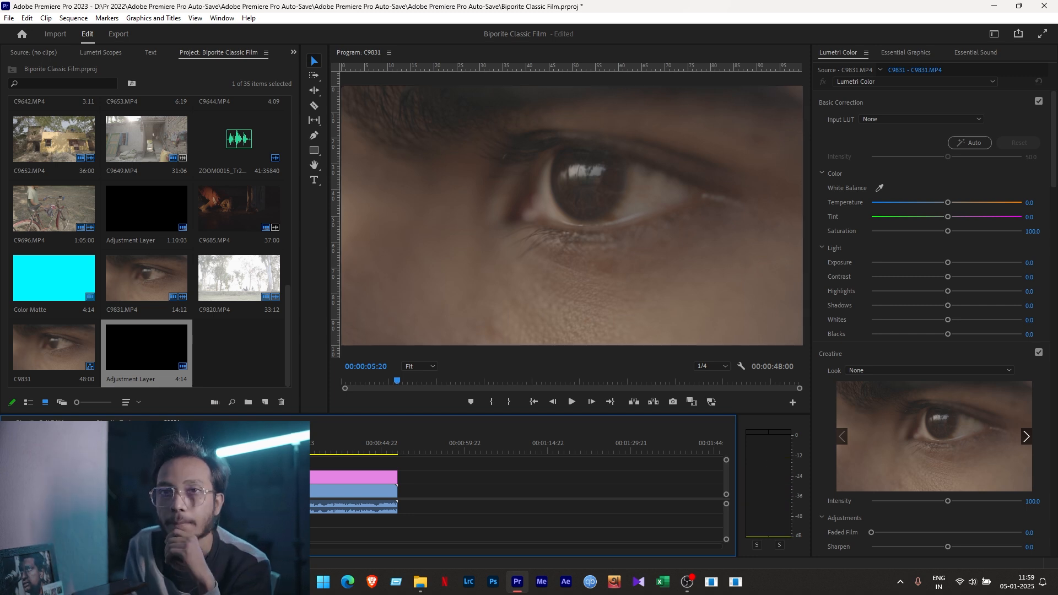
pyautogui.click(264, 477)
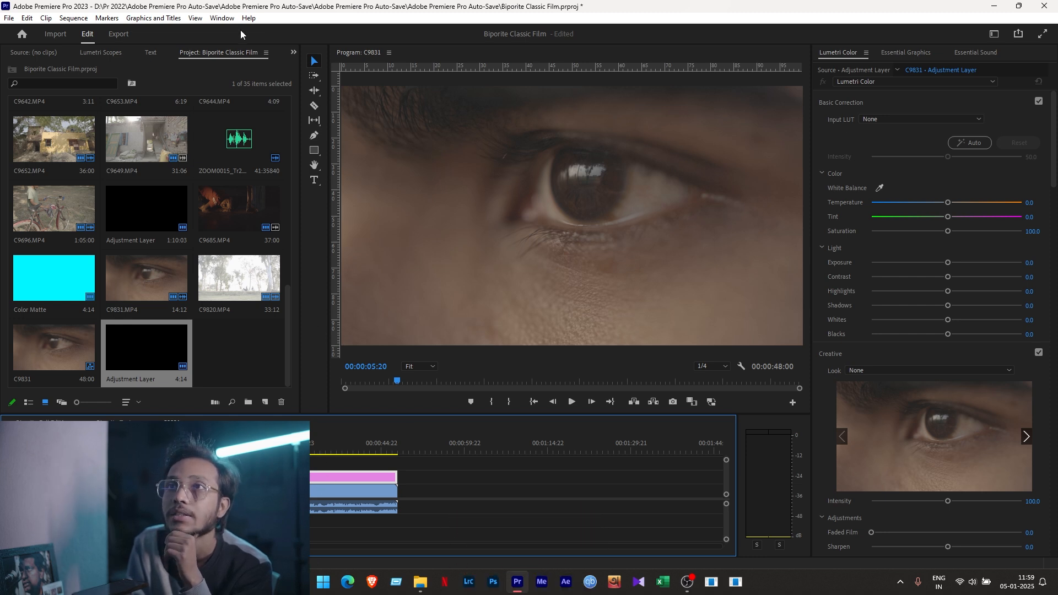
# - Switch the workspace to Color so the Lumetri grading controls are available
pyautogui.click(222, 18)
pyautogui.moveTo(245, 30)
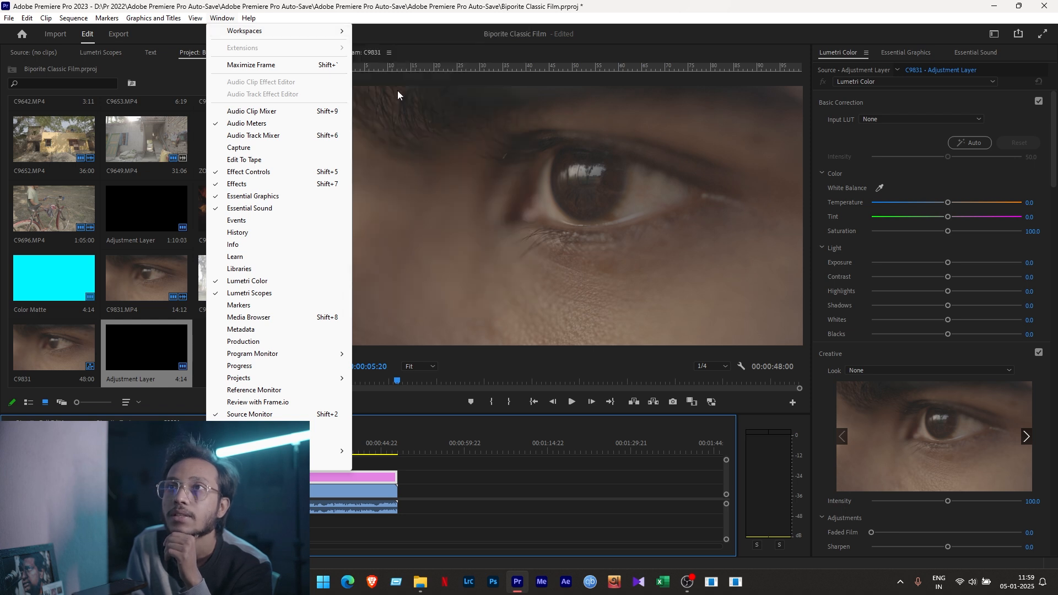
pyautogui.moveTo(325, 34)
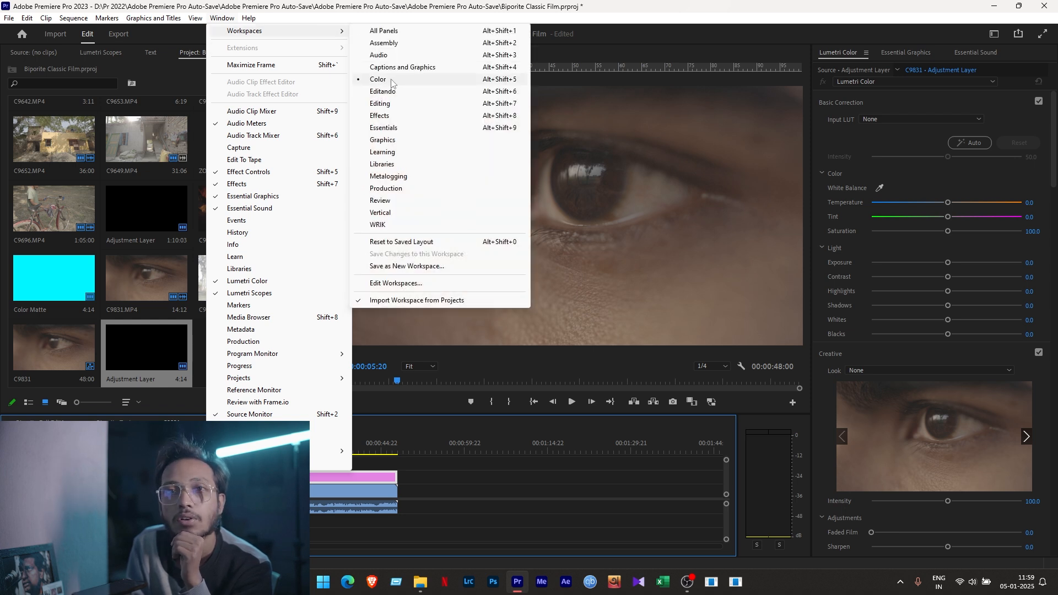
pyautogui.click(392, 80)
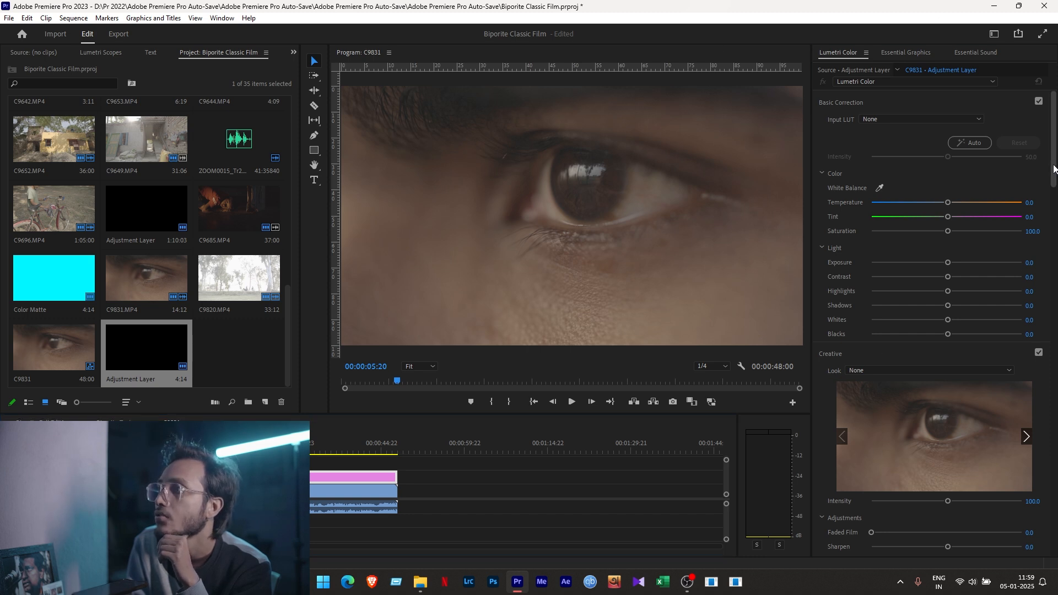
# - Look through the Lumetri Color controls from Basic Correction and Creative down to the RGB and Hue Saturation curves
pyautogui.scroll(-9, 1042, 276)
pyautogui.scroll(-5, 1043, 276)
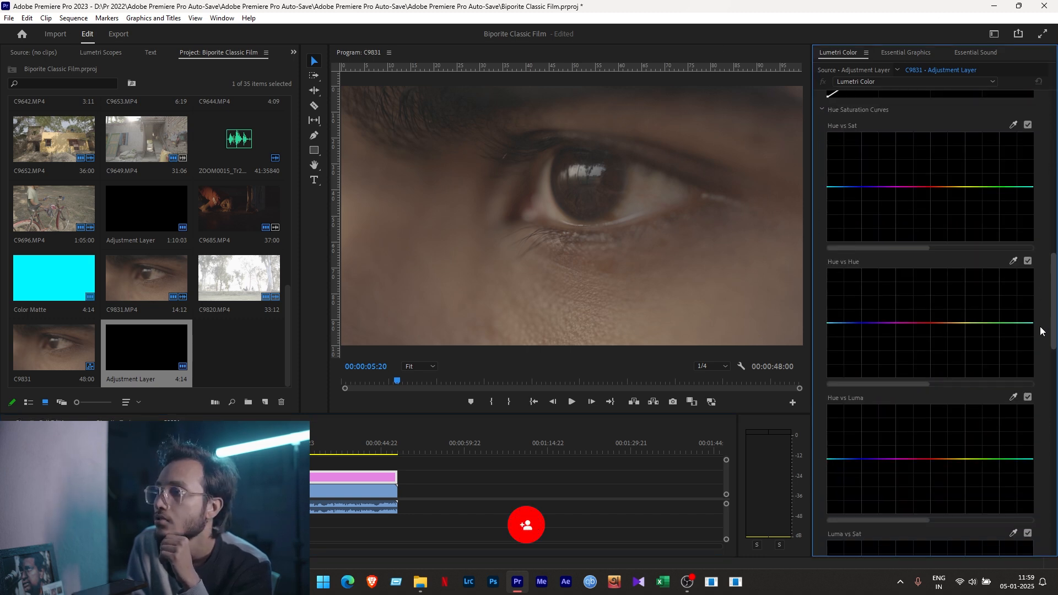
pyautogui.scroll(6, 1041, 265)
pyautogui.scroll(1, 1040, 246)
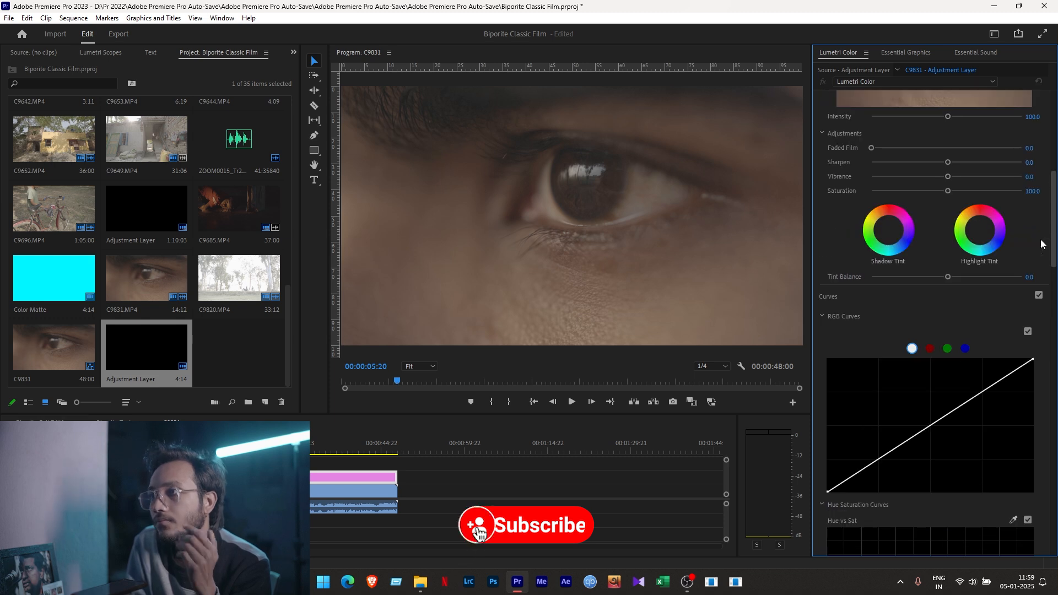
pyautogui.scroll(5, 1040, 243)
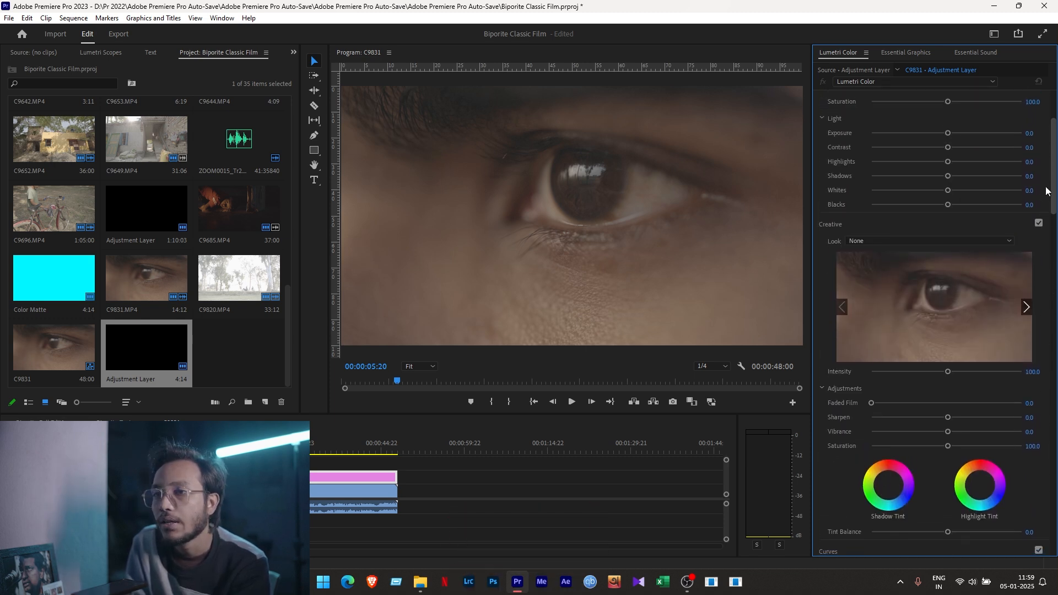
pyautogui.scroll(-1, 1046, 190)
pyautogui.scroll(-10, 1046, 190)
pyautogui.scroll(-5, 1039, 283)
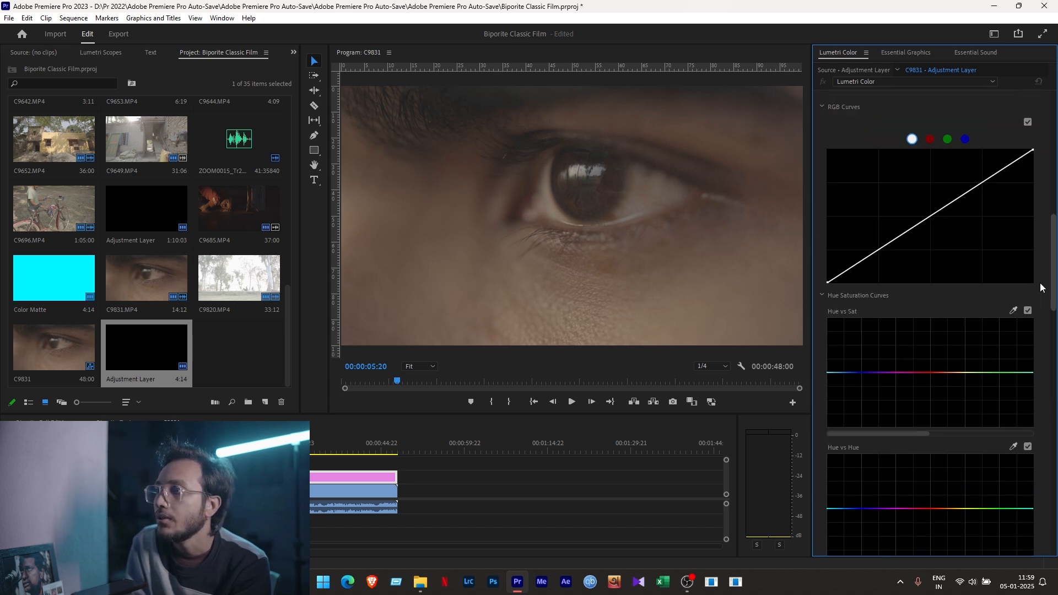
pyautogui.scroll(4, 1039, 283)
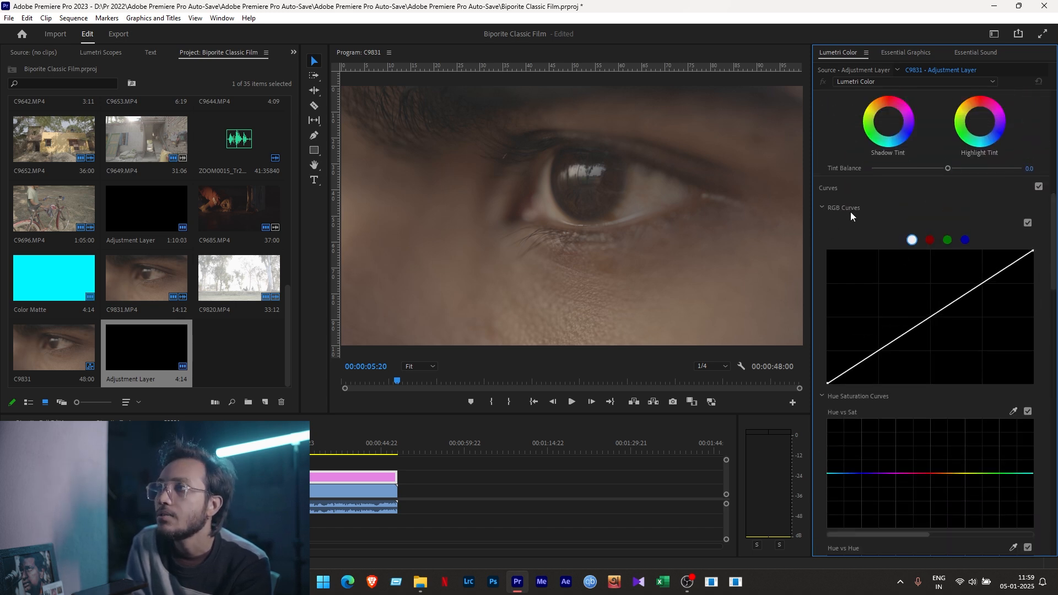
# - View the red, green and blue channels of the RGB Curves and return to the white master curve
pyautogui.click(929, 240)
pyautogui.click(947, 240)
pyautogui.click(964, 241)
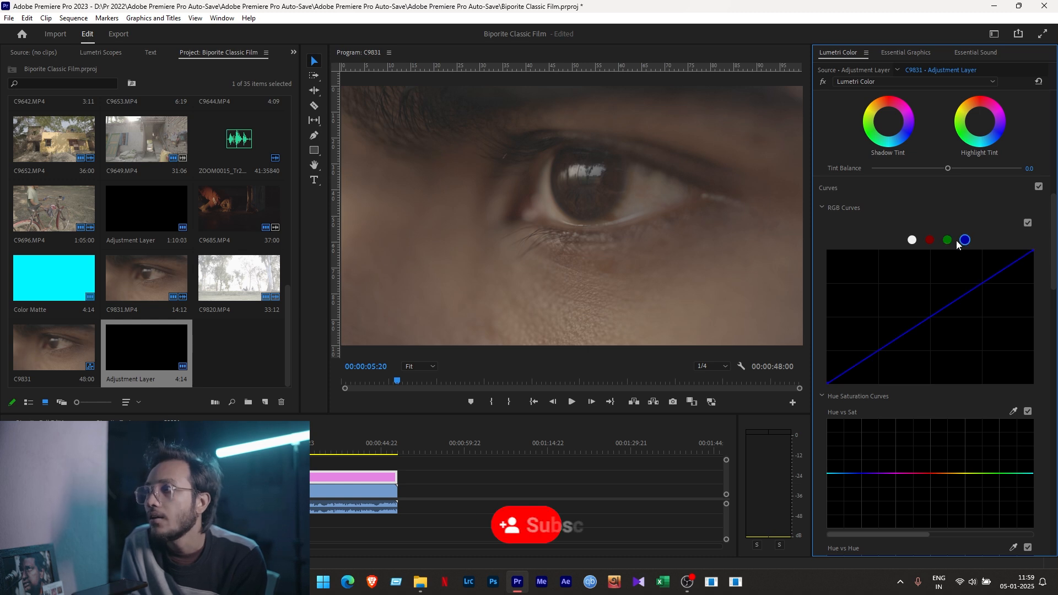
pyautogui.click(912, 239)
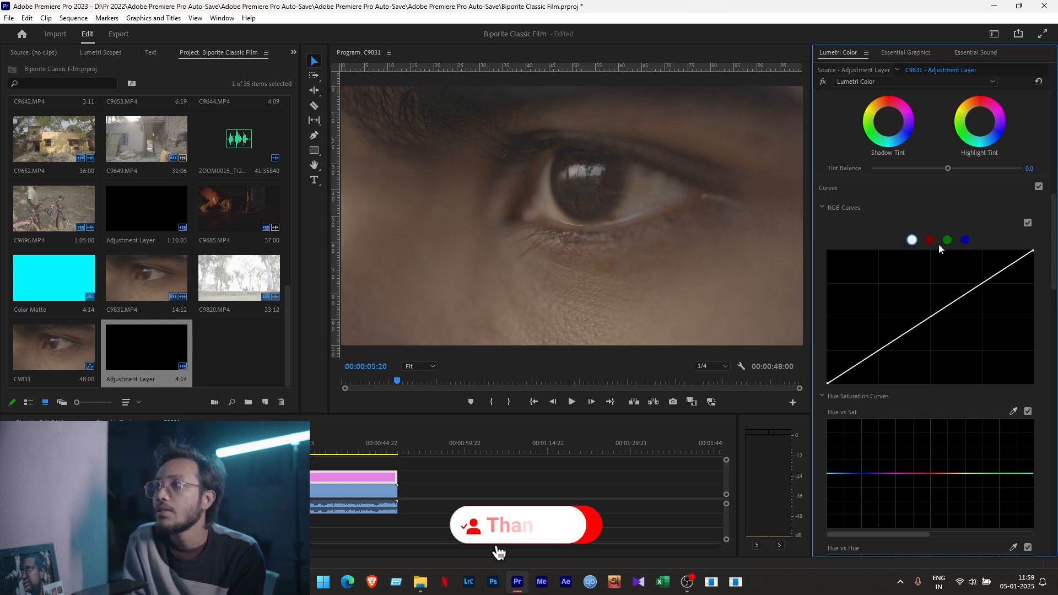
# - Try raising and lowering the middle of the red RGB curve on the adjustment layer, and reset that curve
pyautogui.click(930, 241)
pyautogui.moveTo(949, 301); pyautogui.dragTo(927, 283)
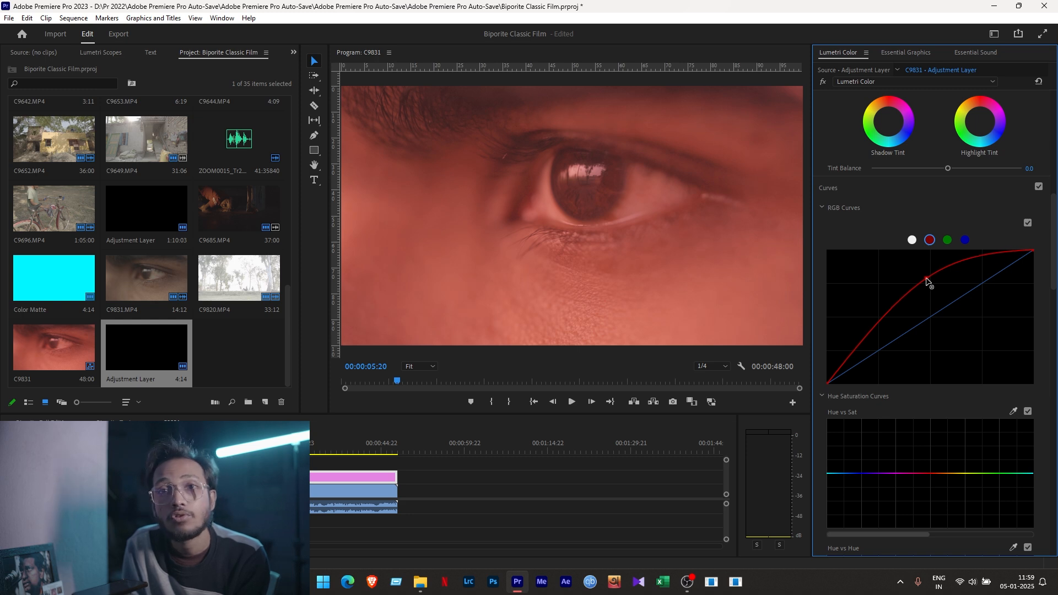
pyautogui.moveTo(927, 281); pyautogui.dragTo(950, 335)
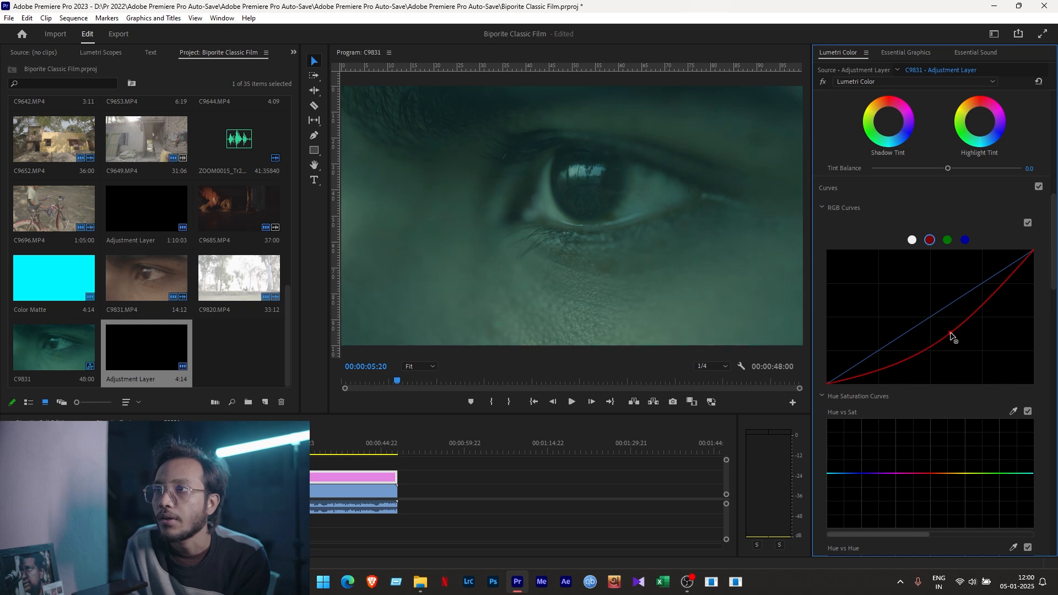
pyautogui.doubleClick(946, 323)
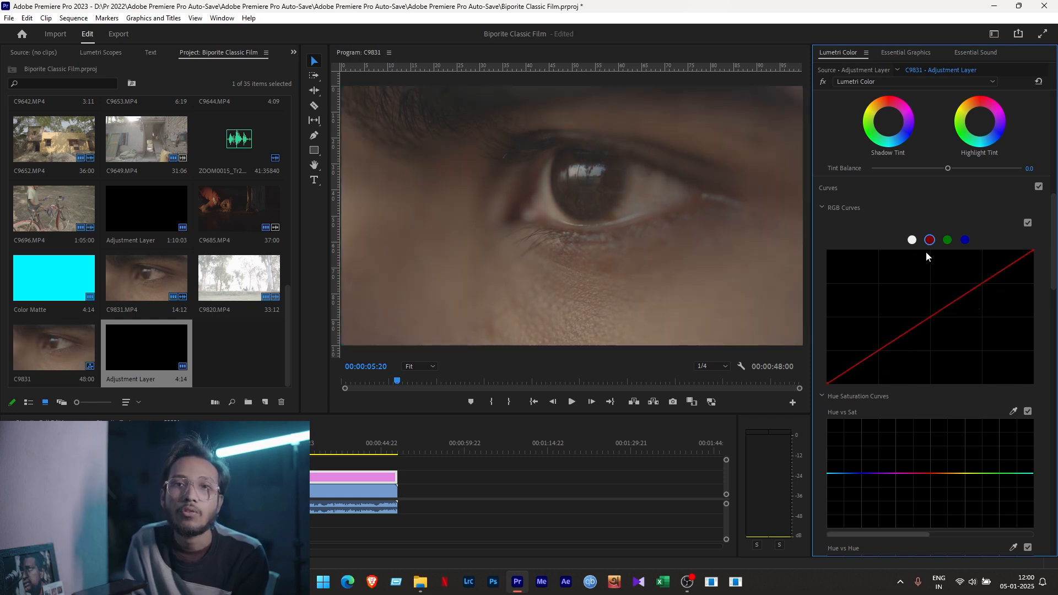
# - Save the project and add three control points to the white RGB curve at its midpoint, upper quarter and lower quarter
pyautogui.click(912, 241)
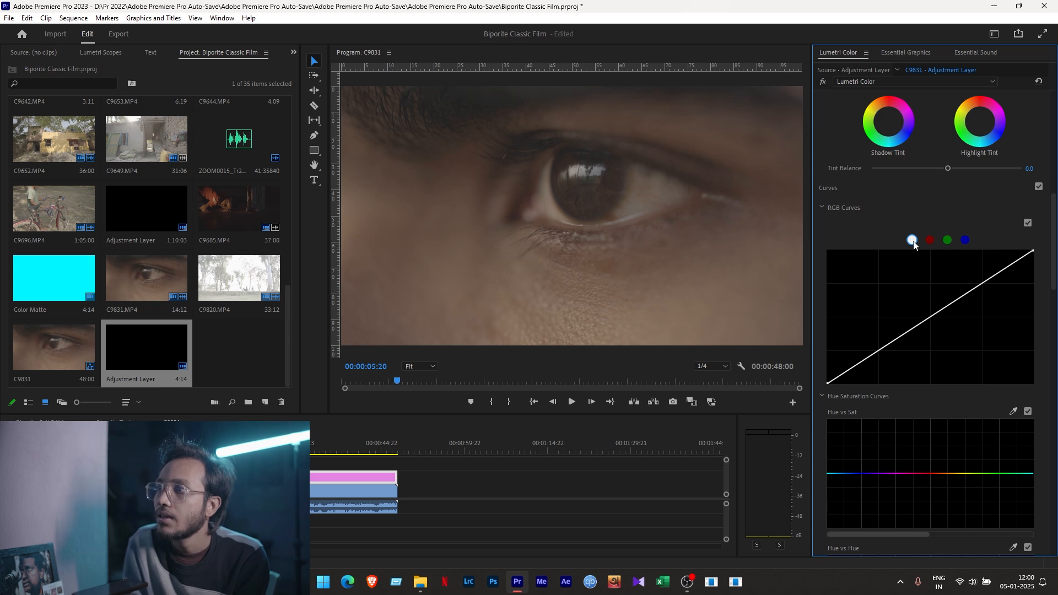
pyautogui.hotkey('ctrl', 's')
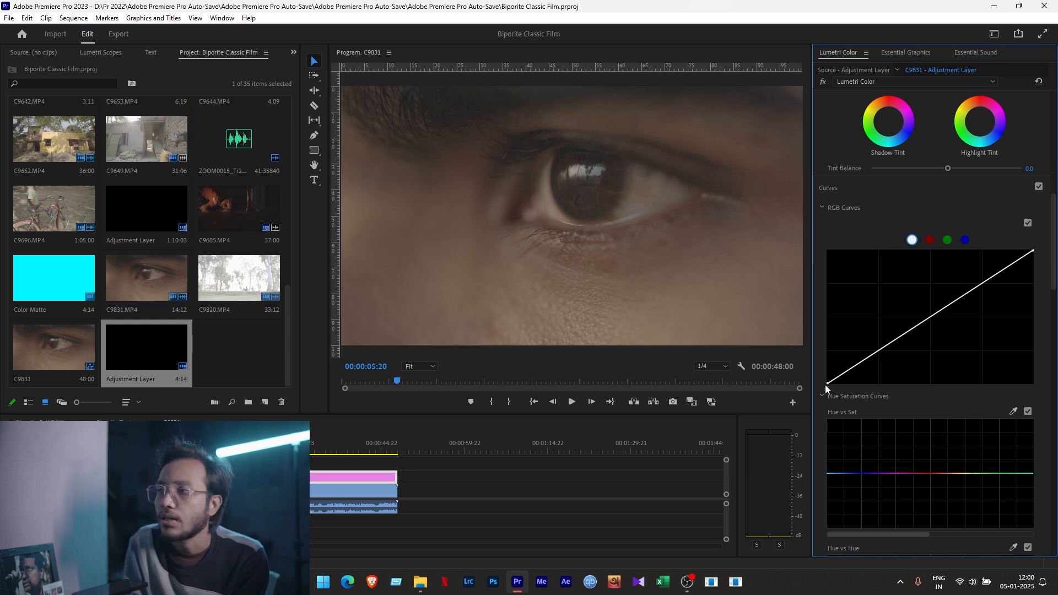
pyautogui.click(930, 318)
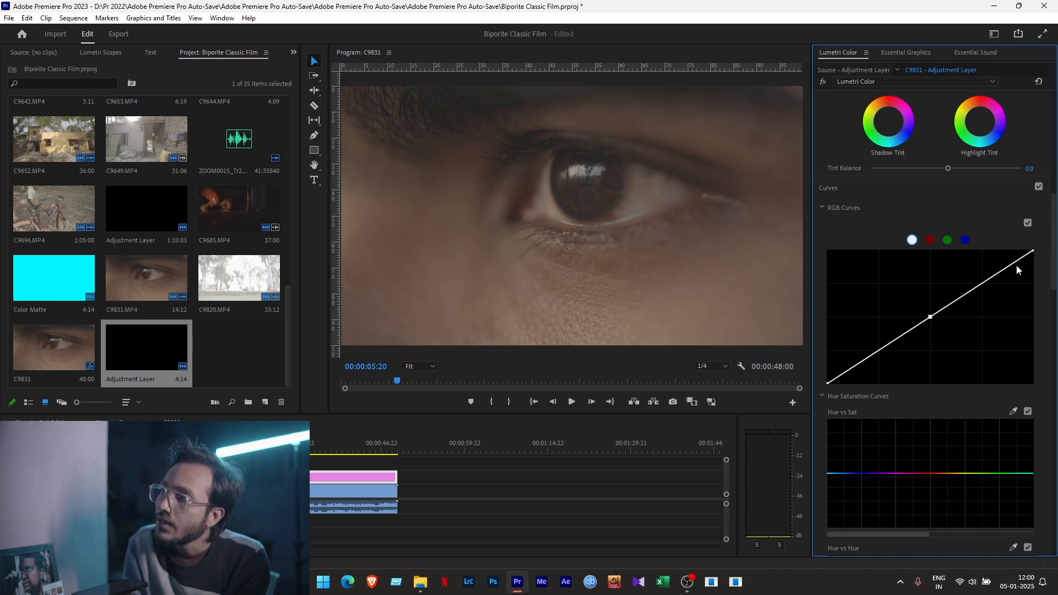
pyautogui.click(981, 285)
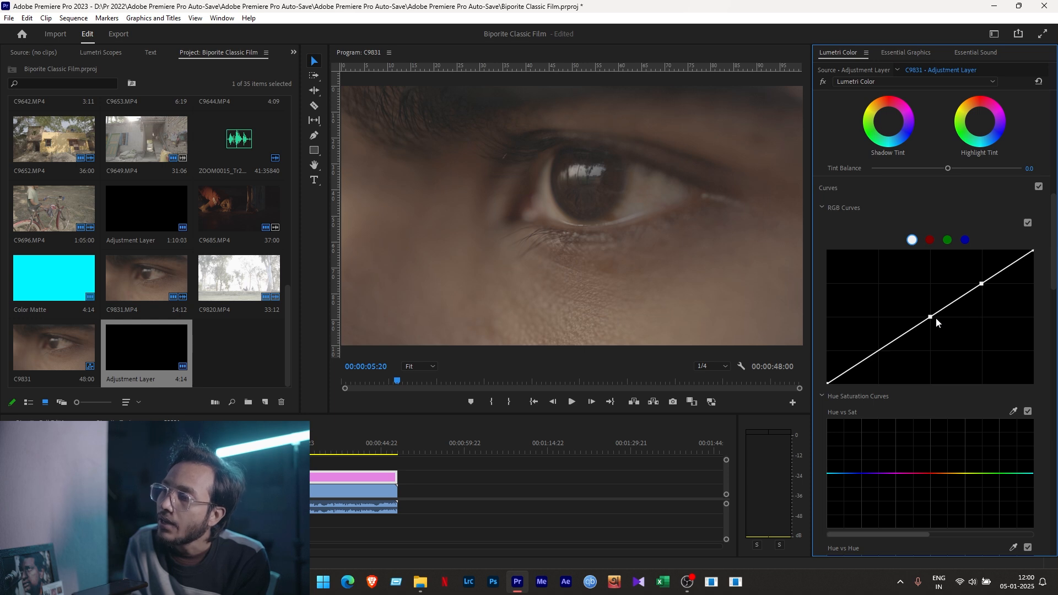
pyautogui.click(878, 351)
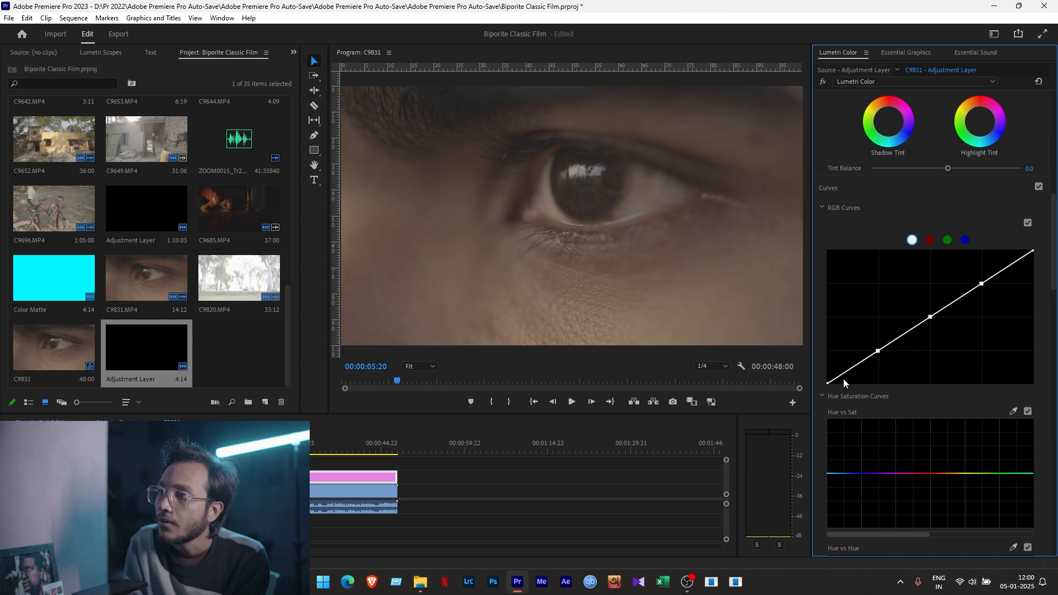
# - Bend the white curve into a gentle S with raised highlights and lowered shadows, and compare the image with the effect off and on
pyautogui.moveTo(981, 283); pyautogui.dragTo(975, 277)
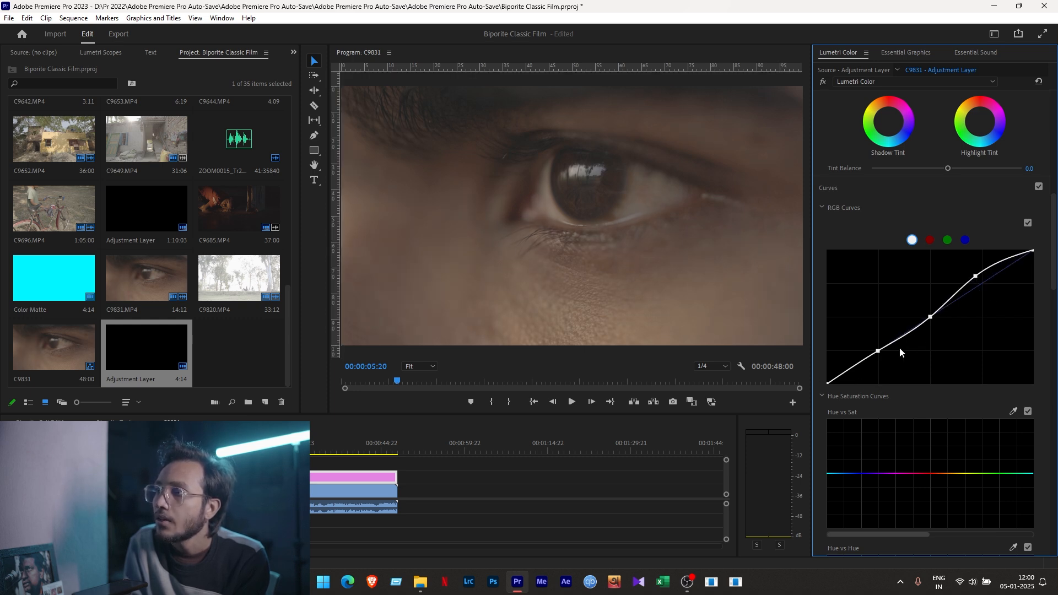
pyautogui.moveTo(878, 351); pyautogui.dragTo(878, 359)
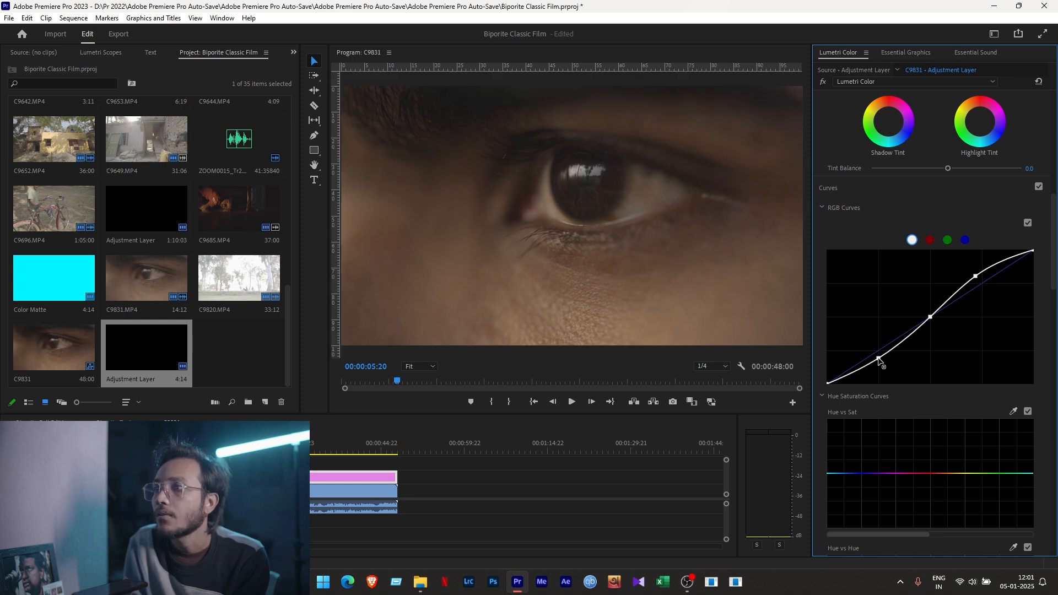
pyautogui.moveTo(973, 275); pyautogui.dragTo(972, 276)
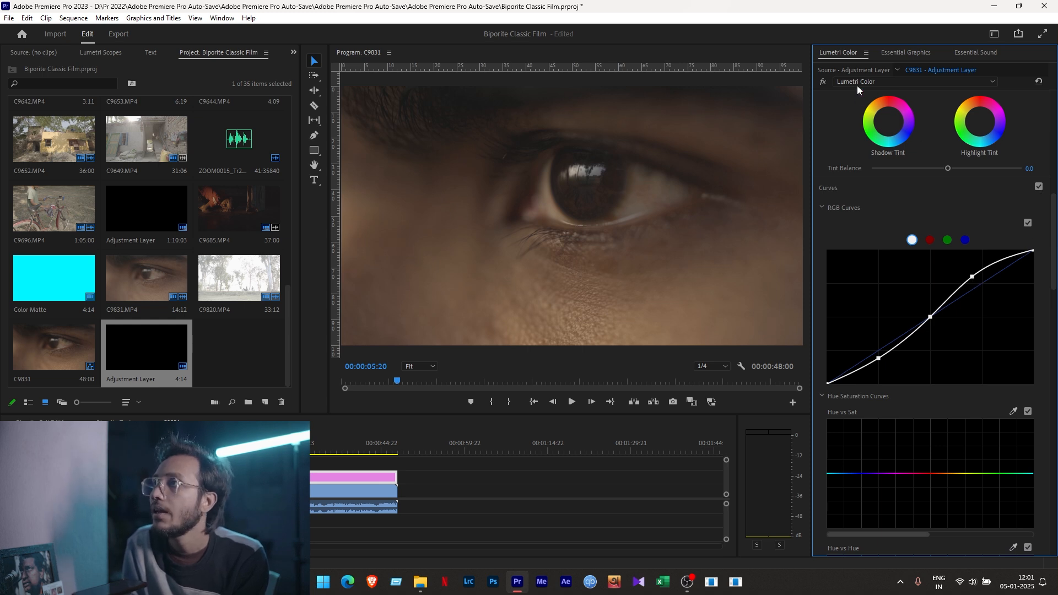
pyautogui.click(819, 82)
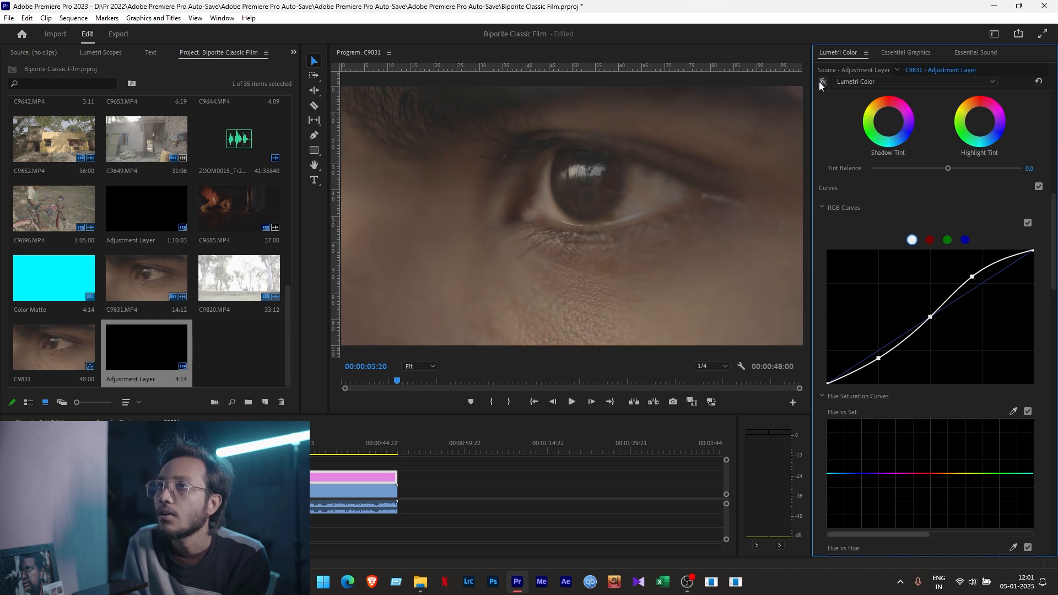
pyautogui.click(819, 82)
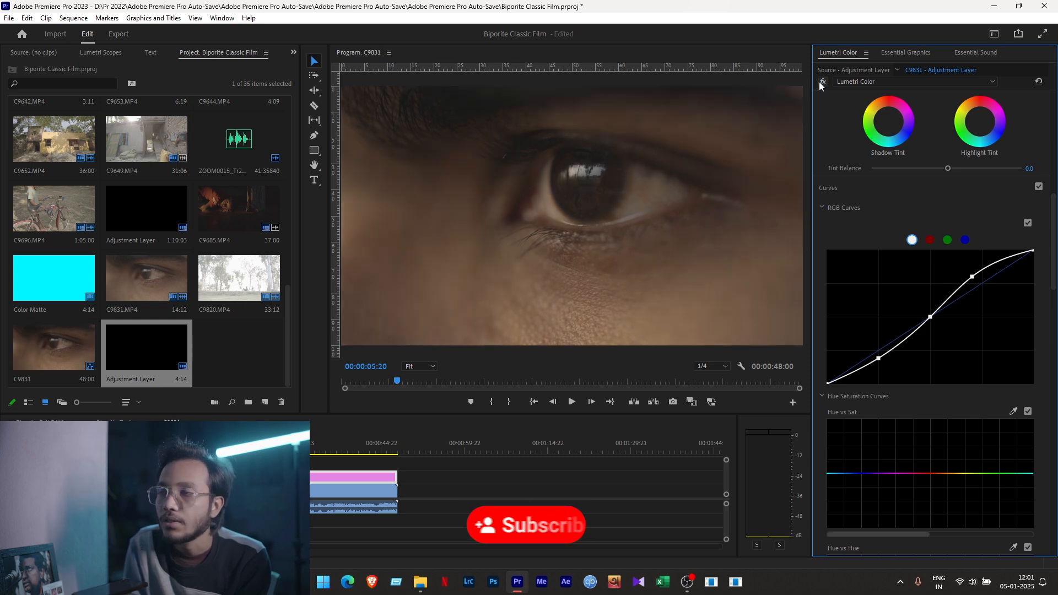
# - Rename the adjustment layer's Lumetri Color effect as Rec709
pyautogui.click(891, 82)
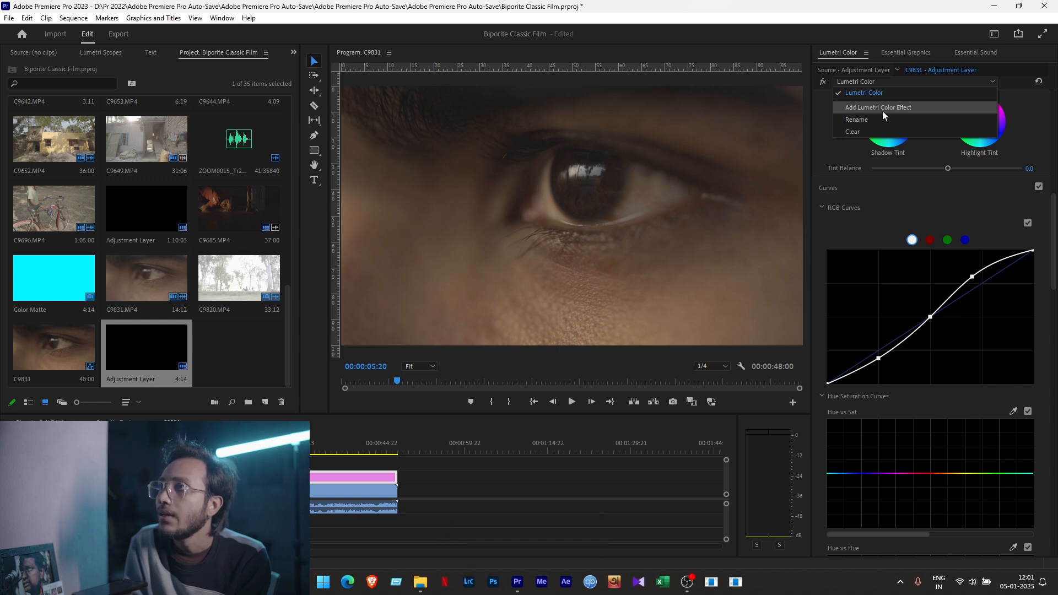
pyautogui.click(869, 118)
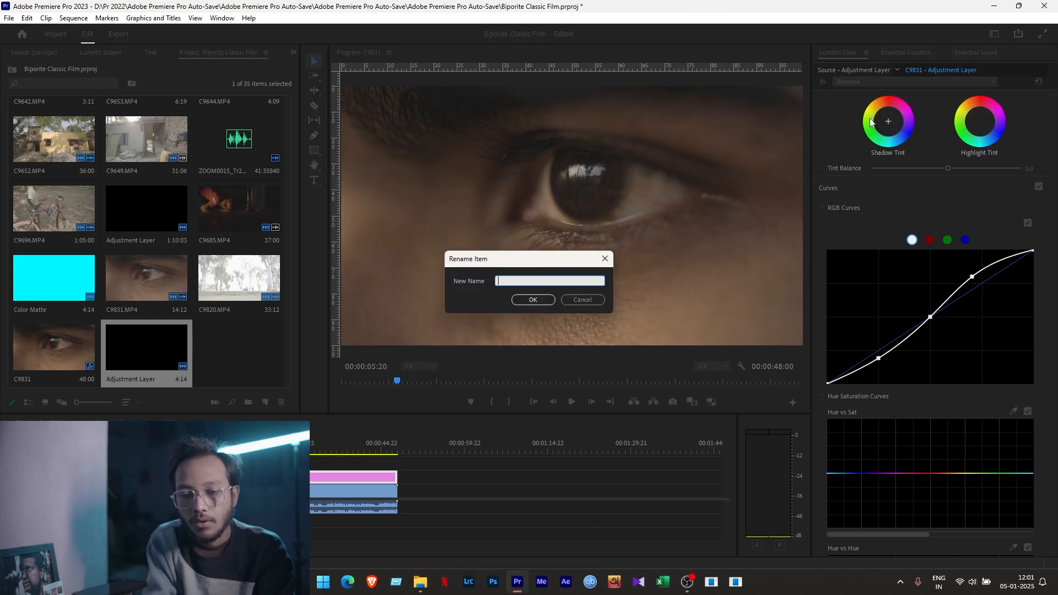
pyautogui.write('Rec709')
pyautogui.press('Return')
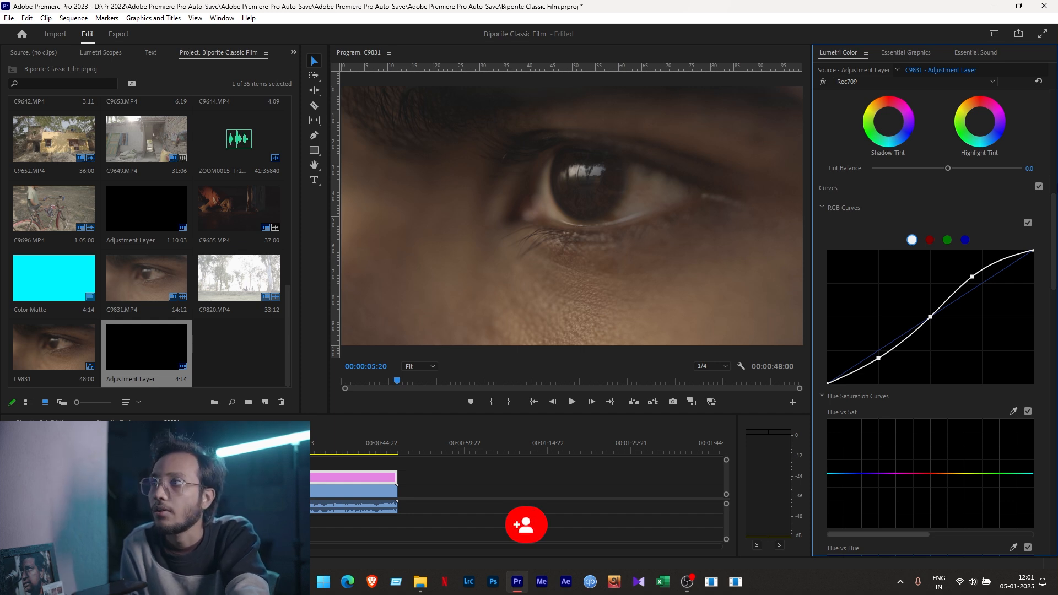
# - Add a second Lumetri Color effect to the adjustment layer and rename it as Coorection
pyautogui.click(857, 81)
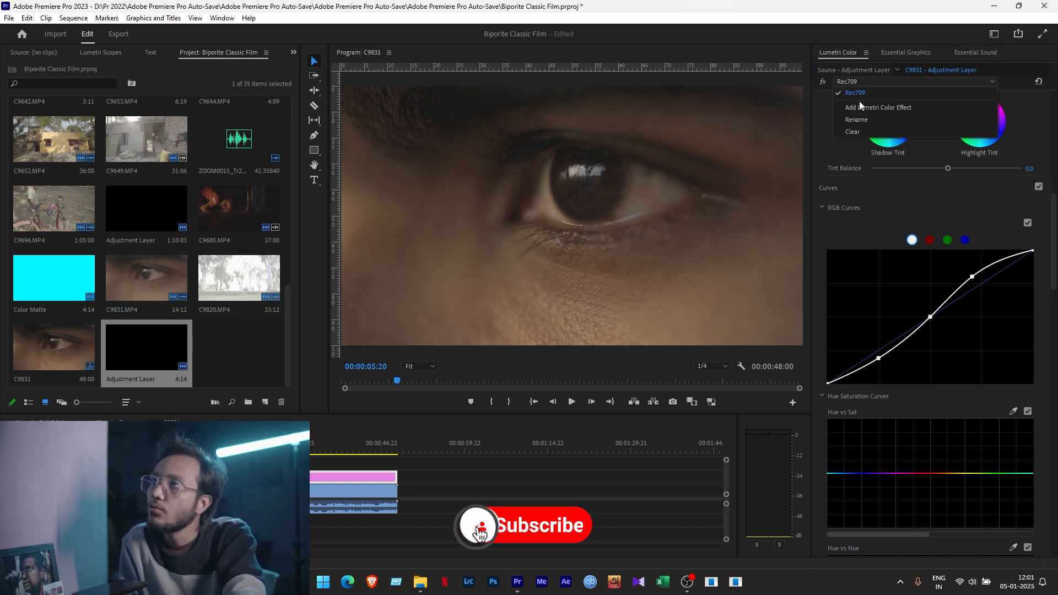
pyautogui.click(861, 108)
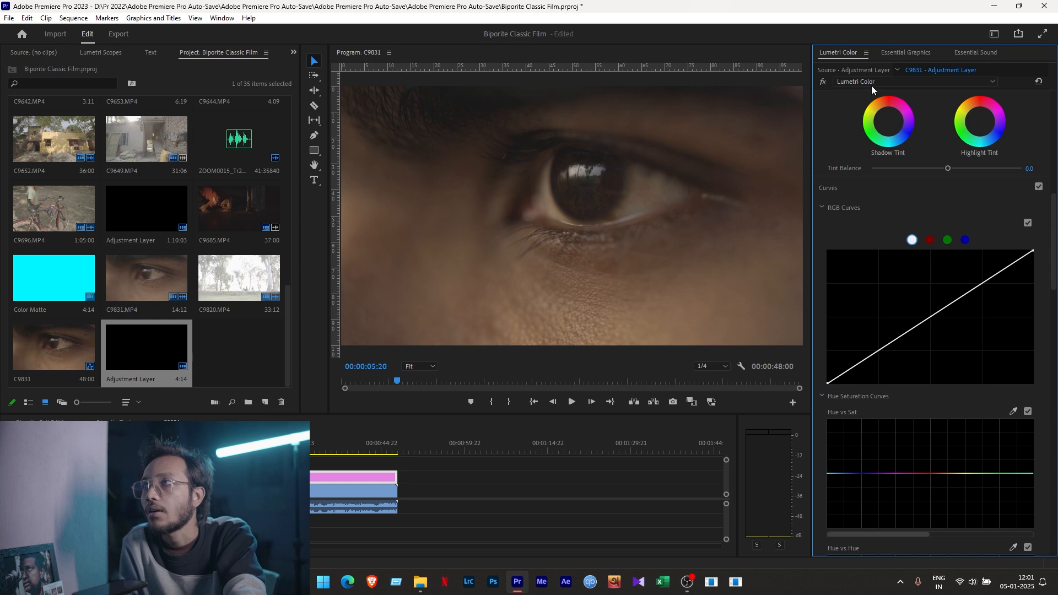
pyautogui.click(872, 83)
pyautogui.click(864, 132)
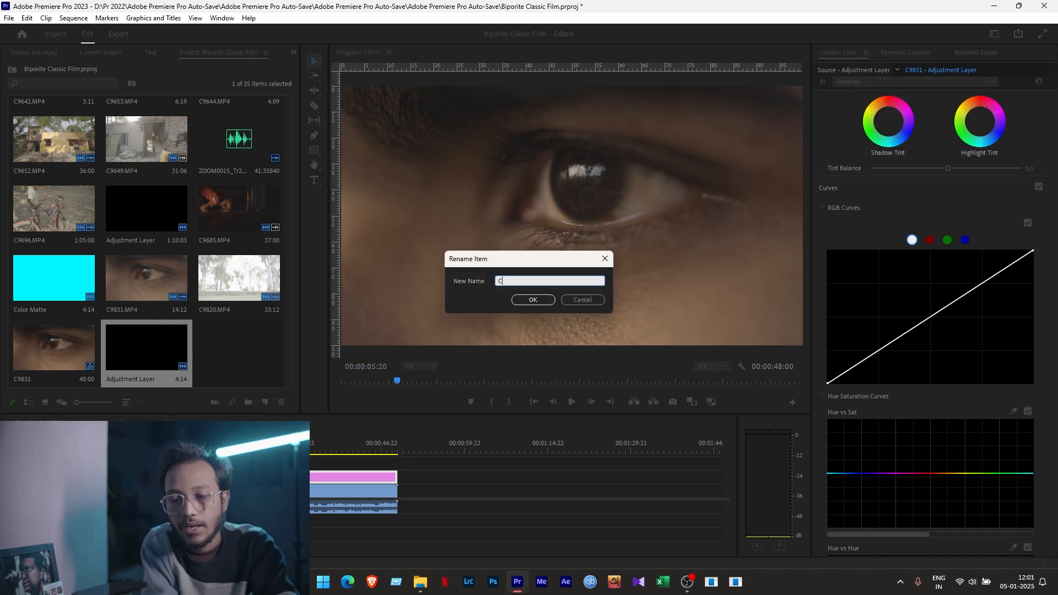
pyautogui.write('Coorection')
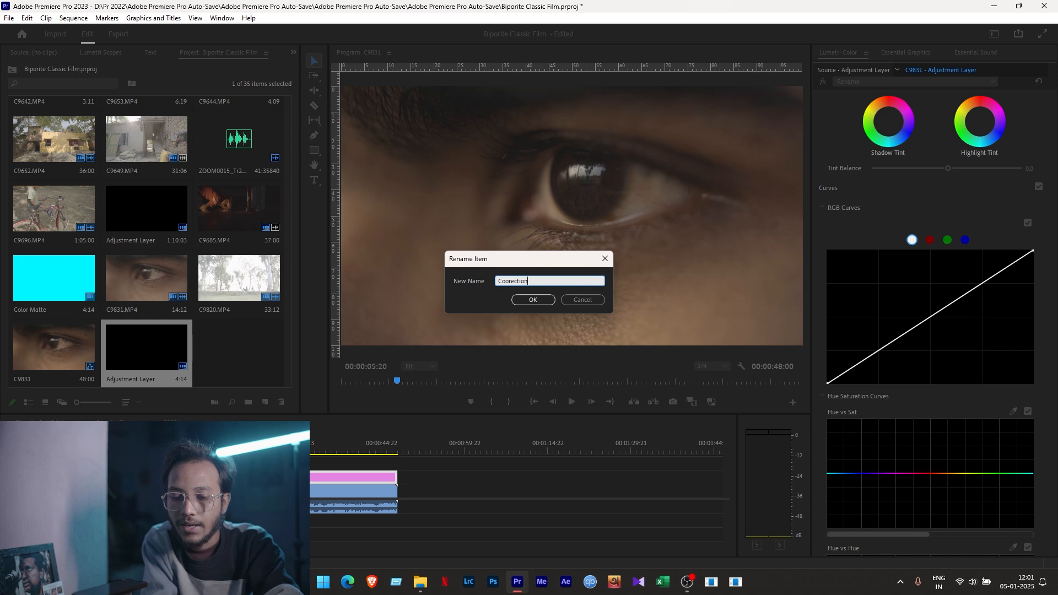
pyautogui.press('Return')
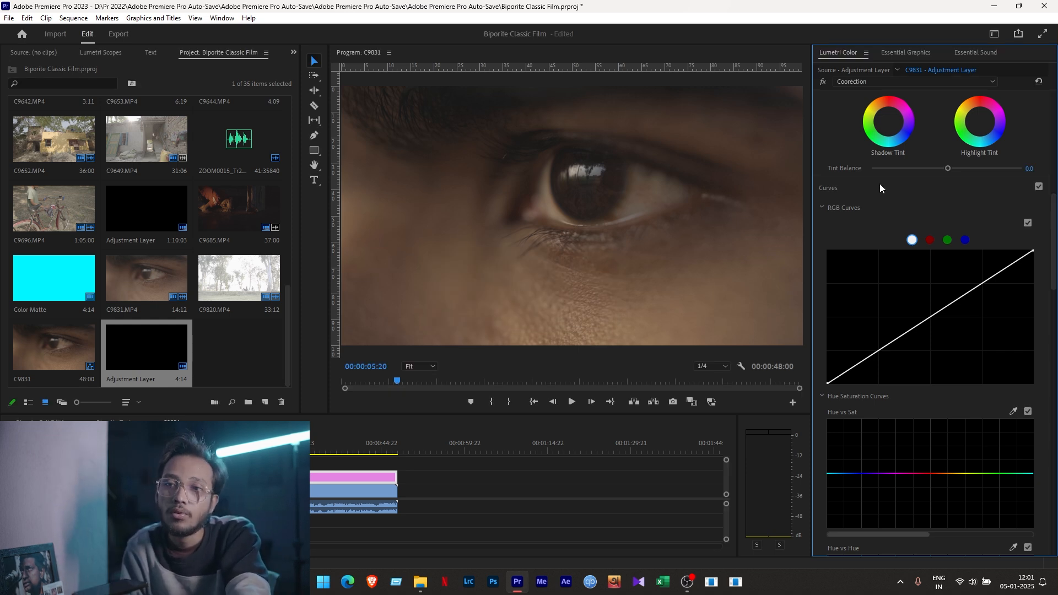
# - Deselect the adjustment layer and examine the tree shot with the contrast grade at several frames
pyautogui.click(532, 477)
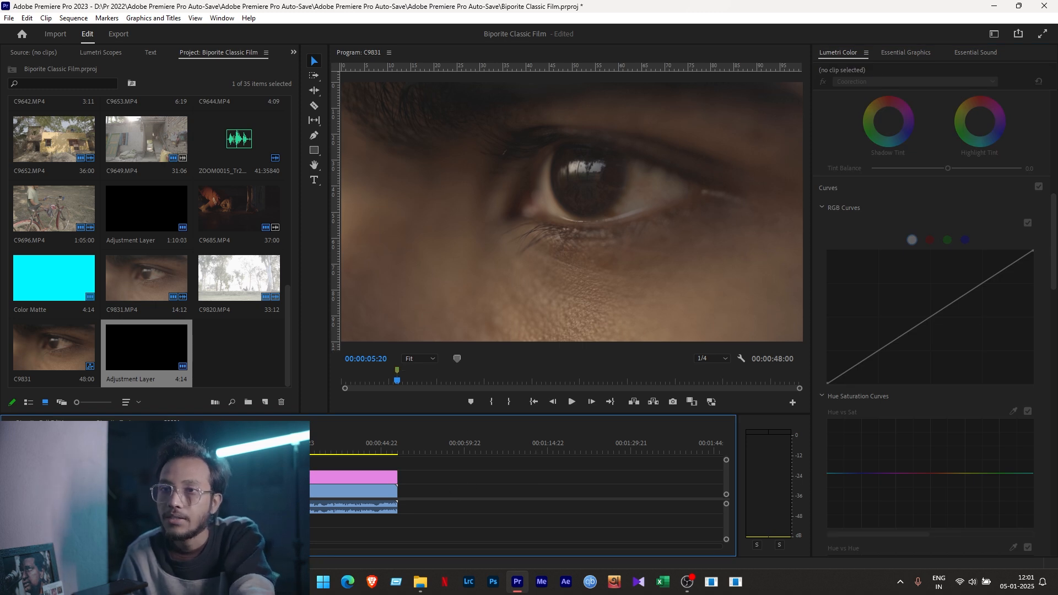
pyautogui.click(273, 447)
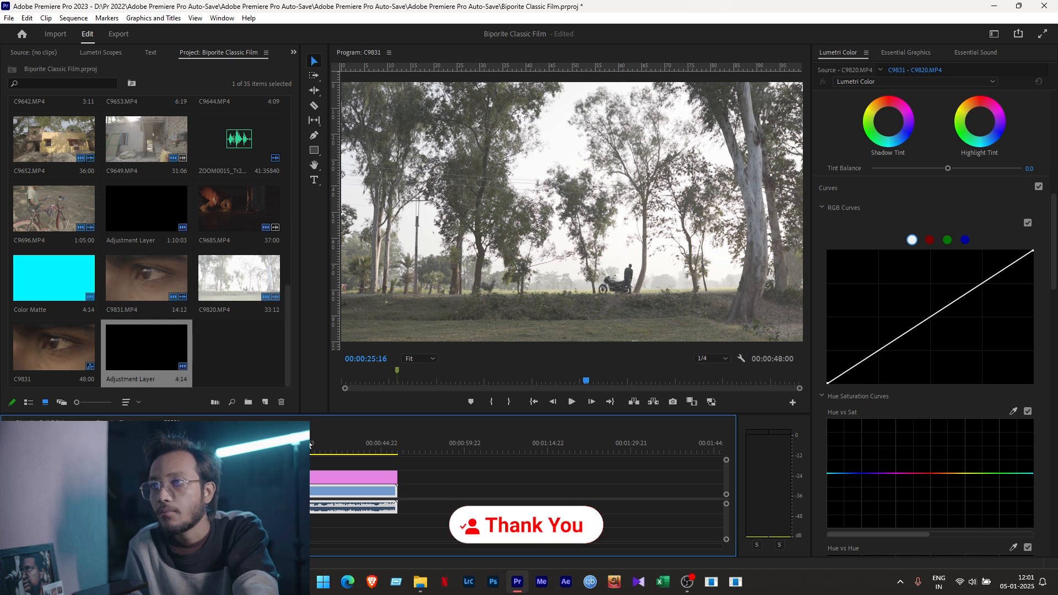
pyautogui.click(332, 441)
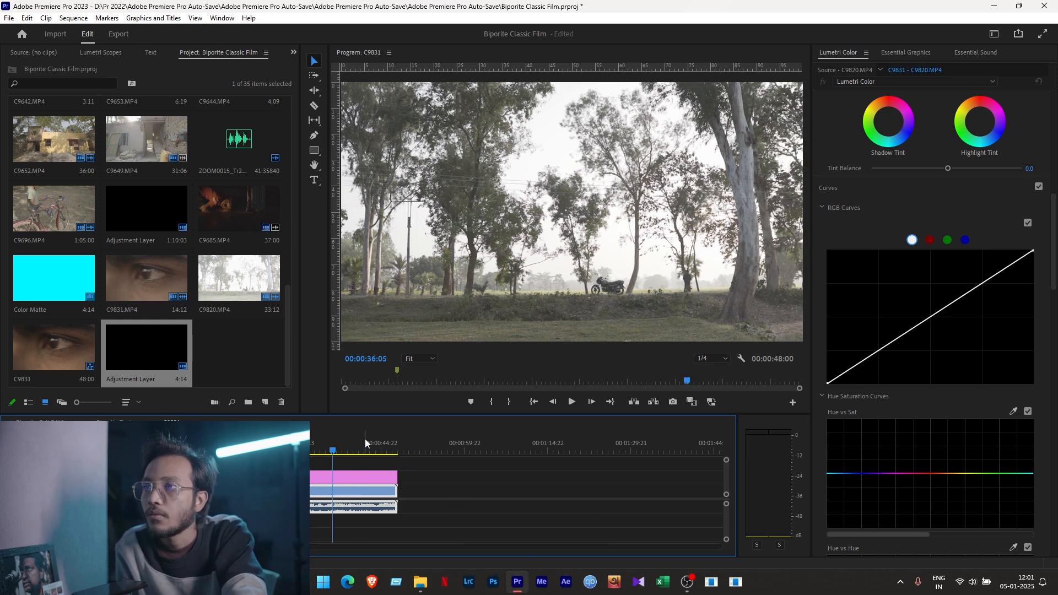
pyautogui.click(364, 439)
pyautogui.click(327, 441)
pyautogui.click(259, 441)
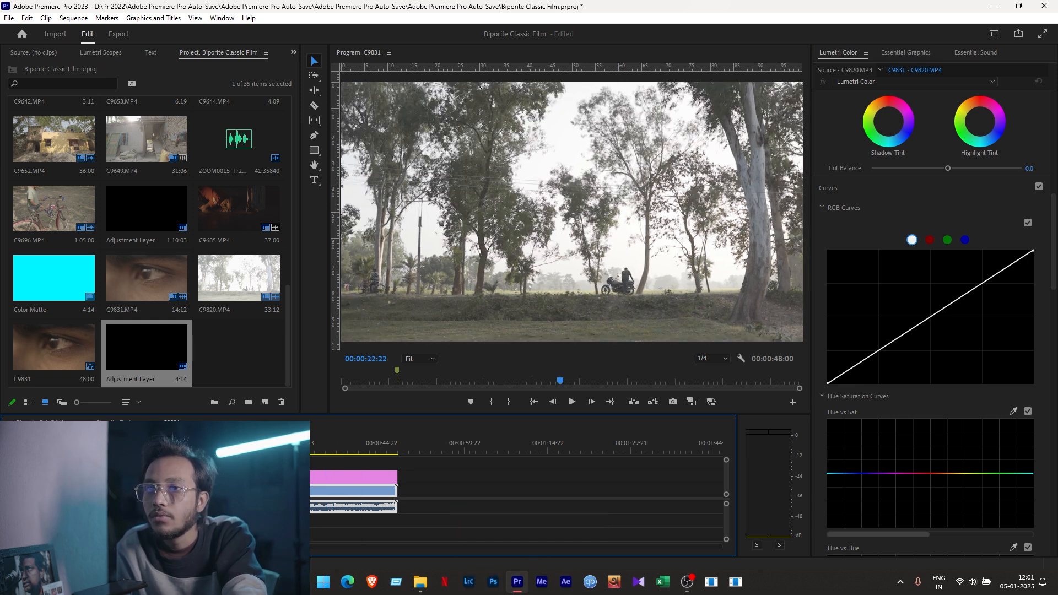
# - Move the playhead back to the eye close-up at 00:00:02:19 and set that clip's Creative saturation to 103
pyautogui.click(240, 440)
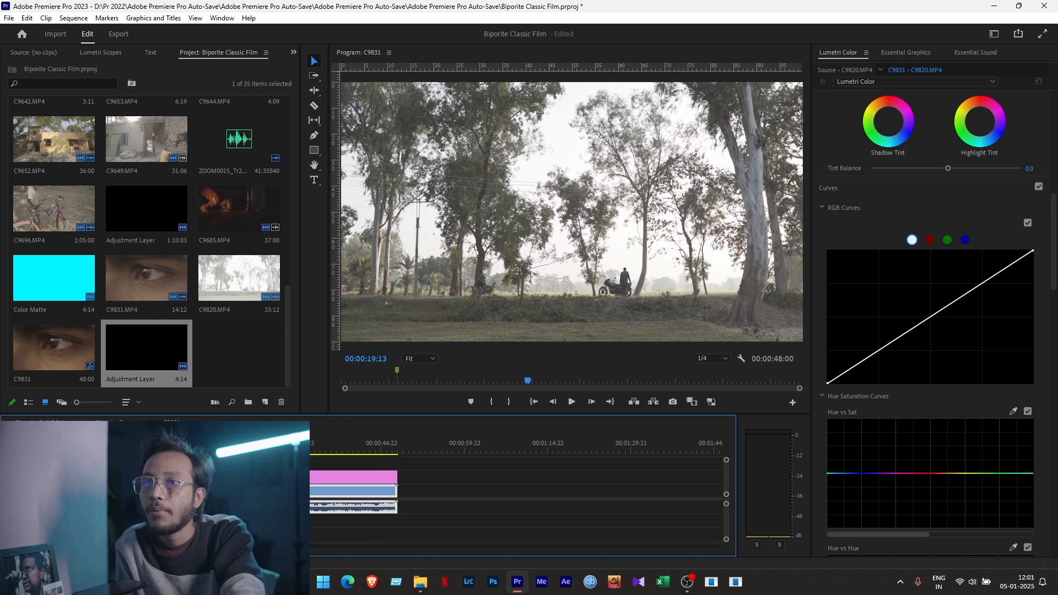
pyautogui.click(196, 441)
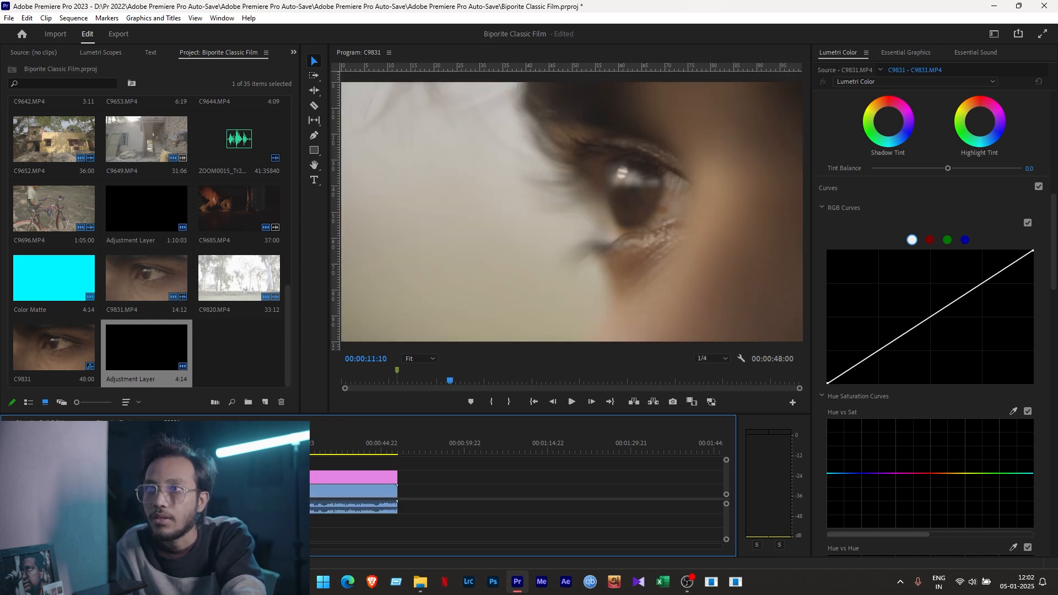
pyautogui.click(172, 440)
pyautogui.click(163, 441)
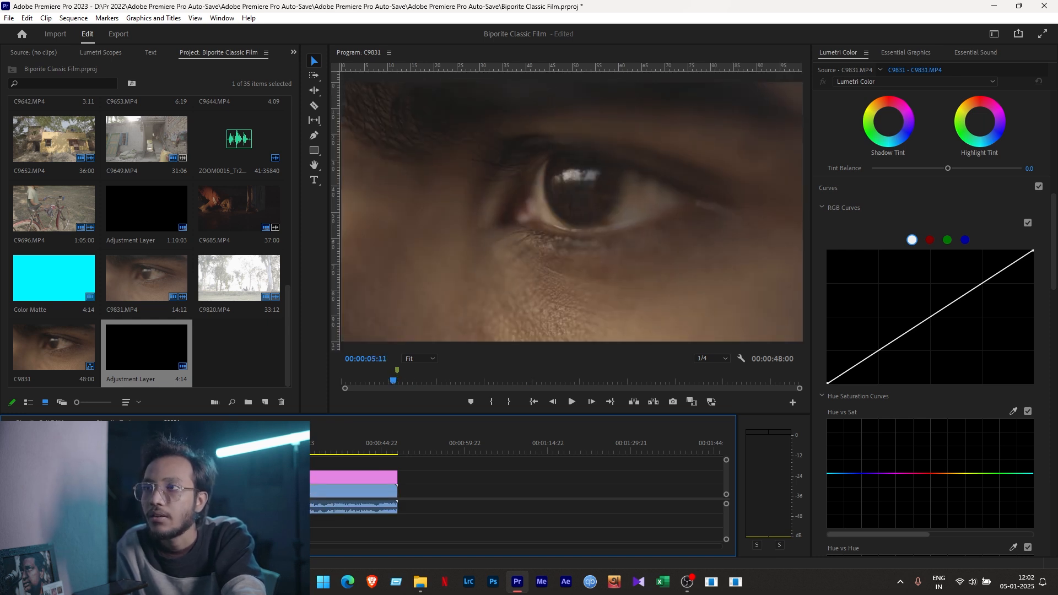
pyautogui.moveTo(146, 441); pyautogui.dragTo(147, 441)
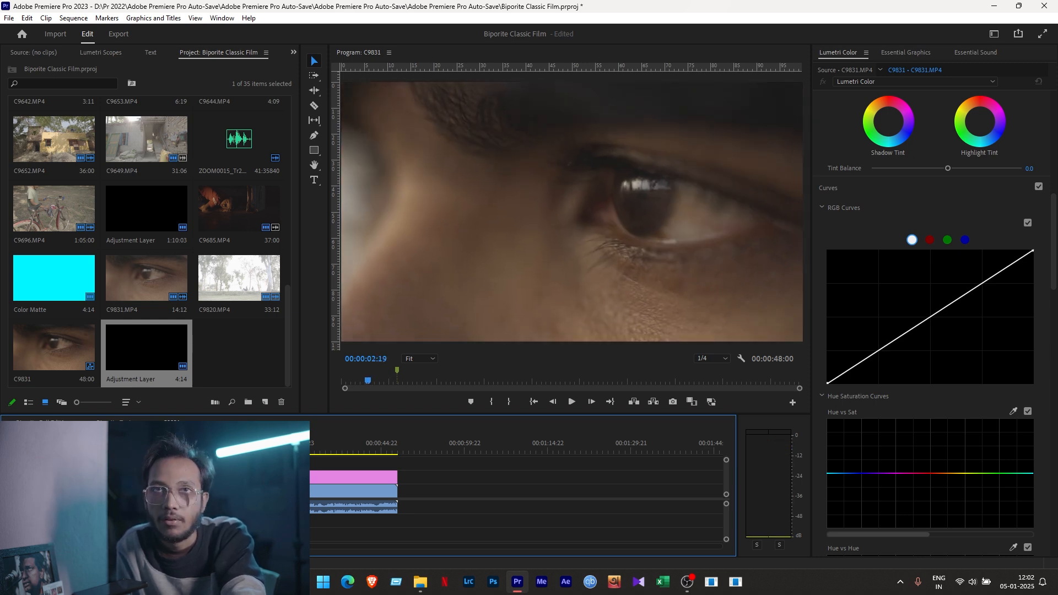
pyautogui.scroll(6, 871, 119)
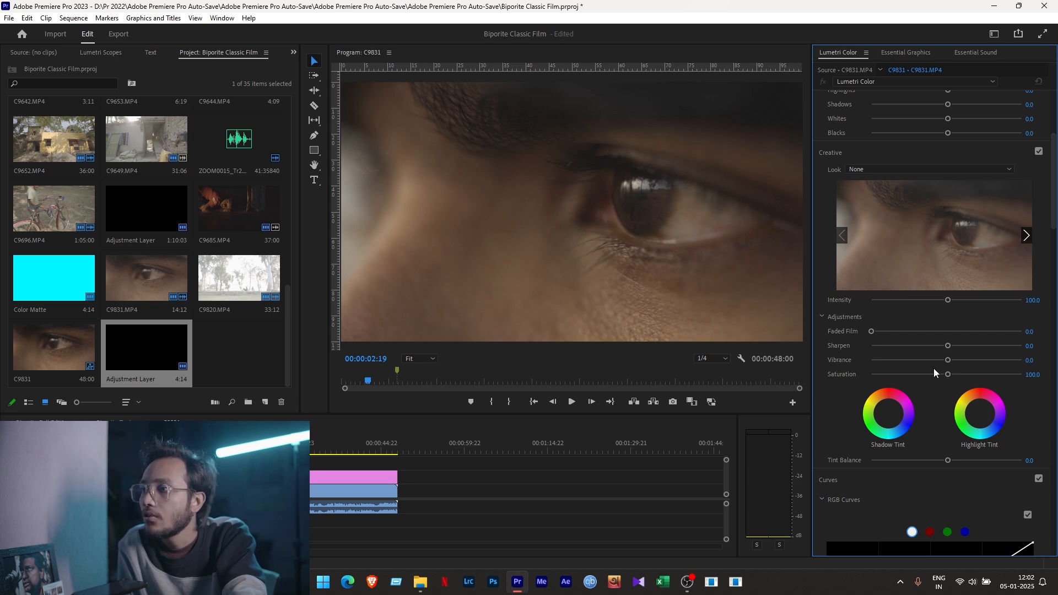
pyautogui.moveTo(948, 374); pyautogui.dragTo(965, 375)
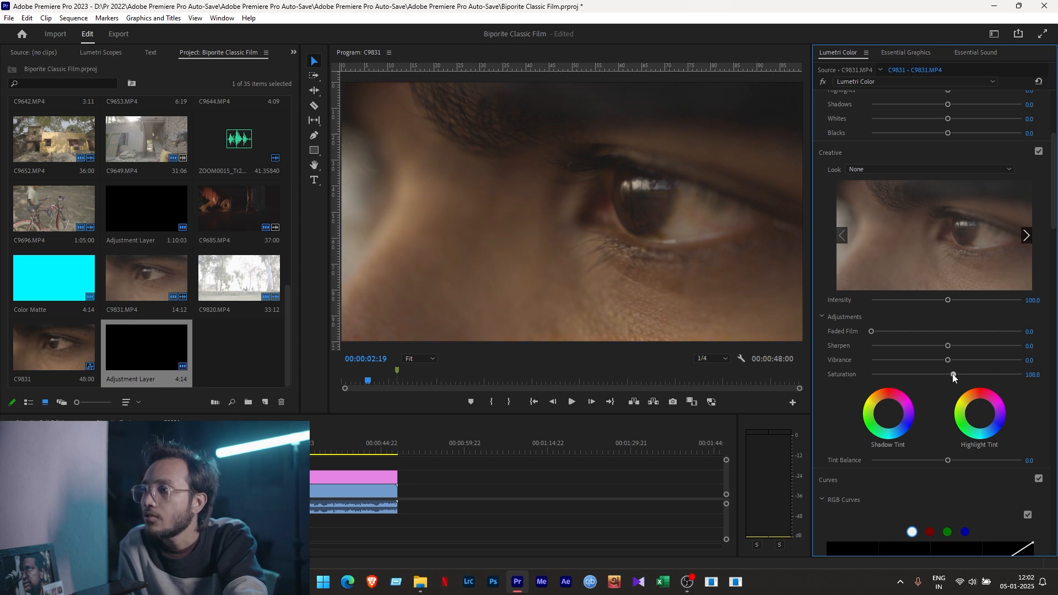
pyautogui.click(1036, 374)
pyautogui.write('103')
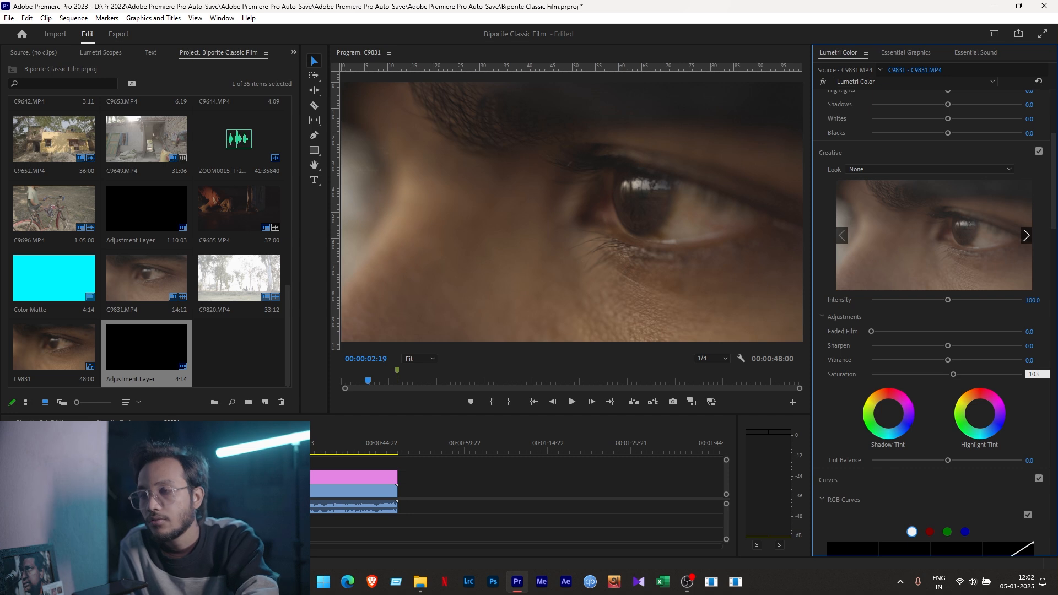
pyautogui.press('Return')
# - Set the eye clip's vibrance to 25 and save the project
pyautogui.moveTo(953, 359); pyautogui.dragTo(958, 359)
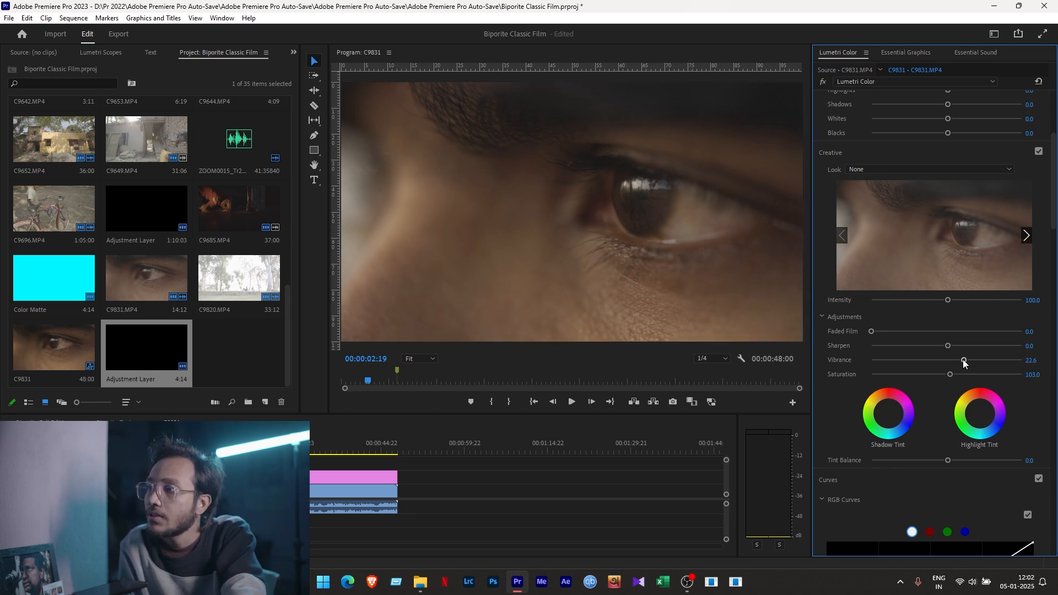
pyautogui.click(1035, 360)
pyautogui.write('25')
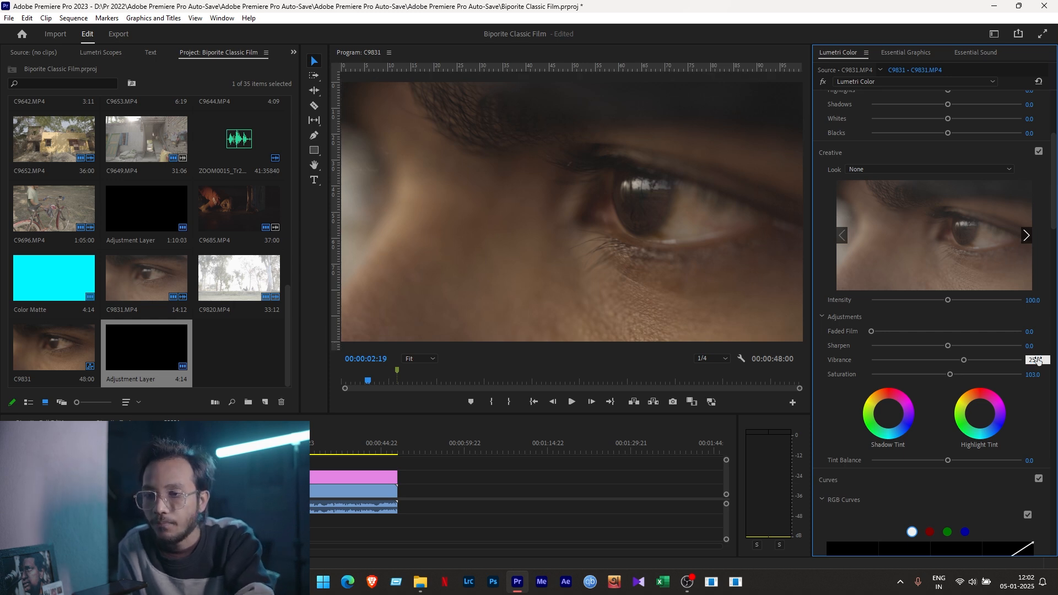
pyautogui.press('Return')
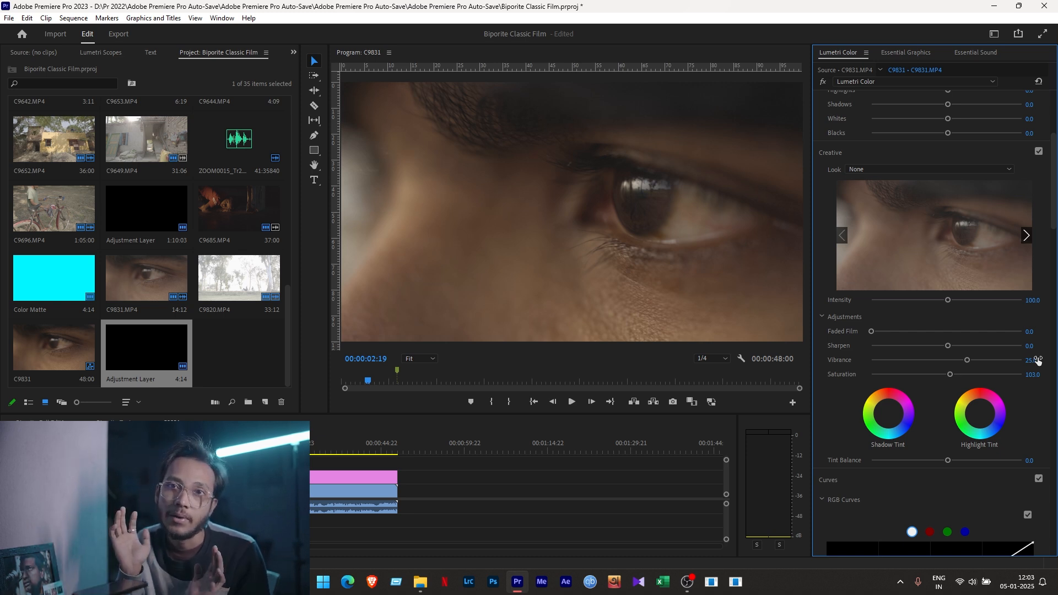
pyautogui.hotkey('ctrl', 's')
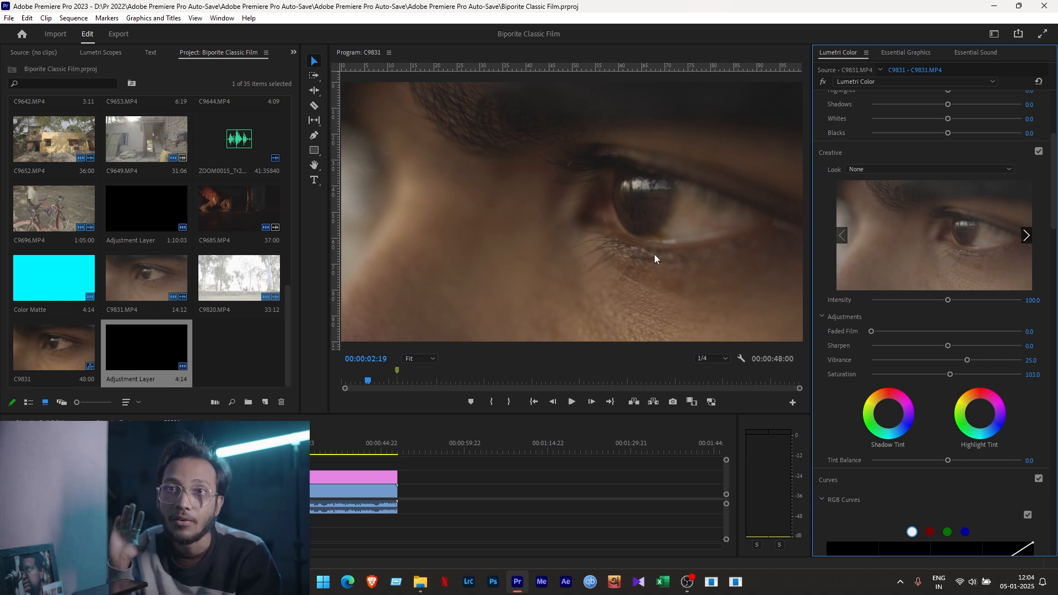
# - Compare exaggerated saturation and vibrance on the eye clip, resetting each between tries and finishing with saturation at 200
pyautogui.doubleClick(967, 360)
pyautogui.moveTo(950, 374); pyautogui.dragTo(999, 376)
pyautogui.doubleClick(998, 375)
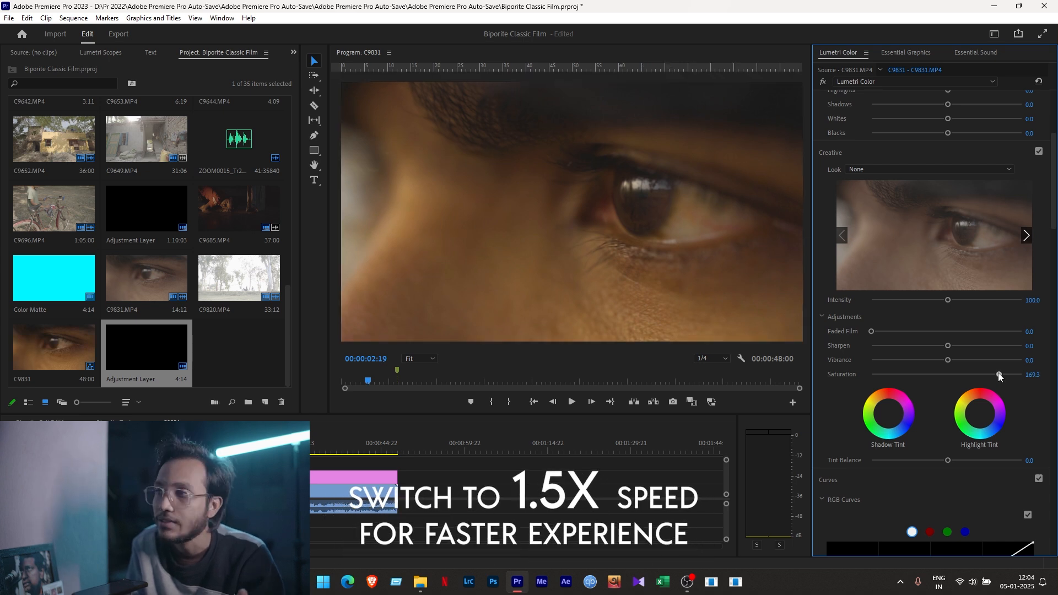
pyautogui.moveTo(947, 359); pyautogui.dragTo(987, 361)
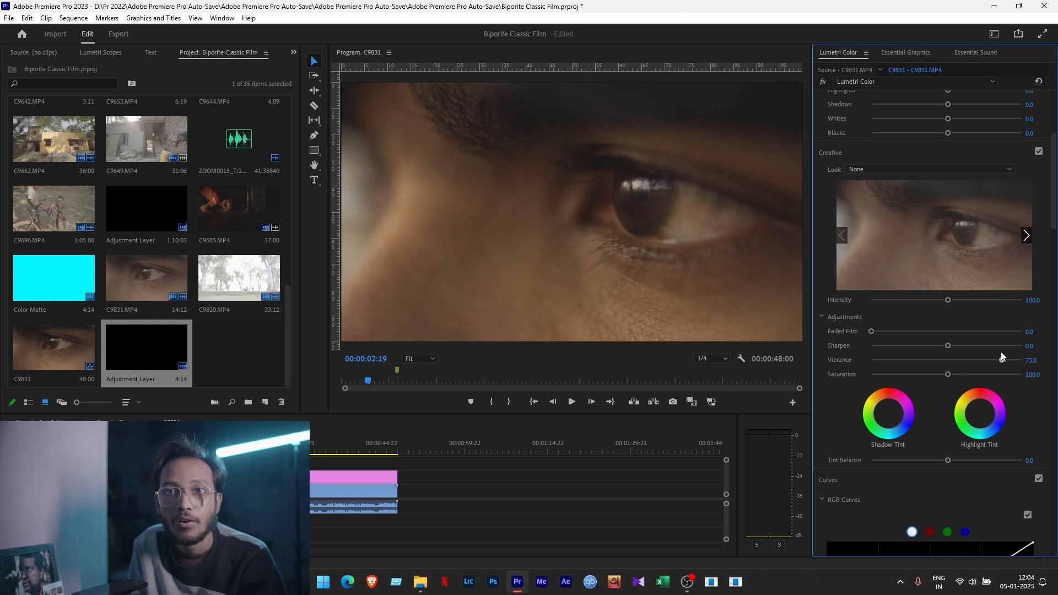
pyautogui.moveTo(1001, 355); pyautogui.dragTo(966, 360)
pyautogui.doubleClick(966, 359)
pyautogui.click(1031, 373)
pyautogui.write('200')
pyautogui.press('Return')
# - Restore the eye clip's saturation to 103 and vibrance to 25
pyautogui.write('103')
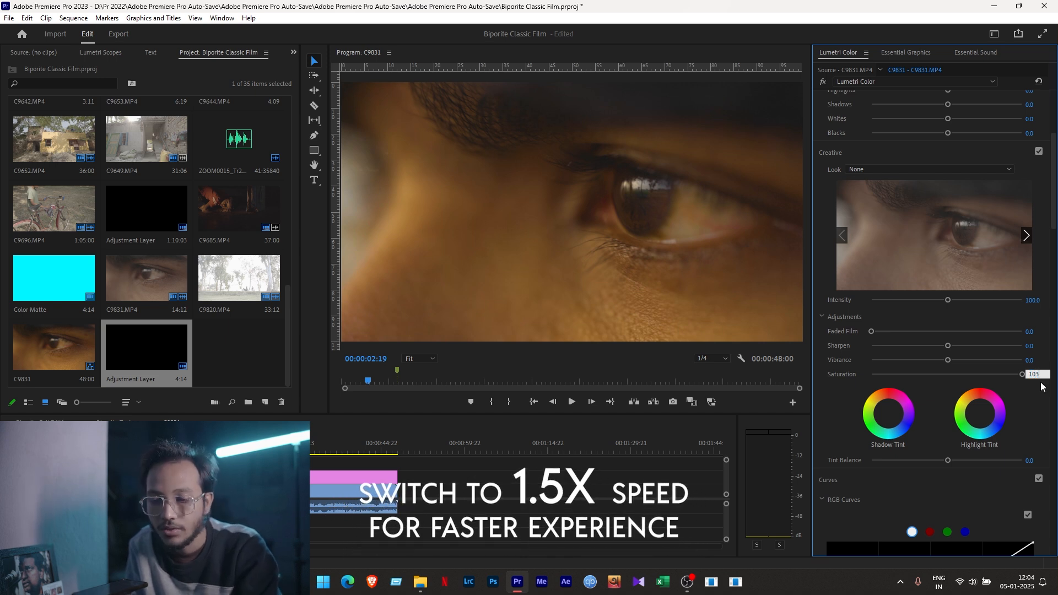
pyautogui.press('Return')
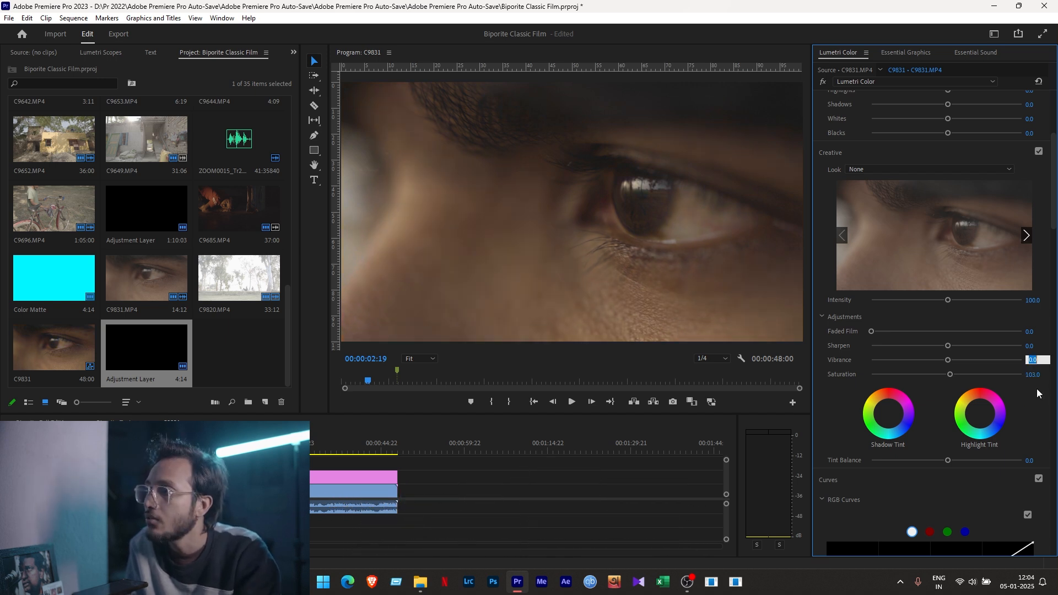
pyautogui.write('25')
pyautogui.press('Return')
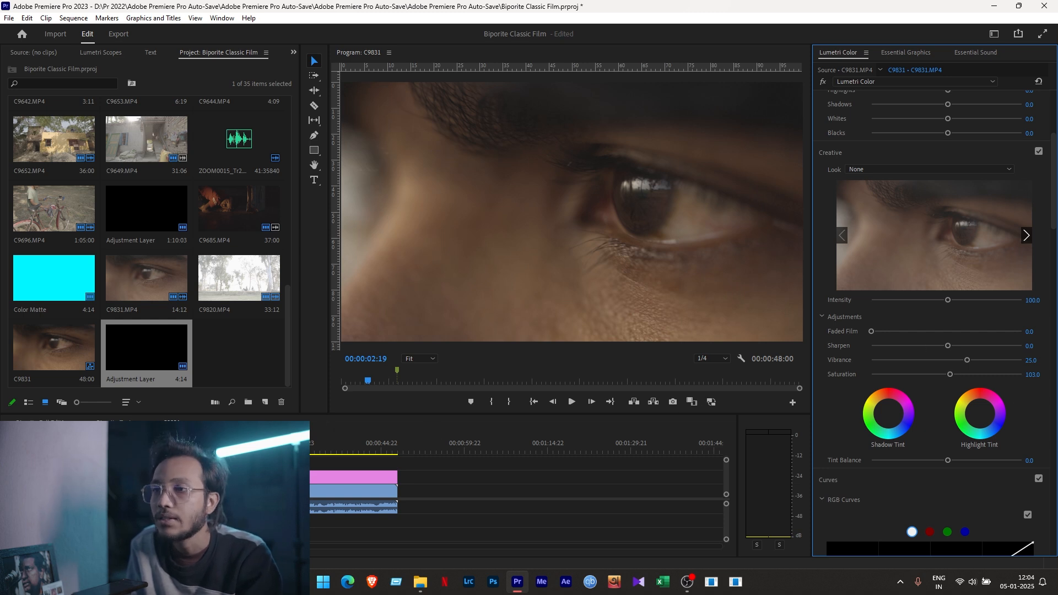
# - Delete the Lumetri Color effect from the eye close-up clip C9831.MP4
pyautogui.click(851, 79)
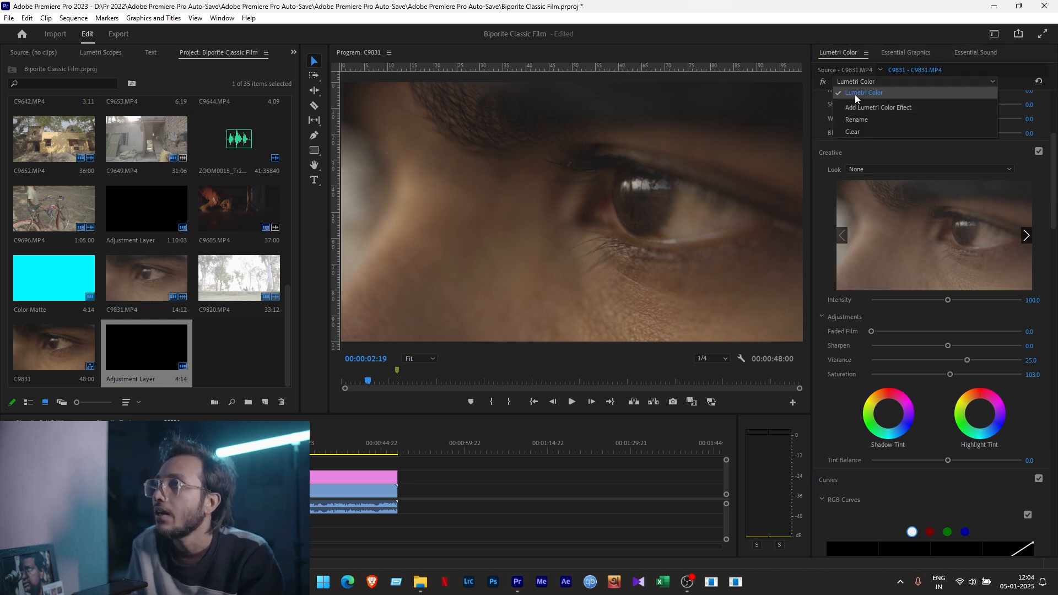
pyautogui.click(854, 79)
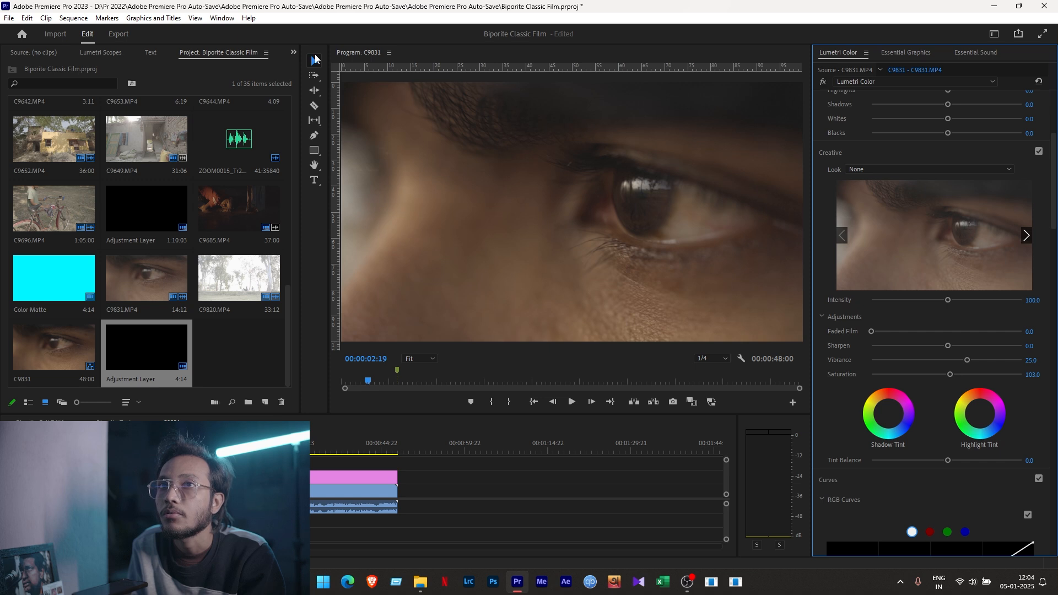
pyautogui.click(99, 52)
pyautogui.click(292, 52)
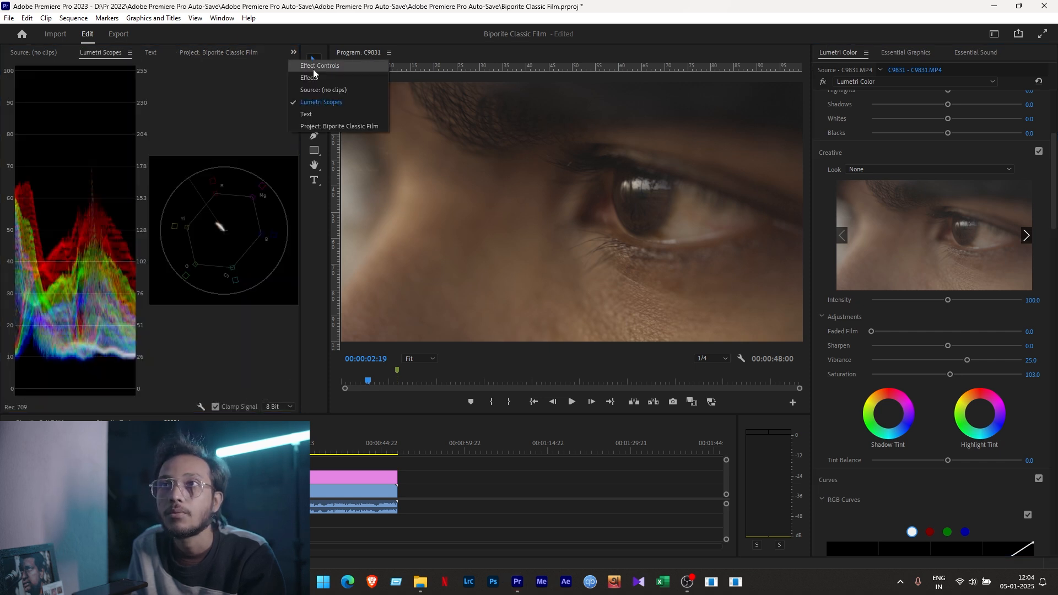
pyautogui.click(328, 65)
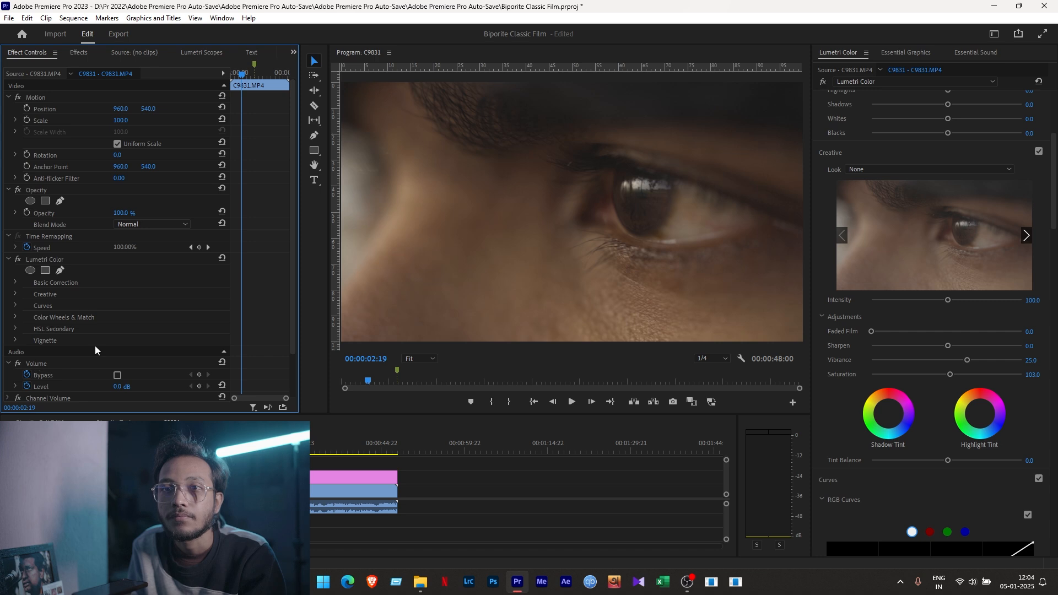
pyautogui.scroll(-2, 95, 345)
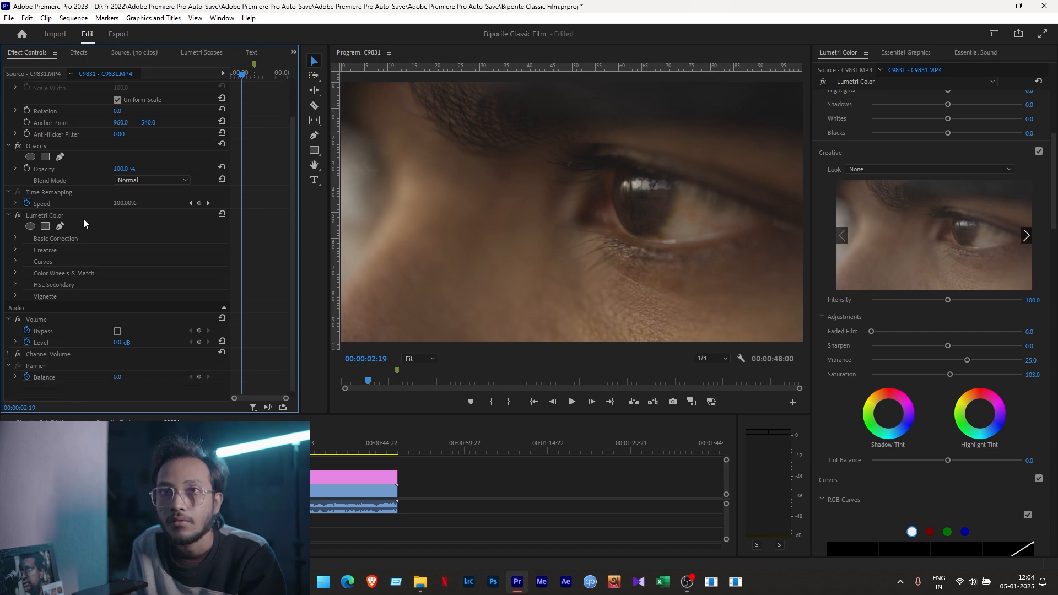
pyautogui.click(86, 215)
pyautogui.press('Delete')
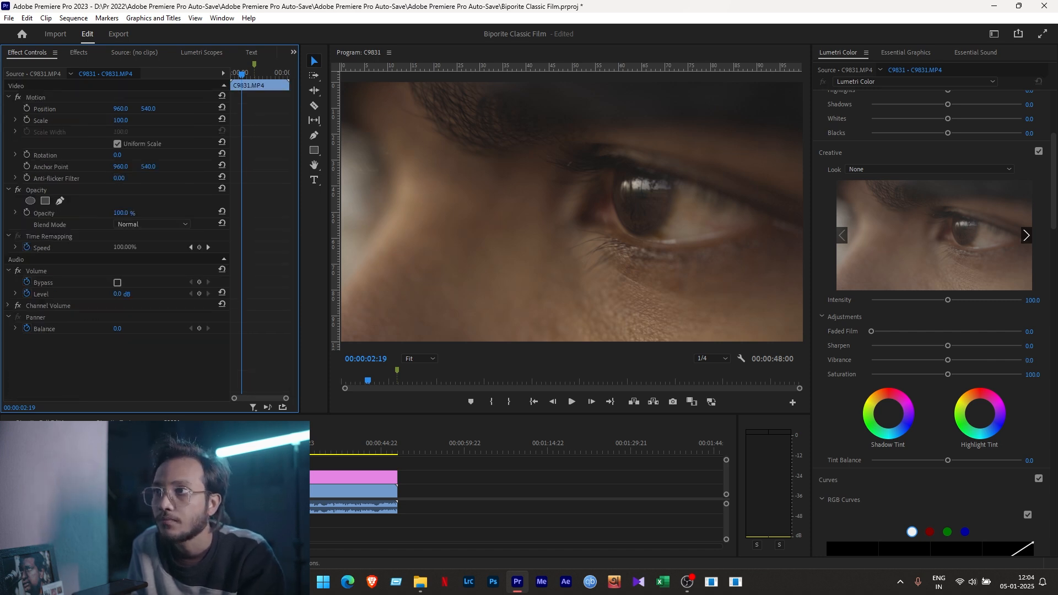
# - In the adjustment layer's Coorection effect, set saturation to 103 and vibrance to 25, and check the eye shot at other frames
pyautogui.click(248, 477)
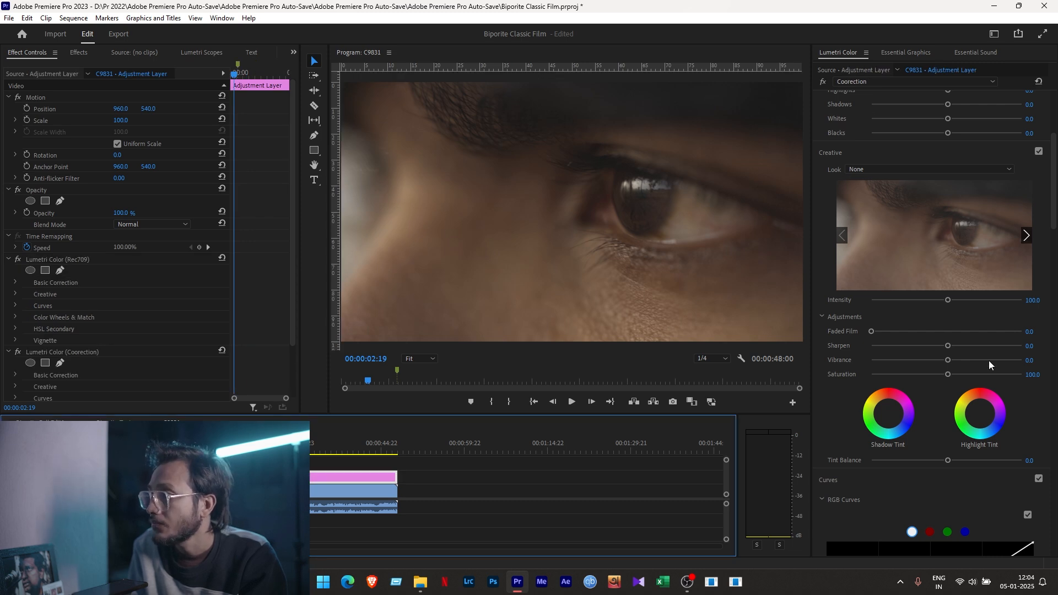
pyautogui.click(1035, 374)
pyautogui.write('103')
pyautogui.click(1030, 360)
pyautogui.write('25')
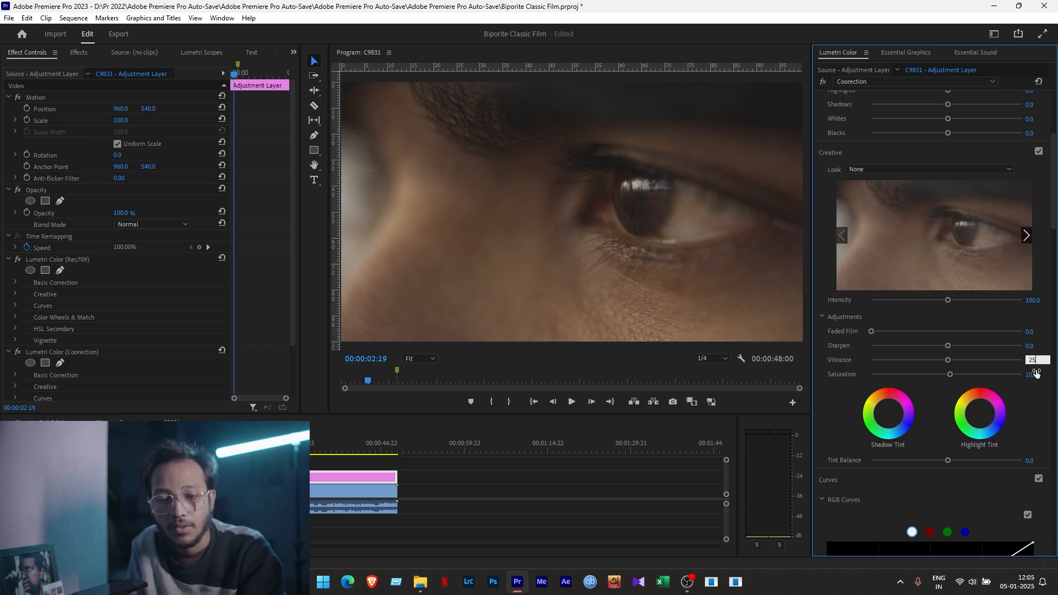
pyautogui.press('Return')
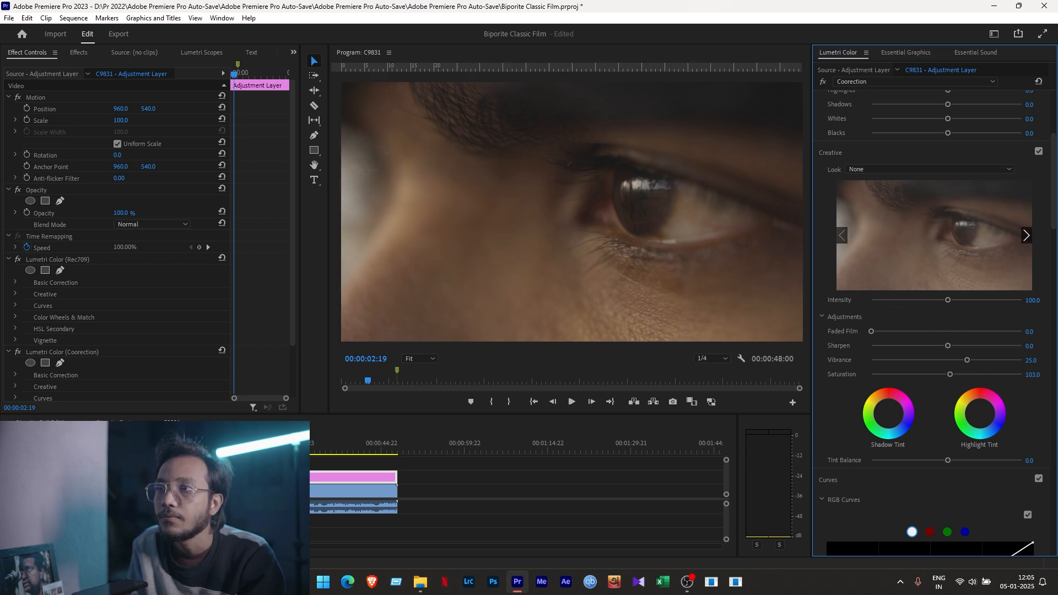
pyautogui.click(184, 447)
pyautogui.moveTo(185, 447); pyautogui.dragTo(162, 447)
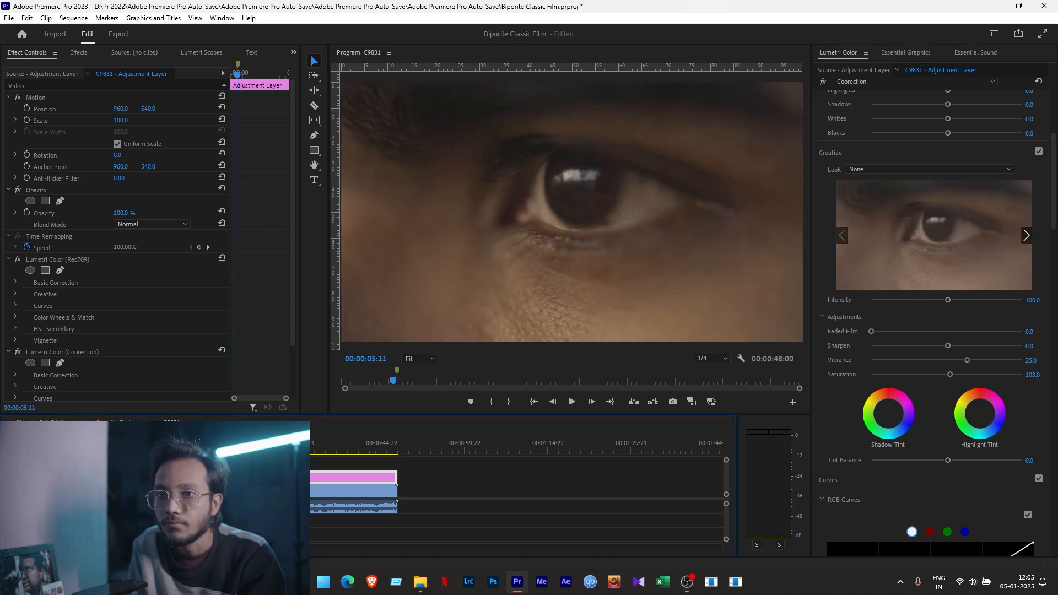
pyautogui.moveTo(163, 448); pyautogui.dragTo(164, 447)
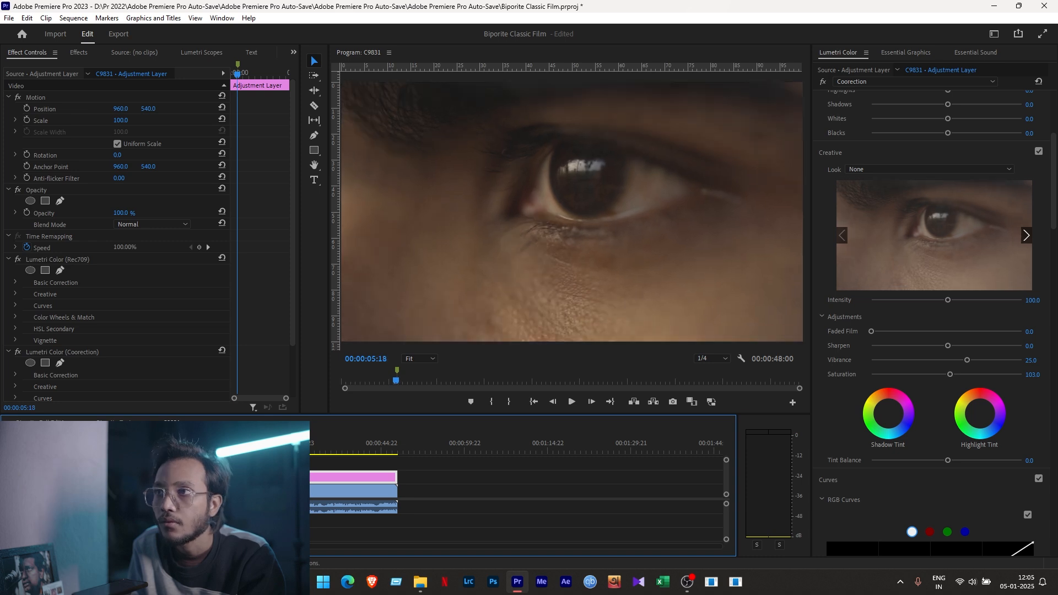
# - Fix the spelling of the adjustment layer's Coorection effect by renaming it as Correction
pyautogui.click(887, 82)
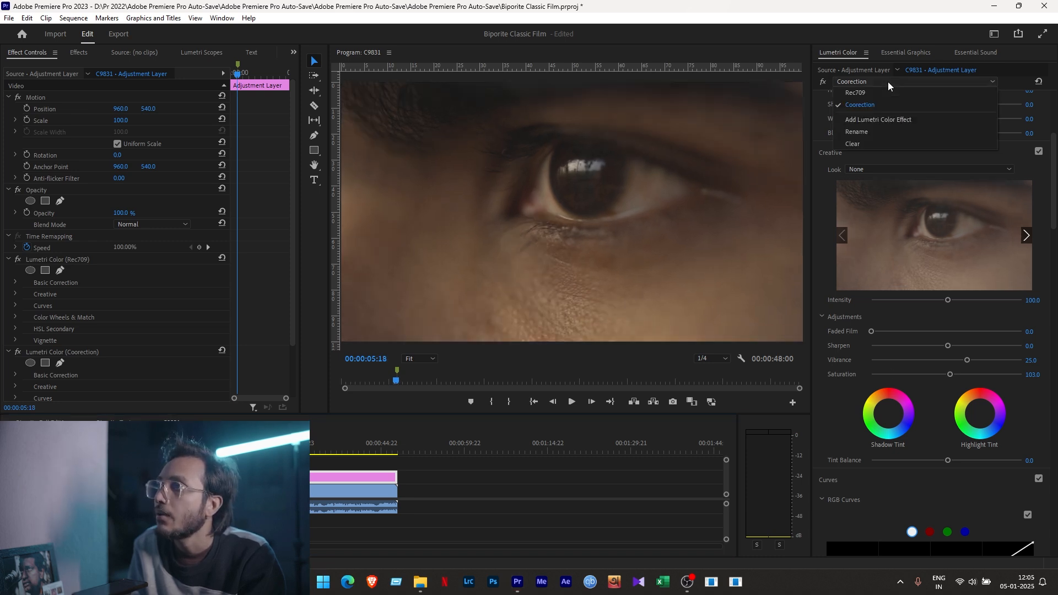
pyautogui.click(871, 132)
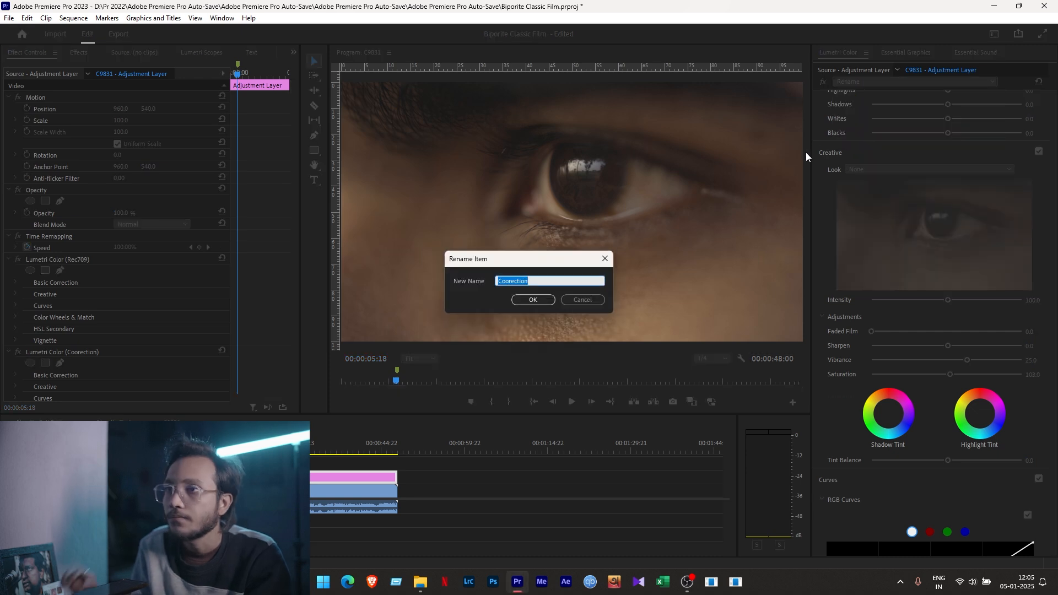
pyautogui.click(504, 282)
pyautogui.press('BackSpace')
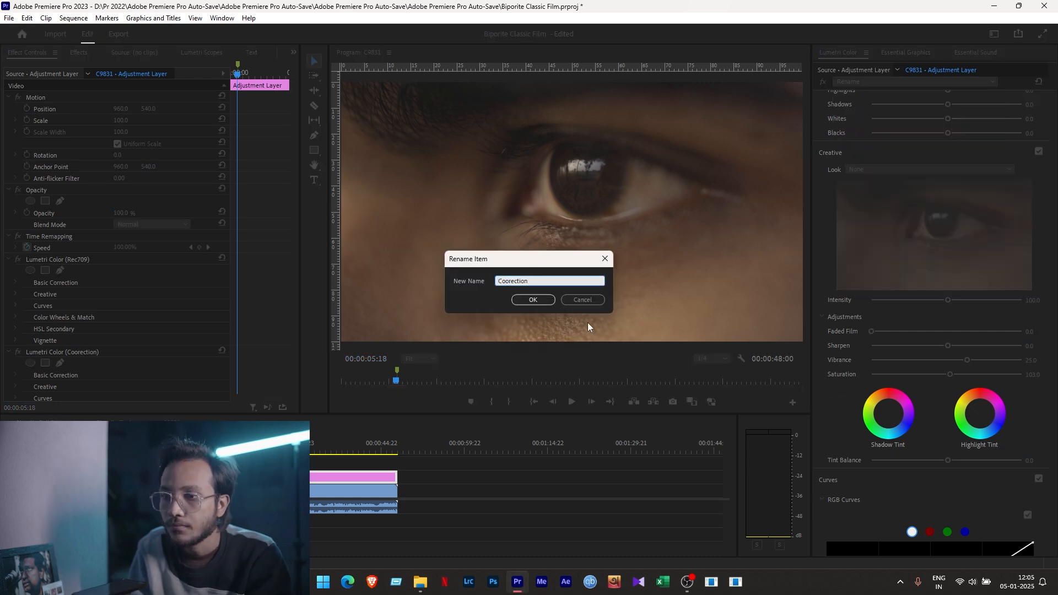
pyautogui.write('r')
pyautogui.click(533, 300)
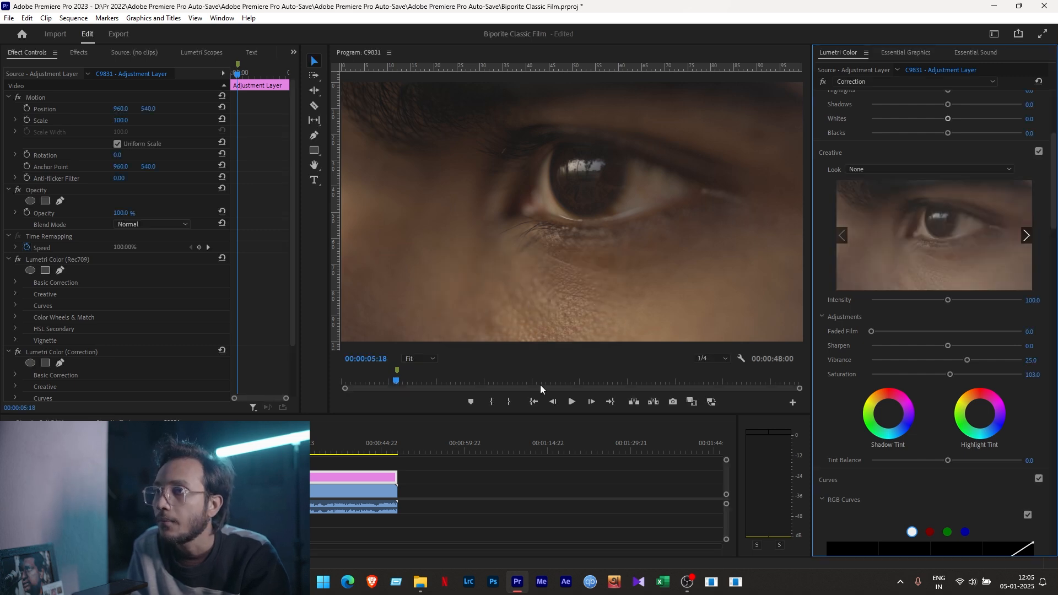
# - Add a third Lumetri Color effect to the adjustment layer and rename it as Grading
pyautogui.click(368, 478)
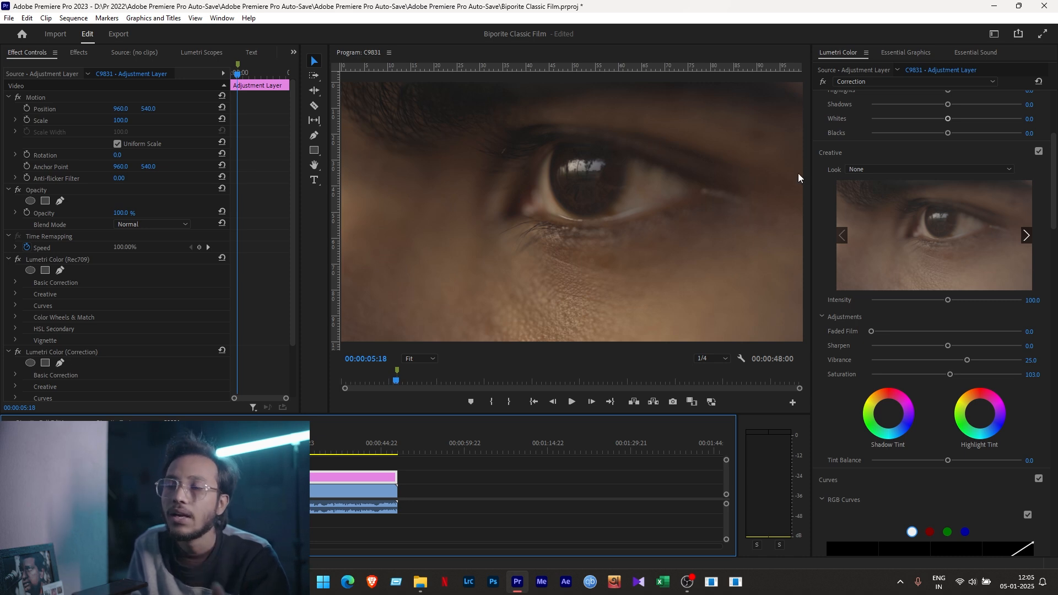
pyautogui.click(845, 81)
pyautogui.click(849, 119)
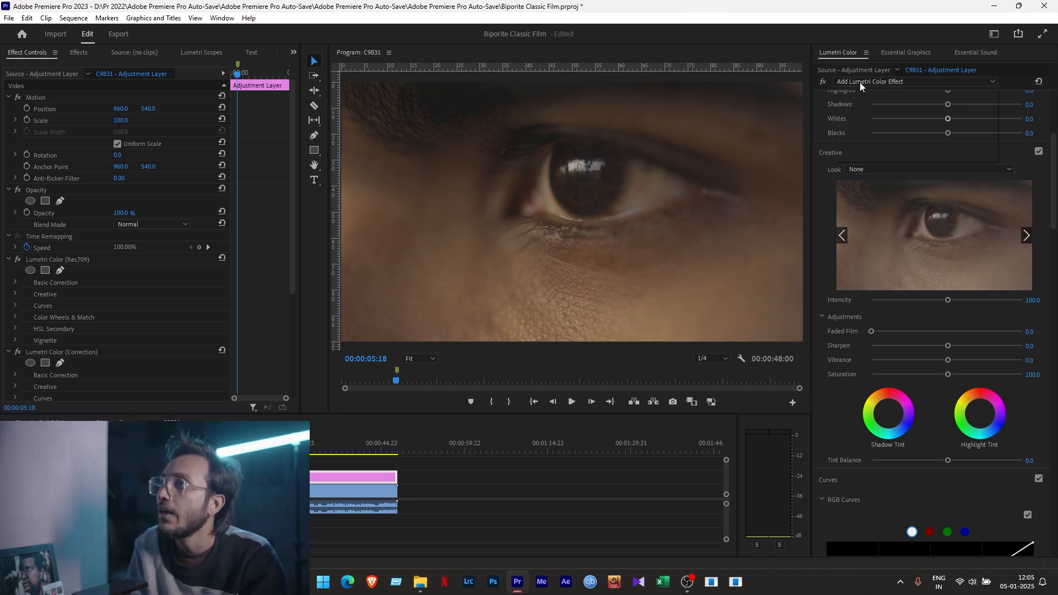
pyautogui.click(860, 82)
pyautogui.click(857, 144)
pyautogui.write('Gra')
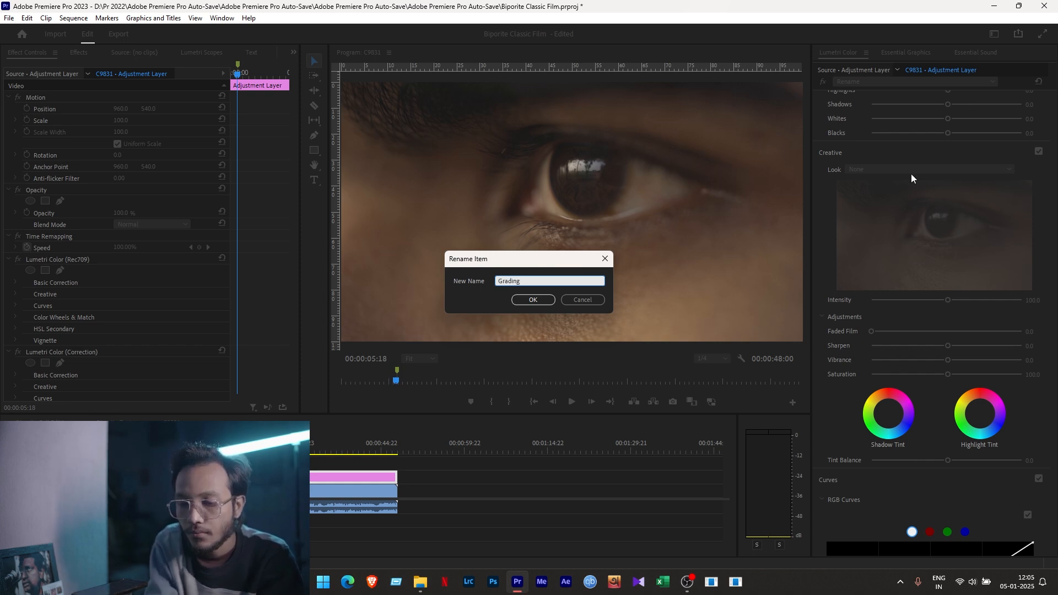
pyautogui.write('ding')
pyautogui.press('Return')
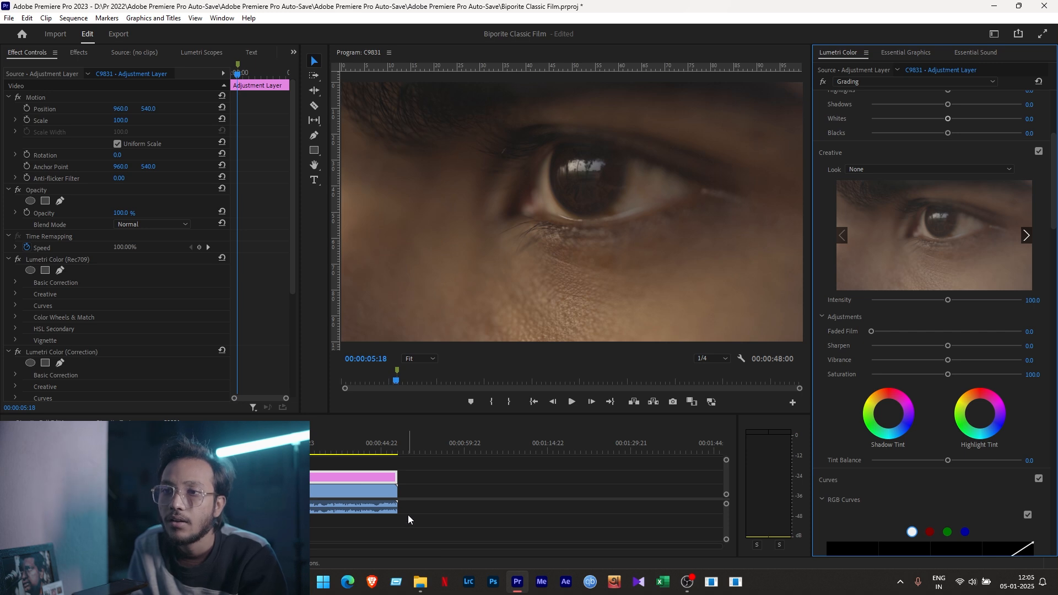
# - On the wide tree shot, darken the shadows and tint them teal and the highlights warm in the Grading effect's color wheels
pyautogui.click(355, 453)
pyautogui.click(329, 449)
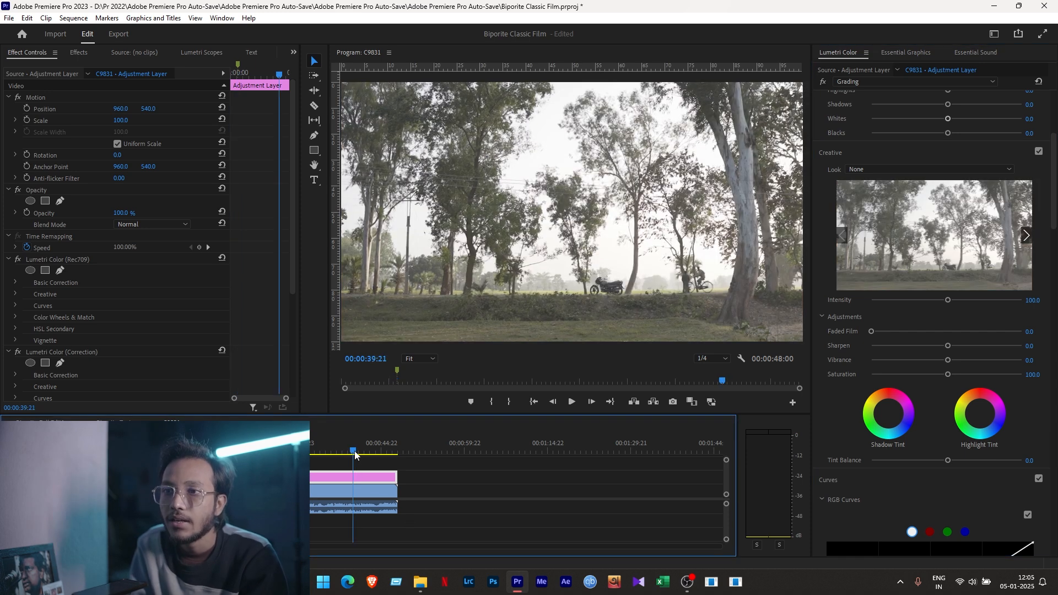
pyautogui.click(226, 450)
pyautogui.moveTo(226, 450); pyautogui.dragTo(218, 449)
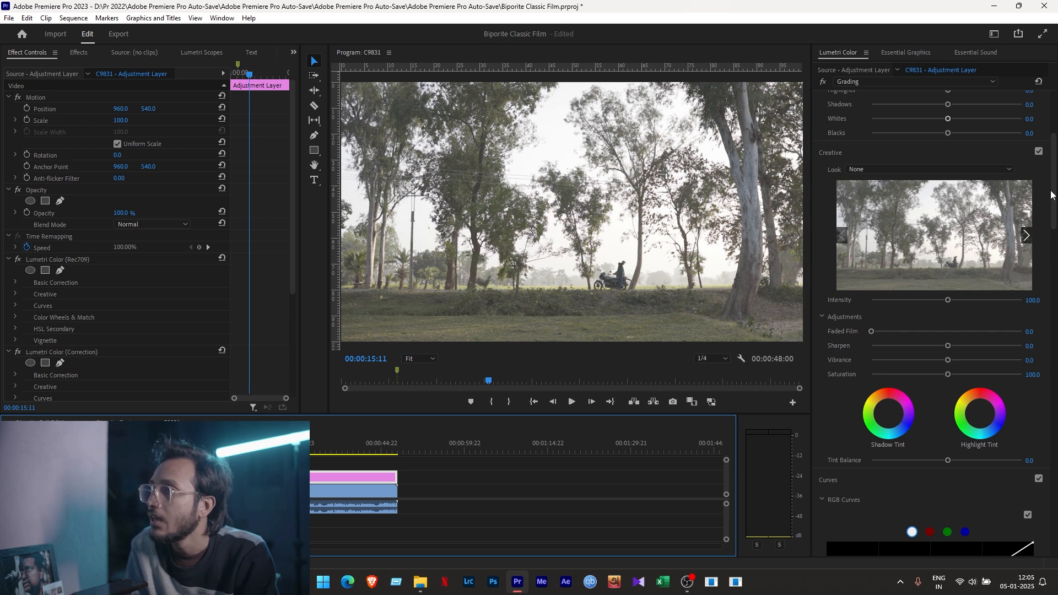
pyautogui.moveTo(1053, 194); pyautogui.dragTo(1053, 399)
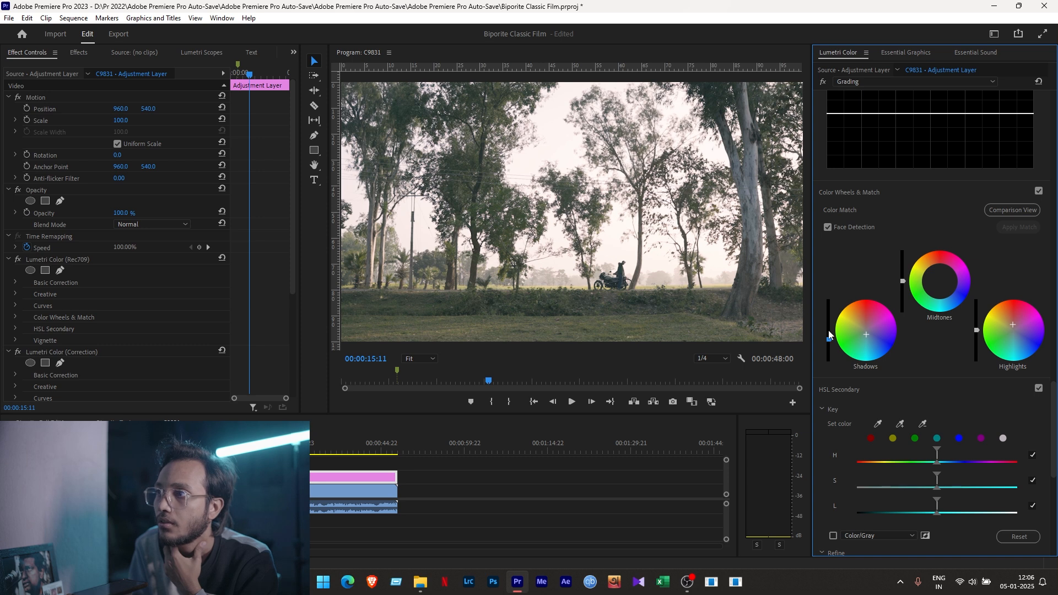
# - Raise the Grading effect's shadow level slightly while checking the eye close-up at other frames
pyautogui.moveTo(188, 444); pyautogui.dragTo(167, 444)
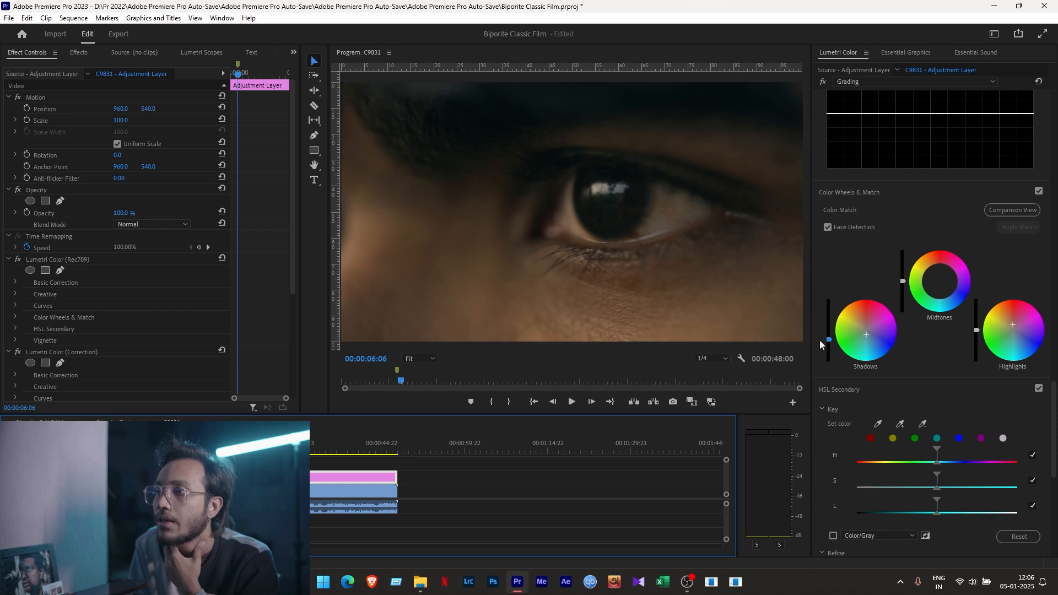
pyautogui.moveTo(827, 339); pyautogui.dragTo(827, 336)
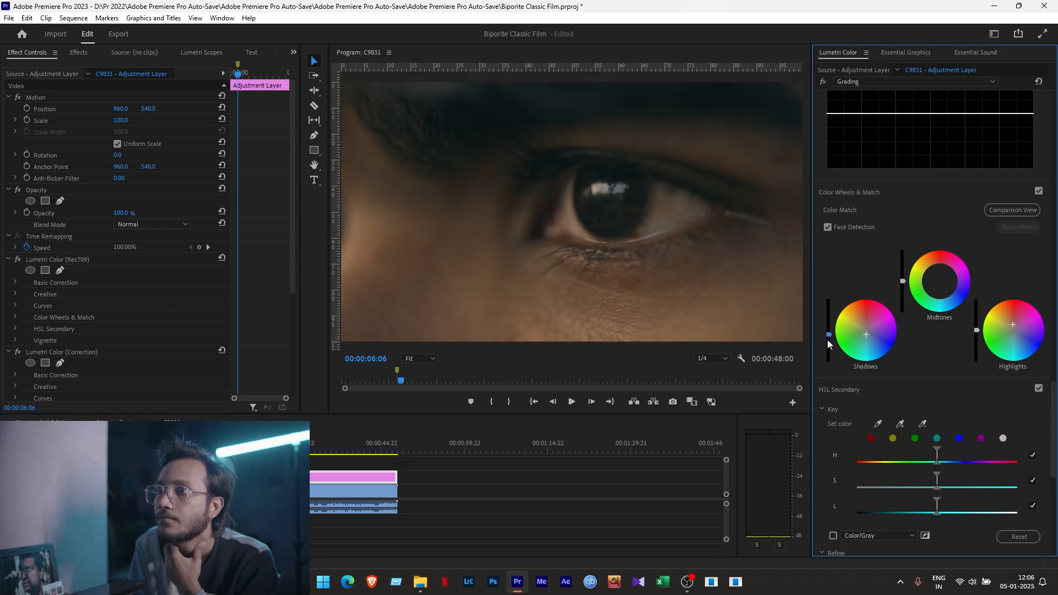
pyautogui.moveTo(167, 444); pyautogui.dragTo(158, 444)
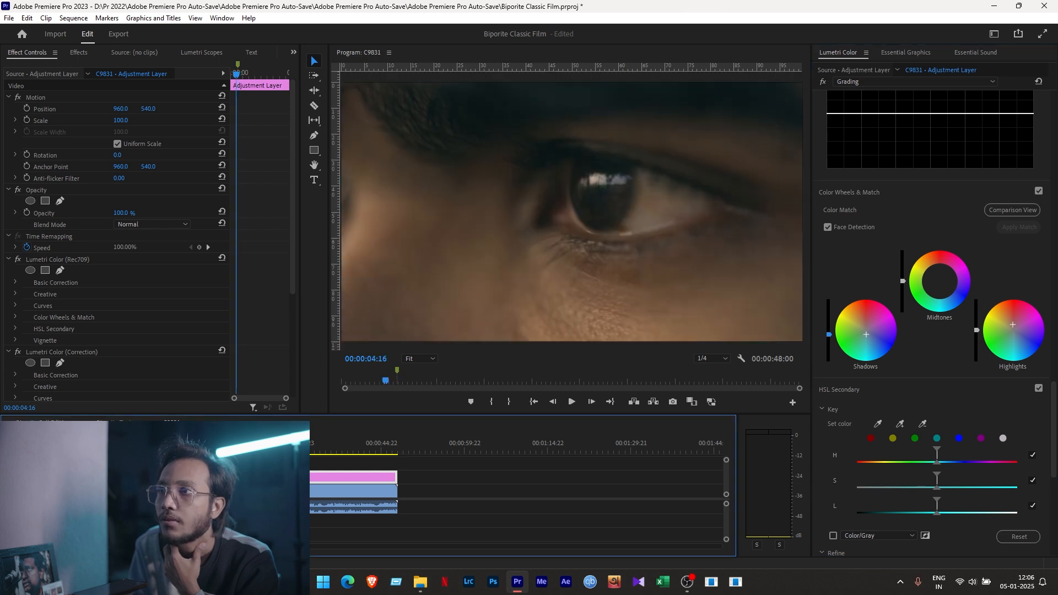
# - Compare the eye close-up with Color Wheels & Match off and on, check another frame and save the project
pyautogui.click(1039, 191)
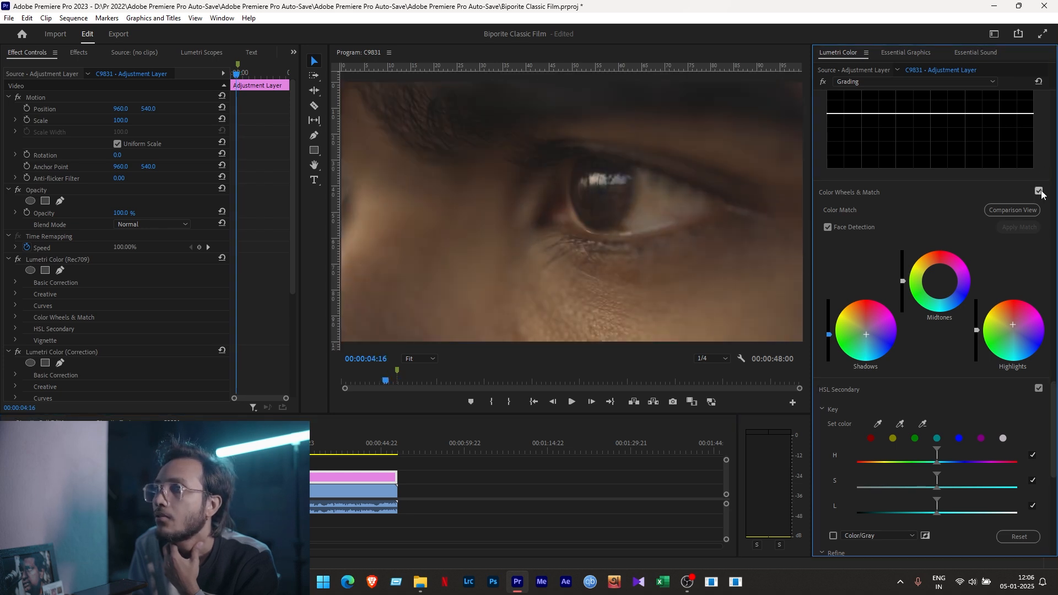
pyautogui.click(1038, 192)
pyautogui.click(1039, 192)
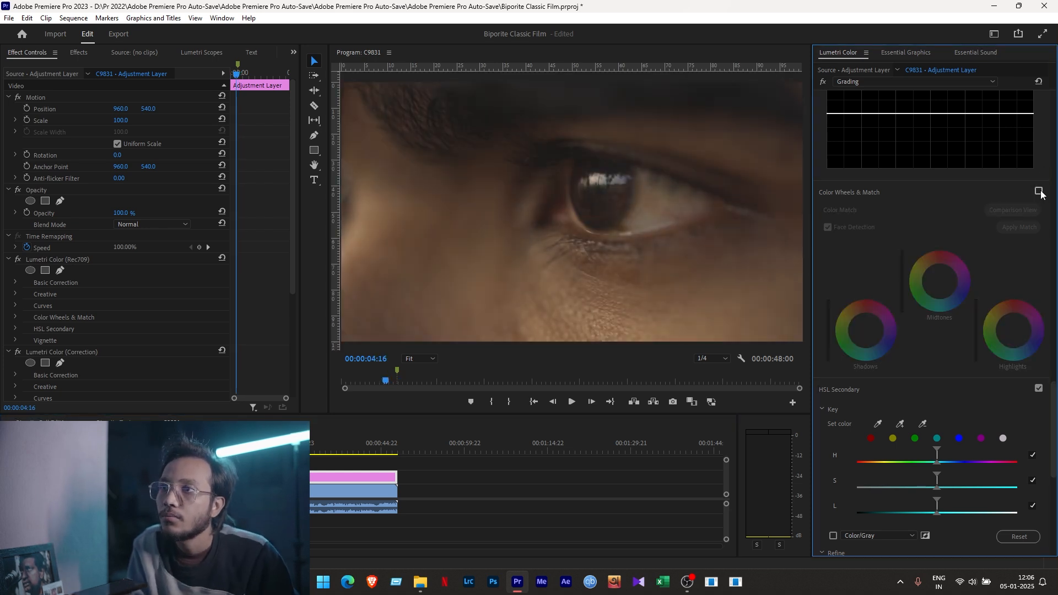
pyautogui.click(1038, 192)
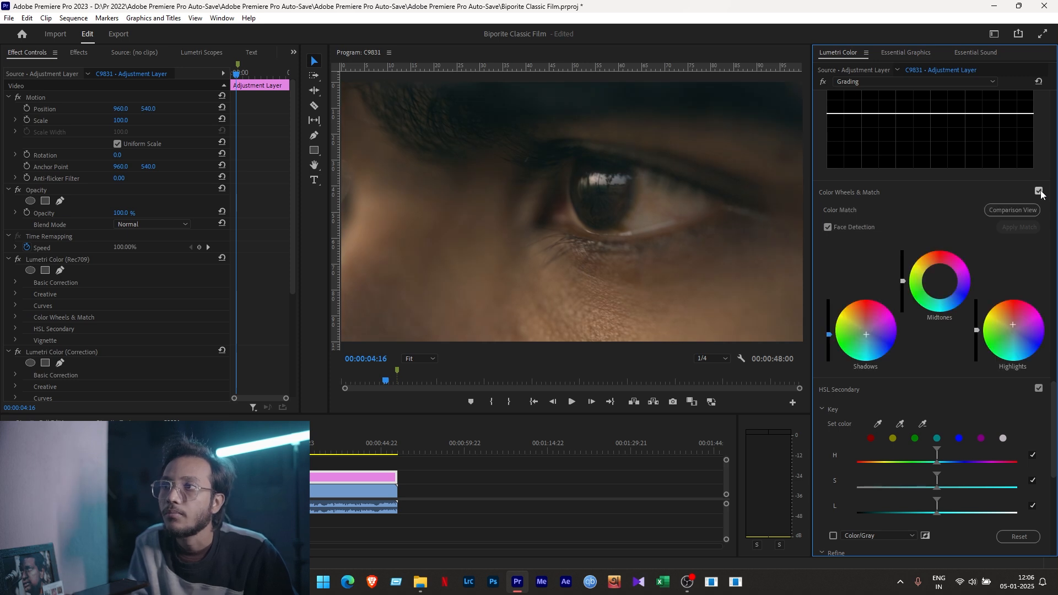
pyautogui.click(160, 444)
pyautogui.moveTo(159, 444); pyautogui.dragTo(165, 444)
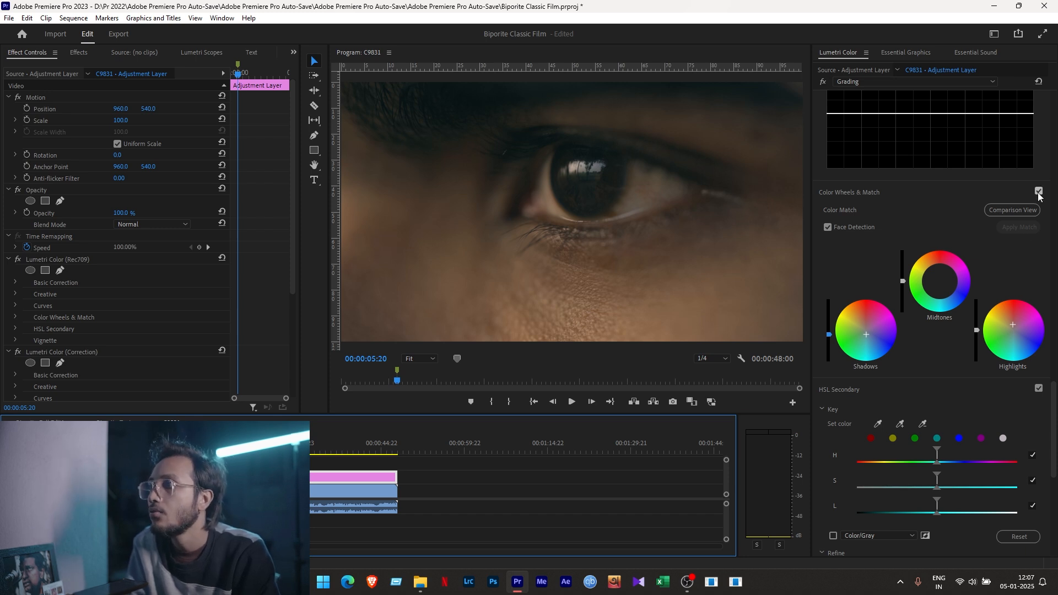
pyautogui.hotkey('ctrl', 's')
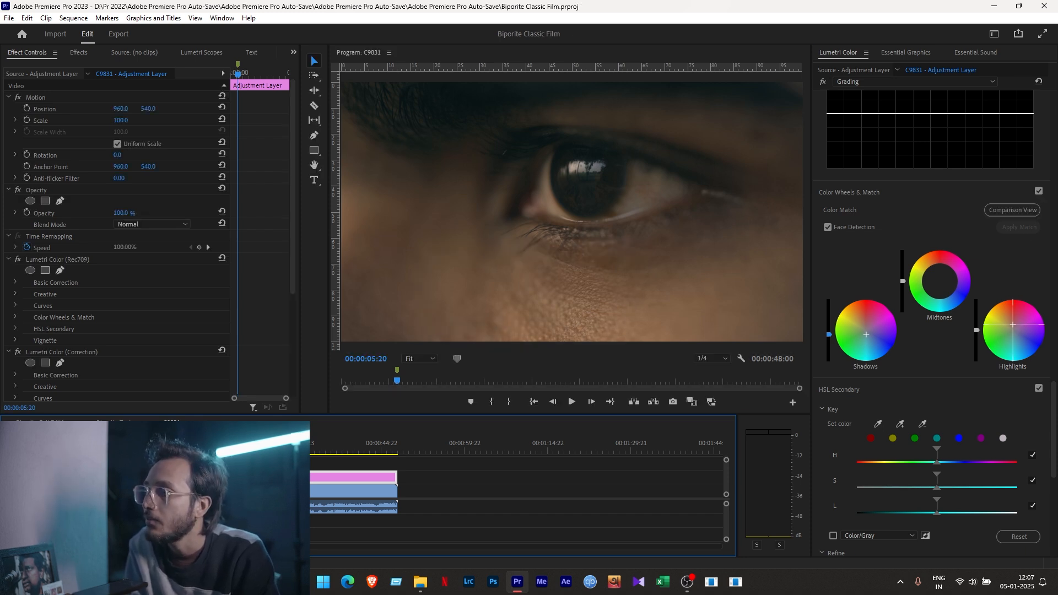
# - Reset the shadow and highlight tints, re-tint the highlights warm and midtones slightly cyan, and lower the shadow level a little
pyautogui.doubleClick(1001, 319)
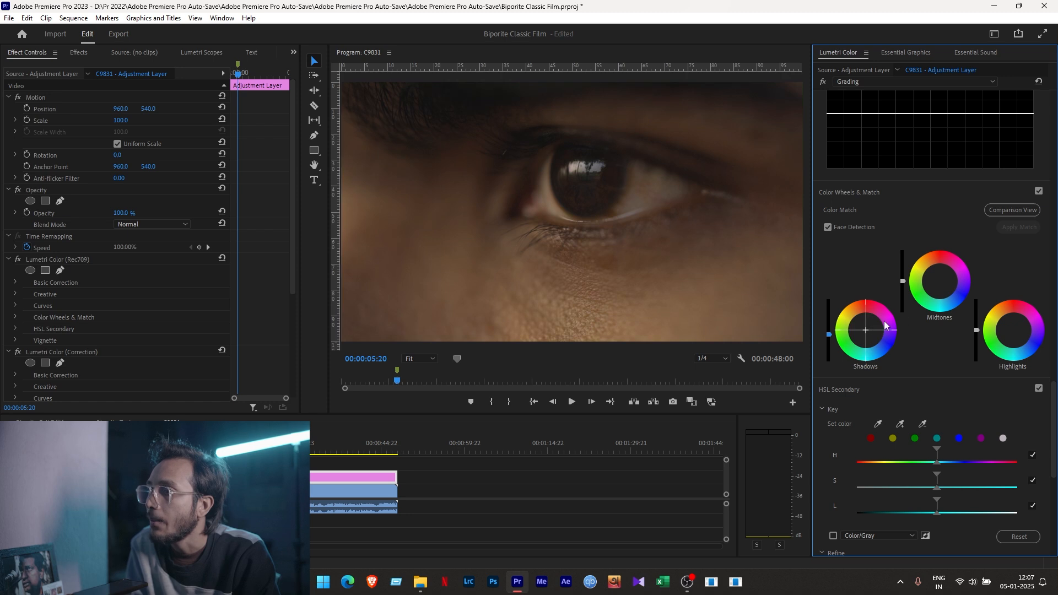
pyautogui.moveTo(1012, 330); pyautogui.dragTo(1012, 325)
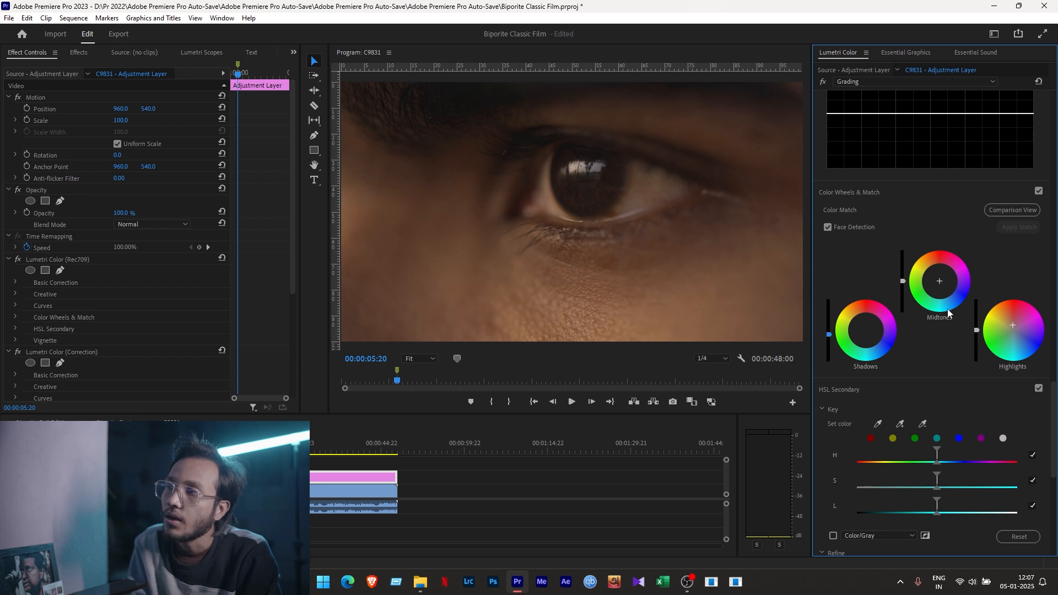
pyautogui.moveTo(940, 283); pyautogui.dragTo(939, 284)
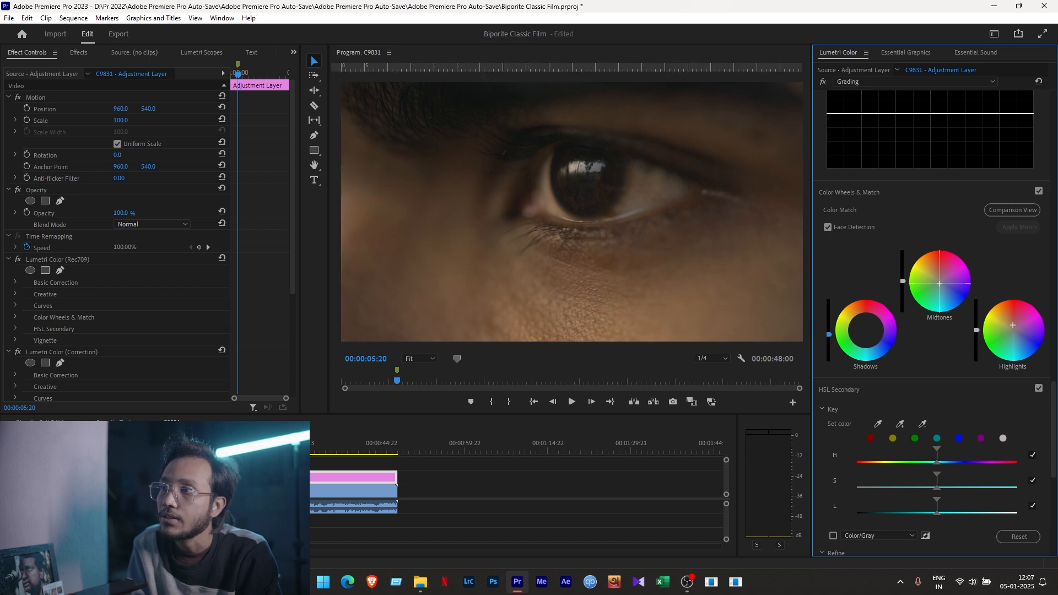
pyautogui.moveTo(828, 334); pyautogui.dragTo(829, 336)
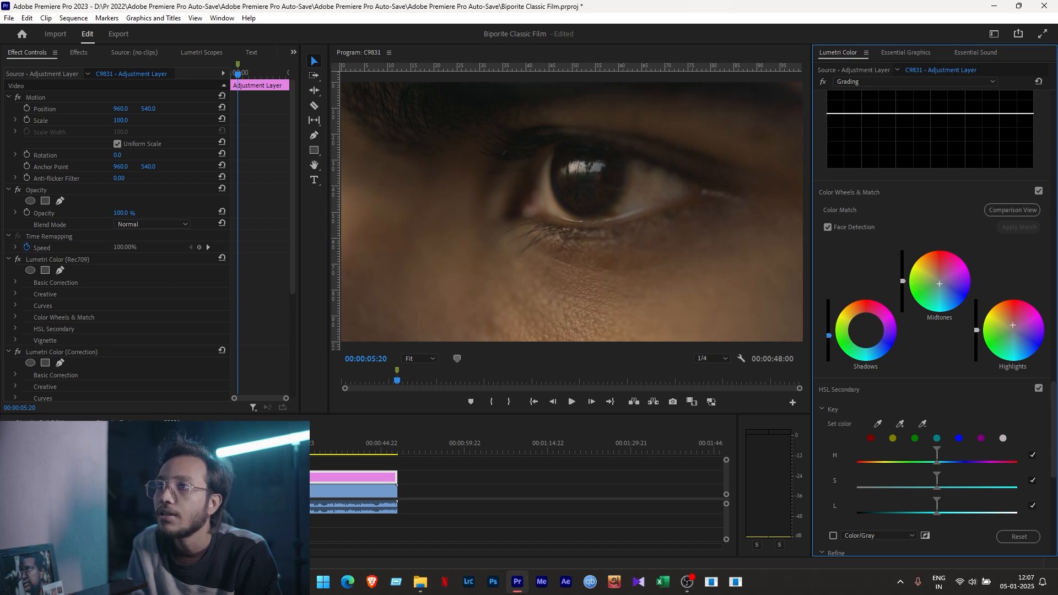
# - Examine the grade at various frames of the tree shots and the eye close-up
pyautogui.click(201, 444)
pyautogui.click(237, 444)
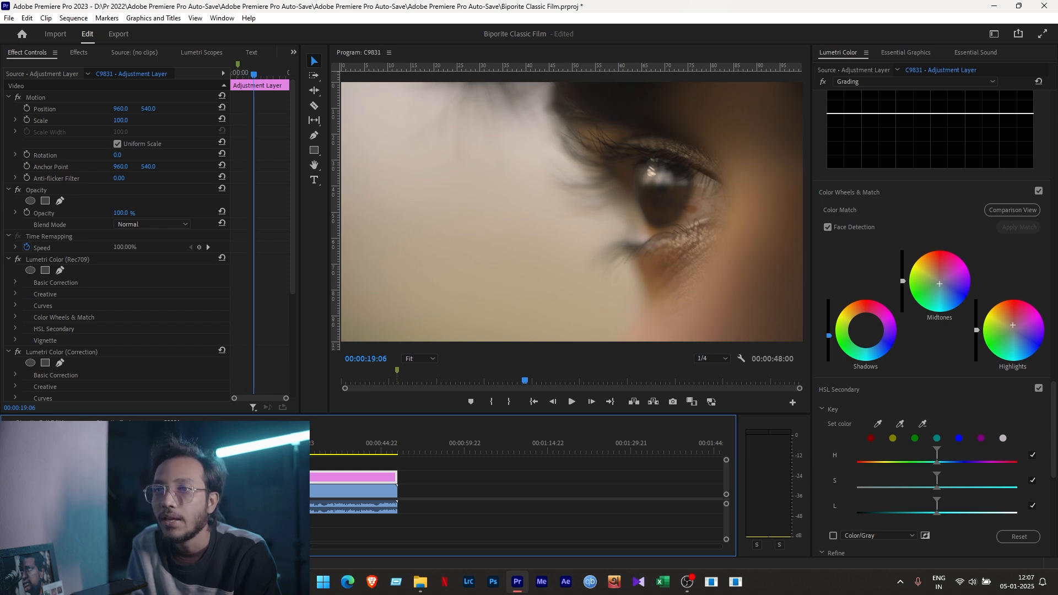
pyautogui.click(328, 452)
pyautogui.click(369, 453)
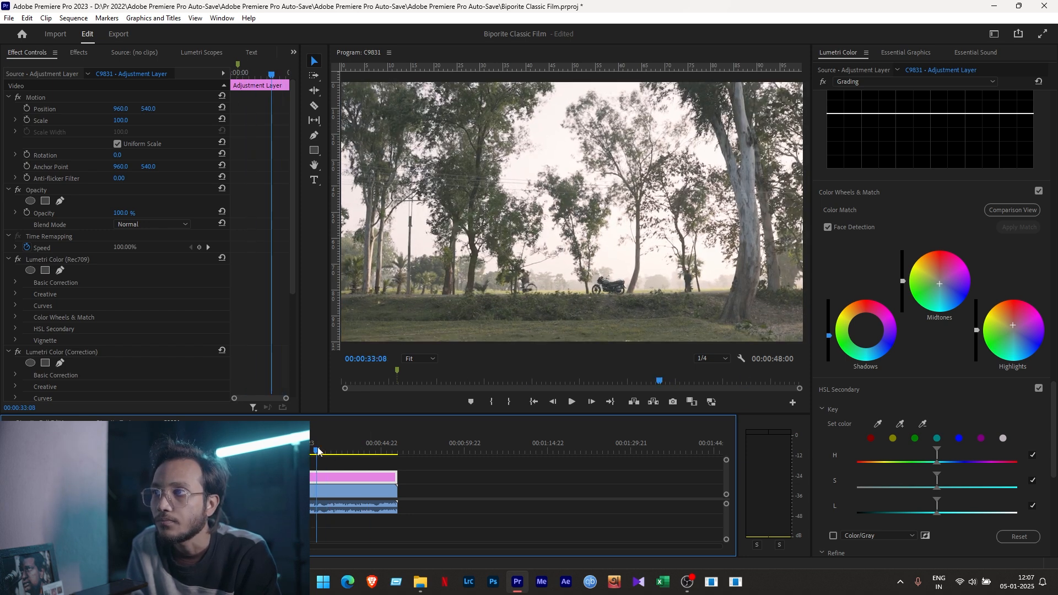
pyautogui.click(316, 452)
pyautogui.click(223, 452)
pyautogui.click(183, 452)
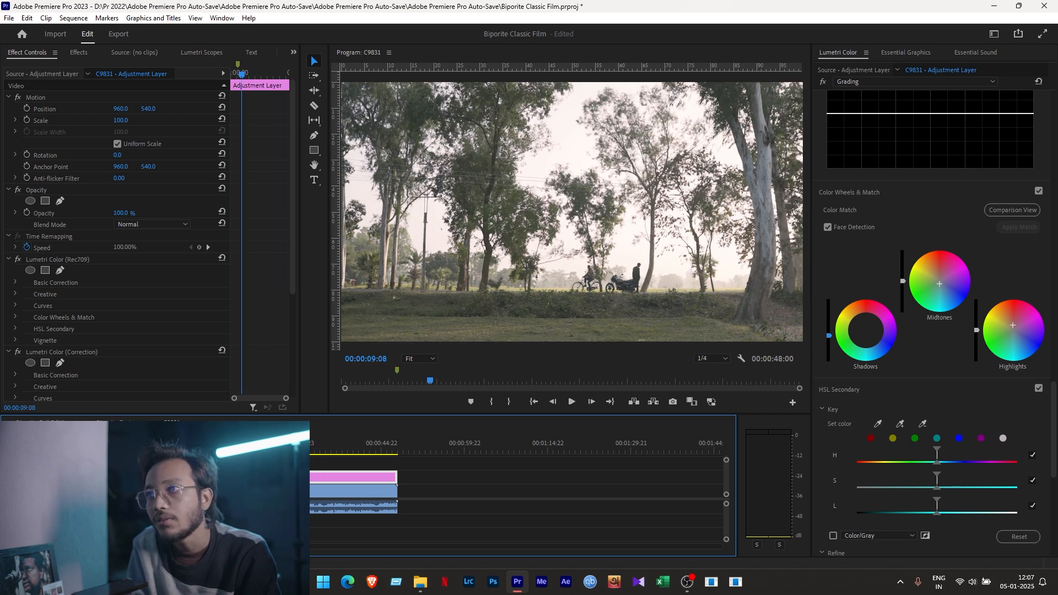
pyautogui.moveTo(183, 451); pyautogui.dragTo(186, 451)
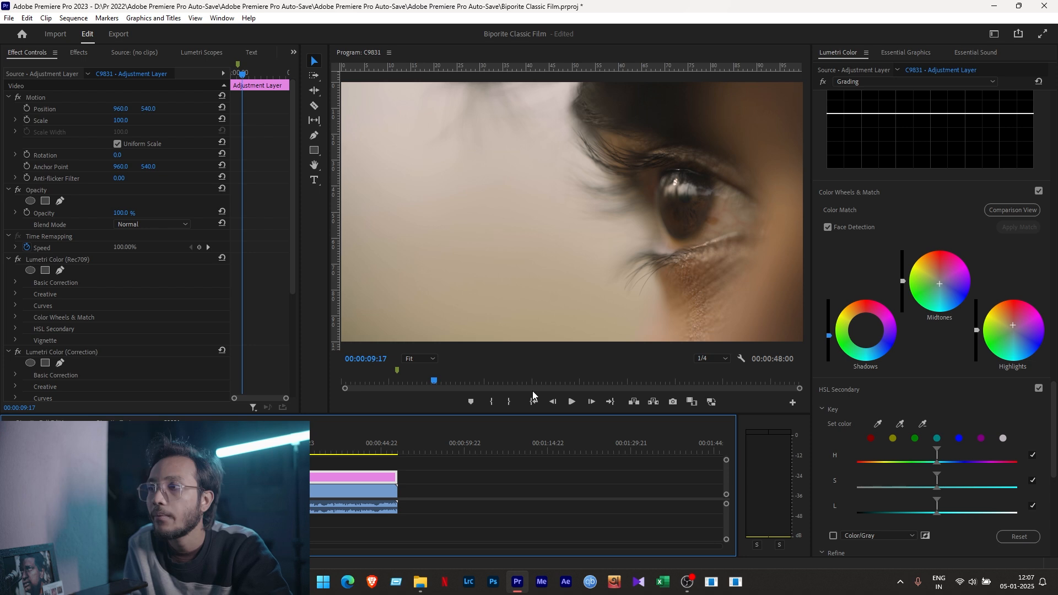
# - Add a fourth Lumetri Color effect to the adjustment layer and rename it as Grading 2
pyautogui.click(862, 81)
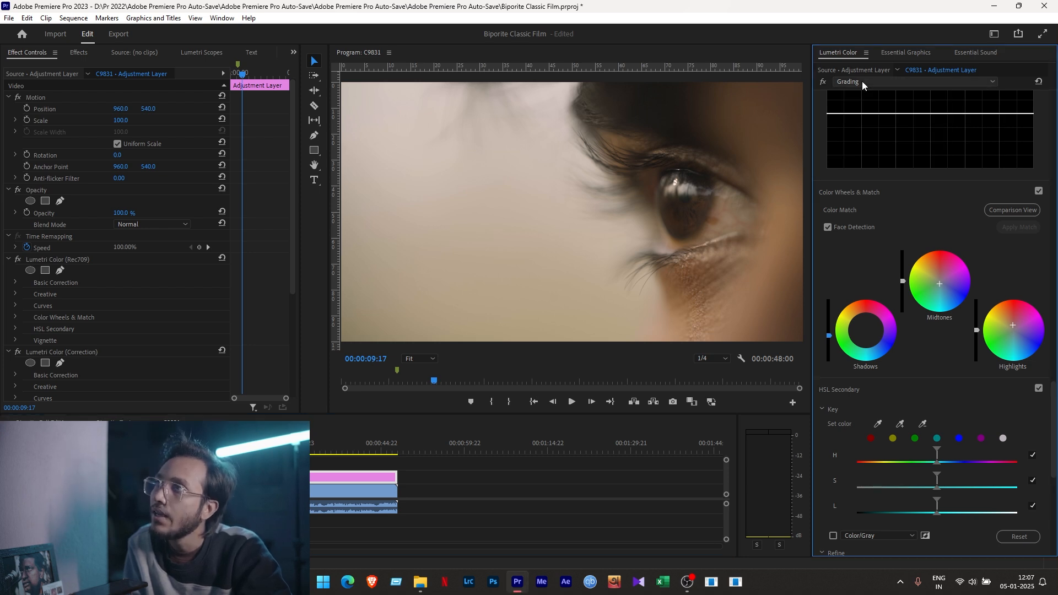
pyautogui.click(822, 82)
pyautogui.click(851, 82)
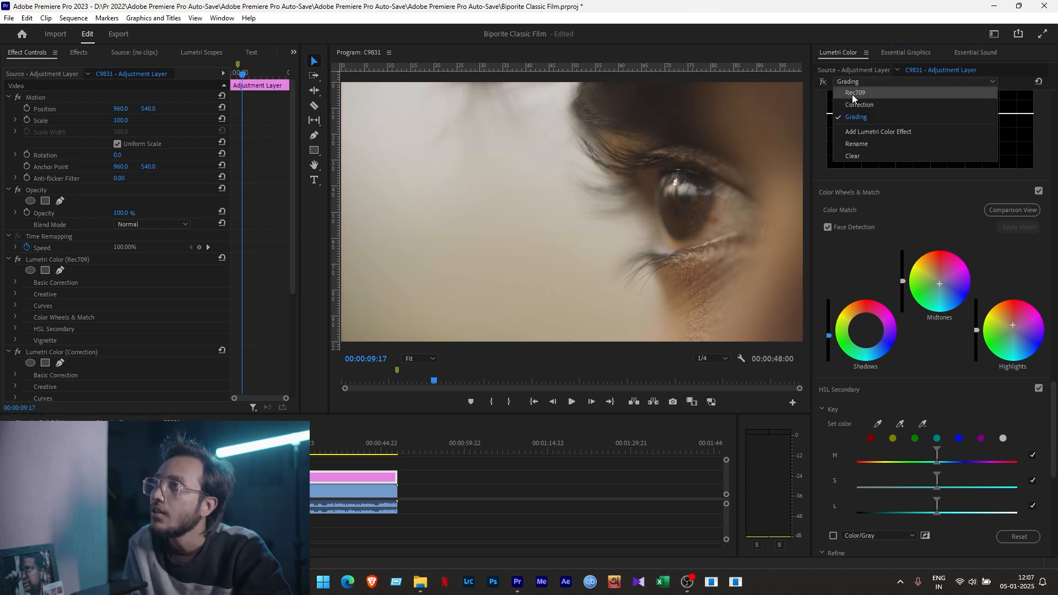
pyautogui.click(852, 131)
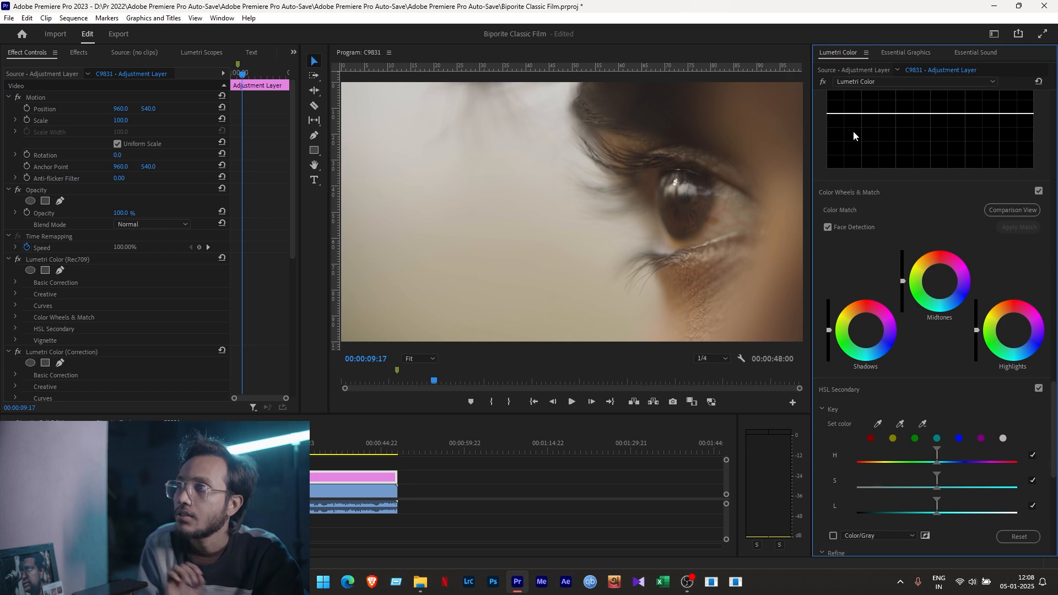
pyautogui.click(887, 82)
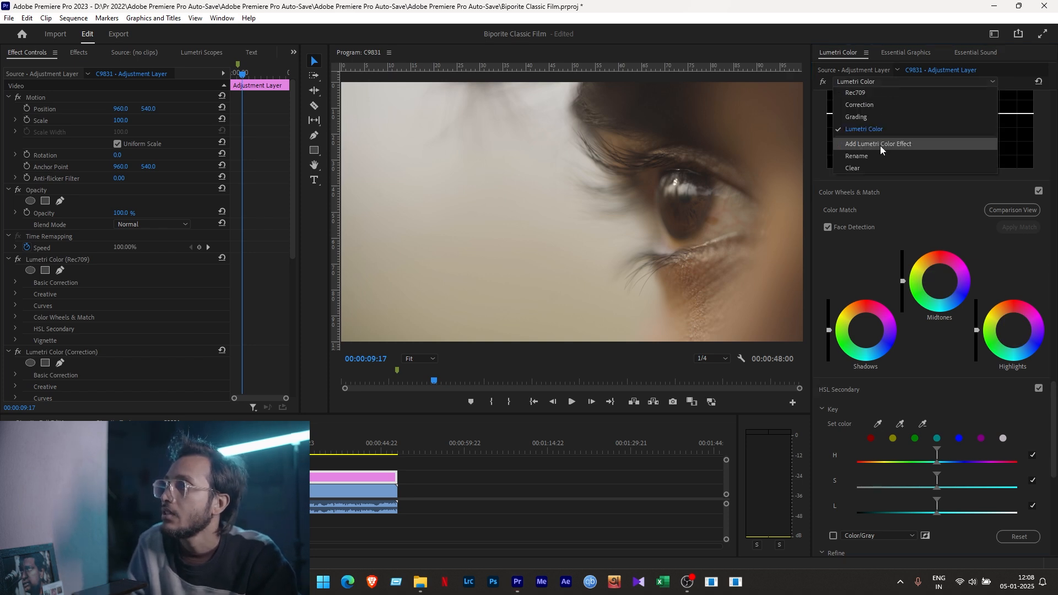
pyautogui.click(879, 157)
pyautogui.write('Gra')
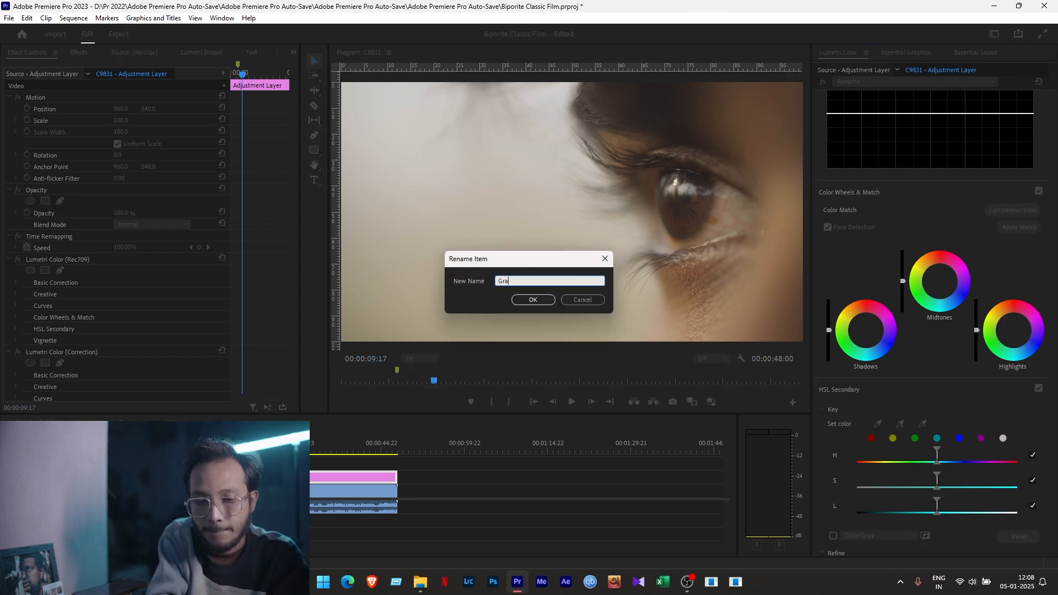
pyautogui.write('ding 2')
pyautogui.press('Return')
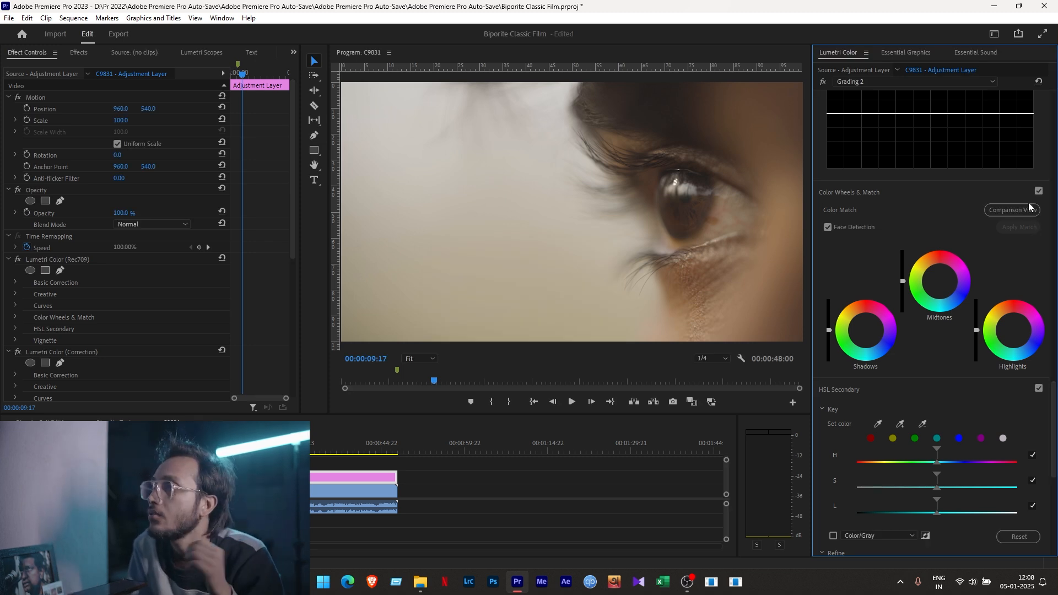
# - Look through the Grading 2 controls to the RGB Curves, play the eye close-up and park at 00:00:09:20
pyautogui.scroll(1, 1050, 411)
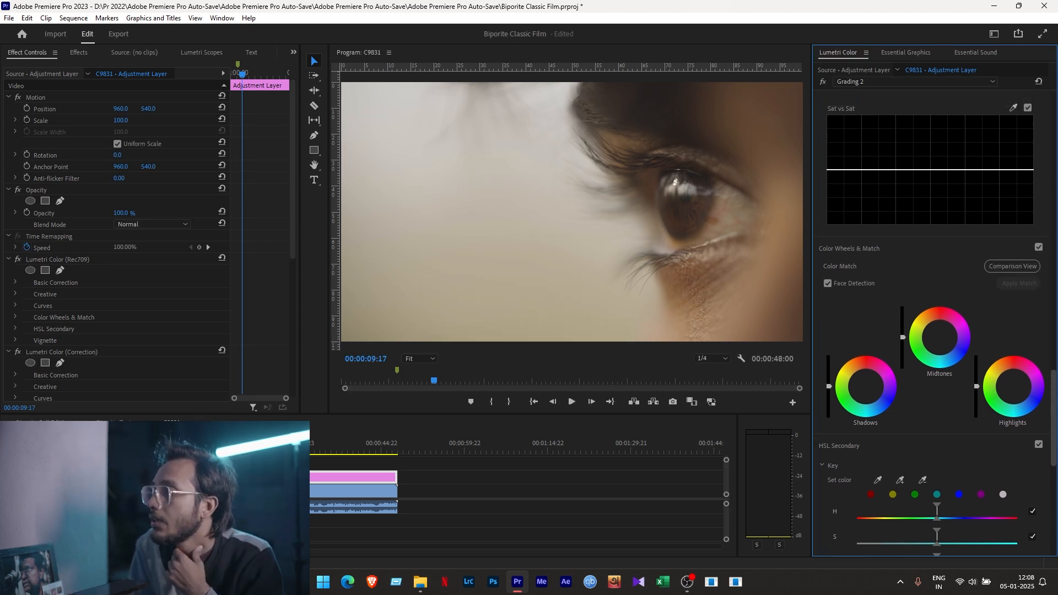
pyautogui.scroll(12, 1052, 202)
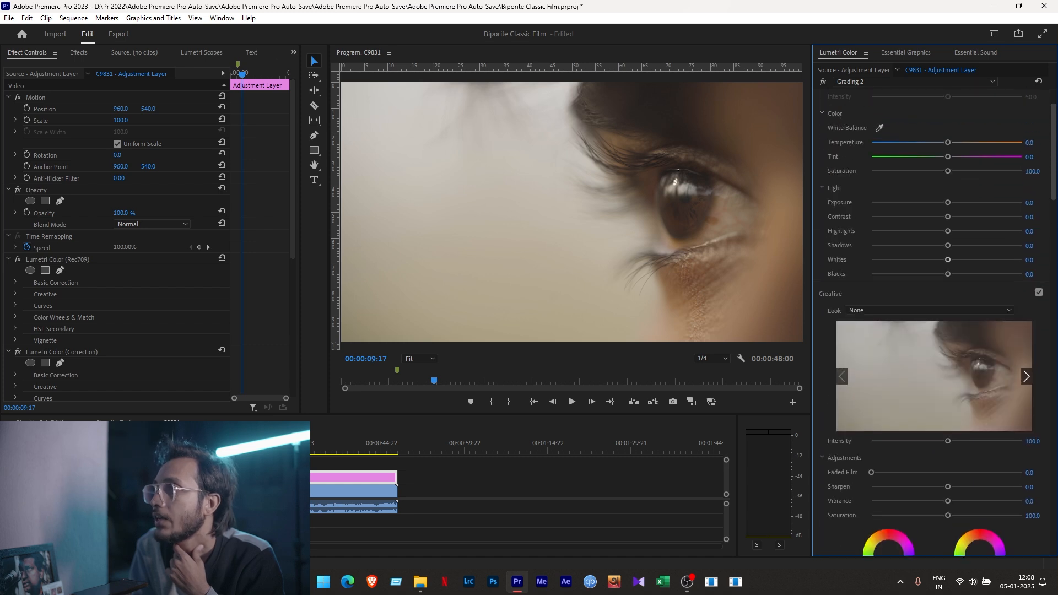
pyautogui.scroll(-10, 897, 219)
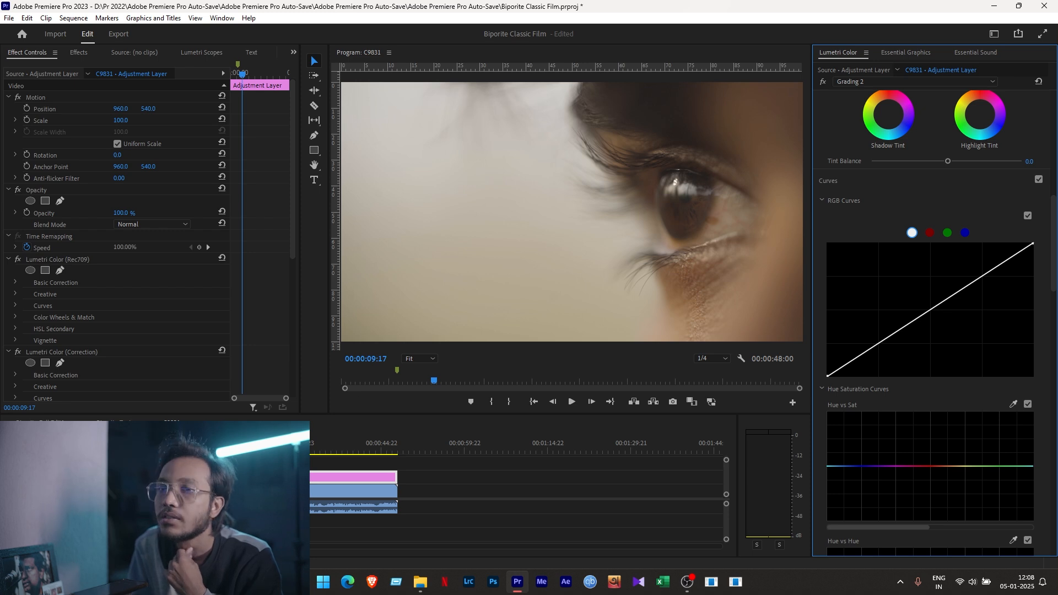
pyautogui.click(170, 446)
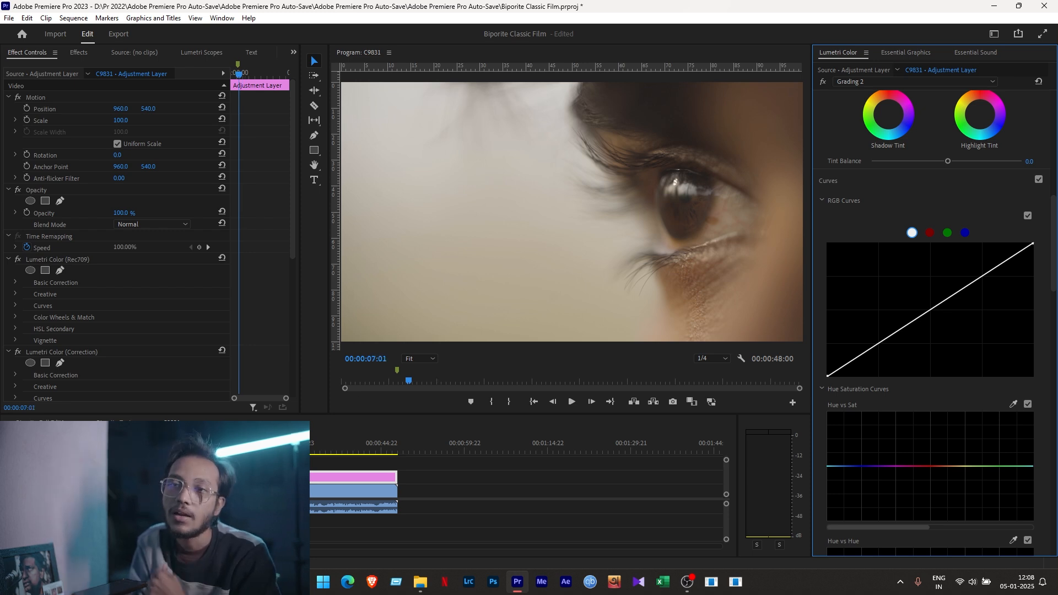
pyautogui.press('space')
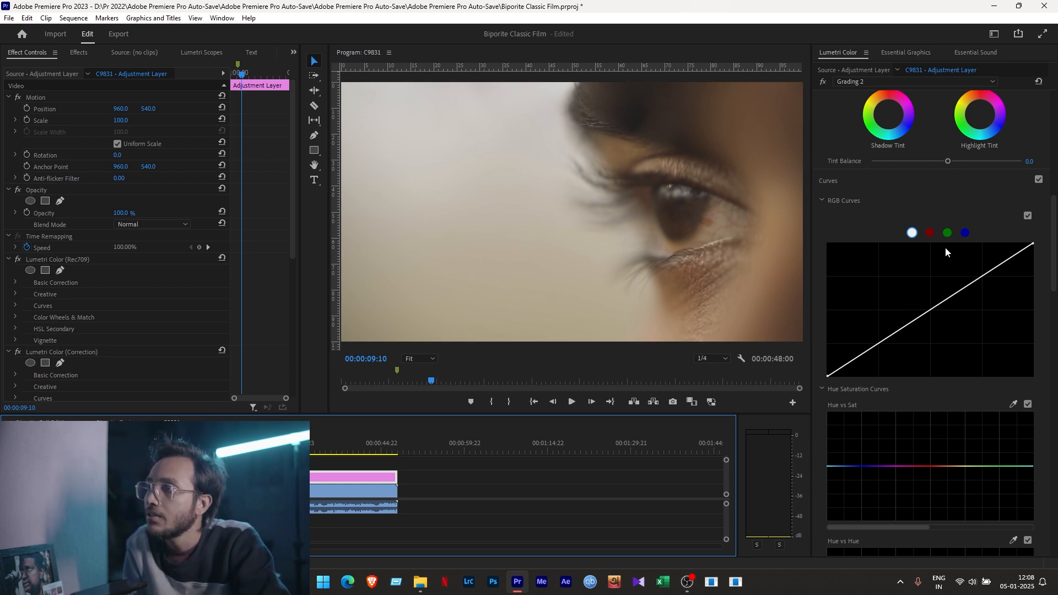
pyautogui.press('space')
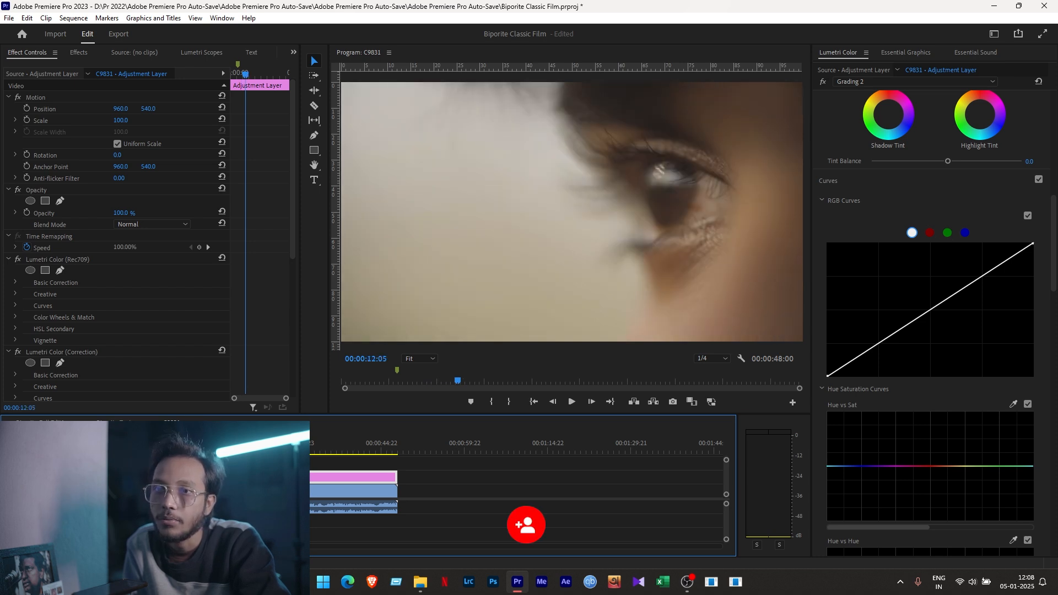
pyautogui.click(174, 447)
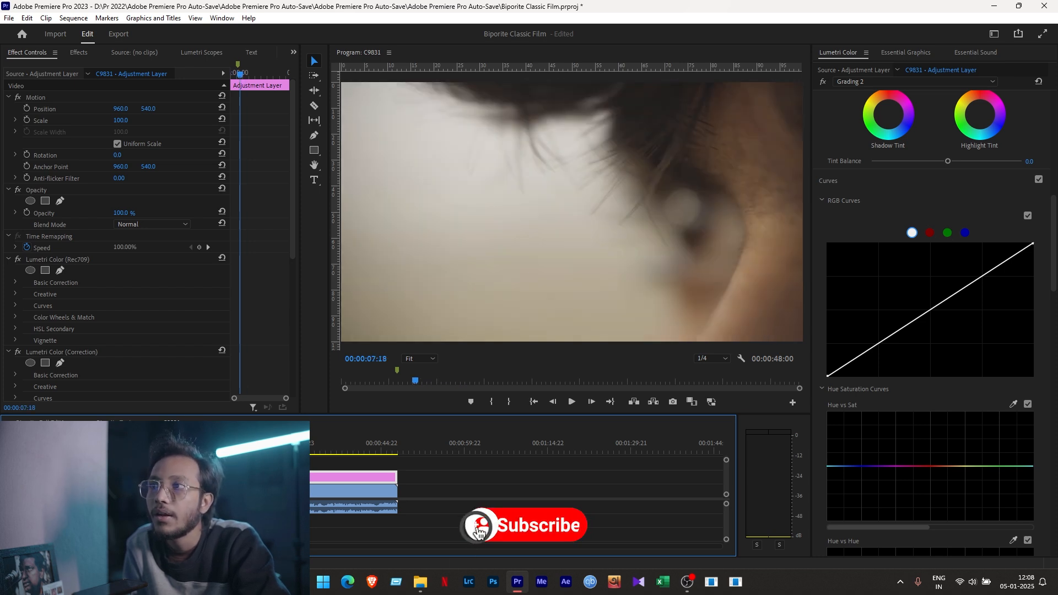
pyautogui.click(185, 447)
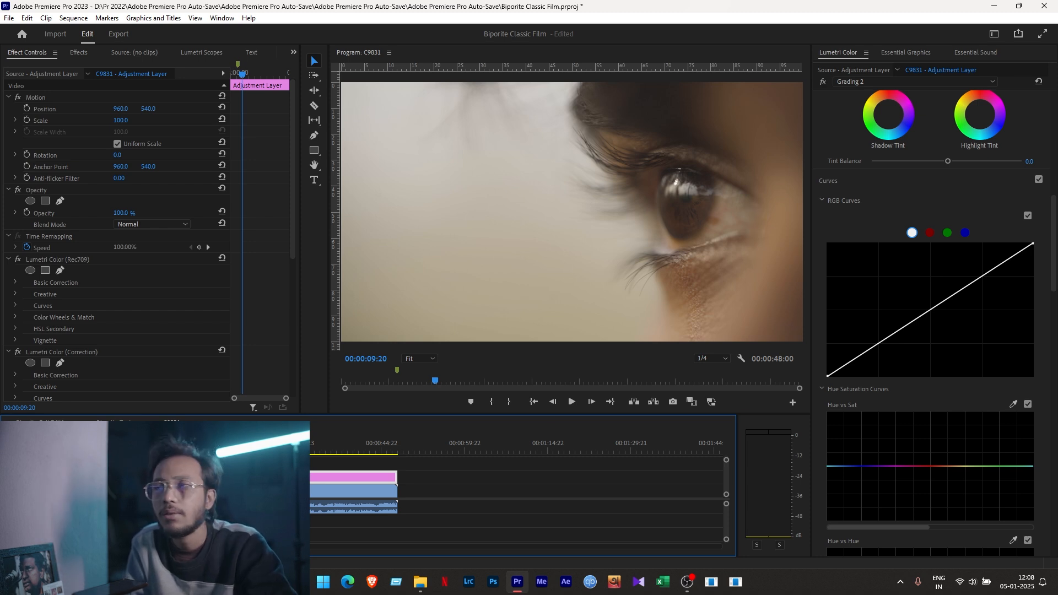
# - Try lifting the middle of the green RGB curve in the Grading 2 effect, and reset the curve
pyautogui.click(947, 233)
pyautogui.moveTo(944, 309); pyautogui.dragTo(927, 276)
pyautogui.doubleClick(927, 275)
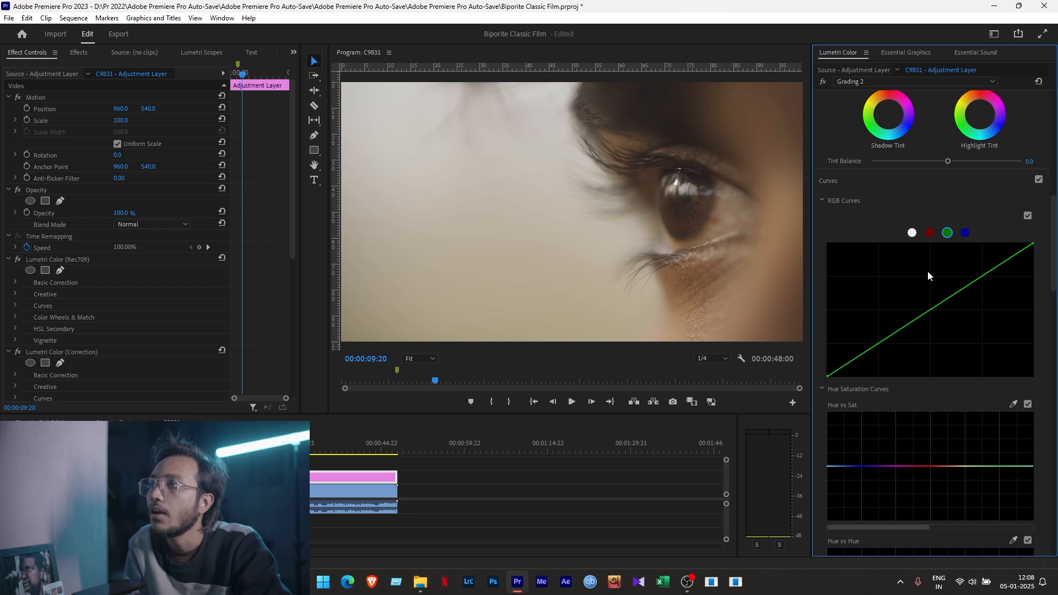
# - Try pulling down the middle of the red RGB curve, and reset the curve
pyautogui.click(930, 233)
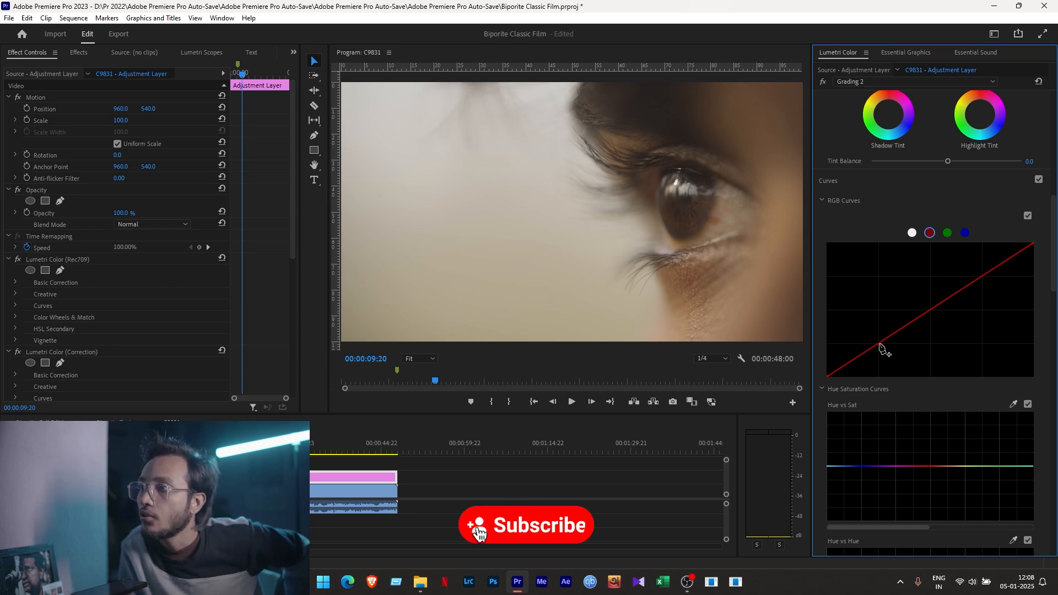
pyautogui.moveTo(936, 308); pyautogui.dragTo(939, 326)
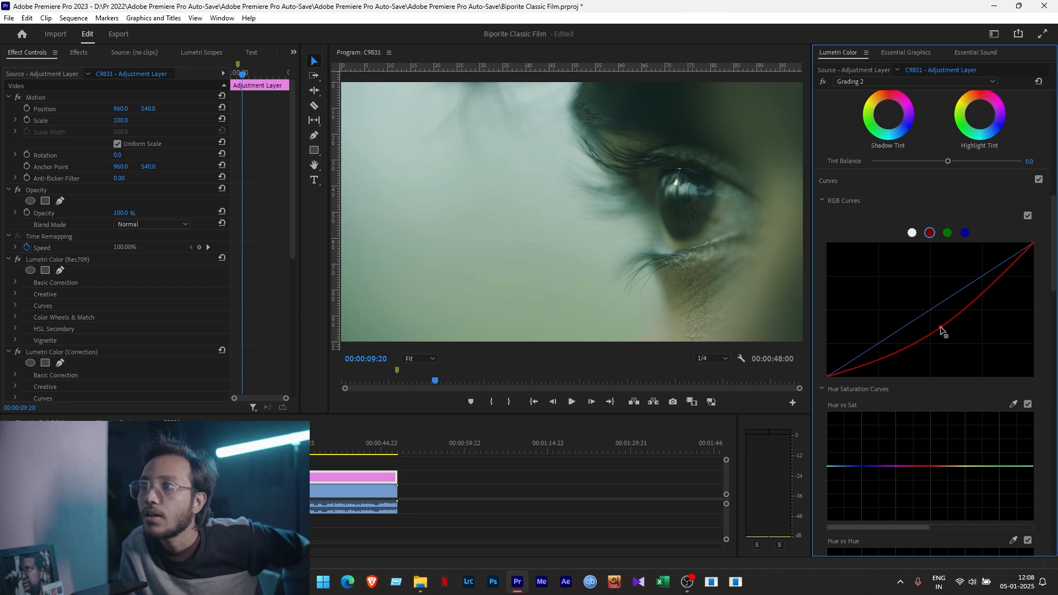
pyautogui.doubleClick(941, 329)
# - Try a red curve with shadow, midtone and highlight points and a lowered highlight point, and reset the curve
pyautogui.click(879, 343)
pyautogui.click(931, 309)
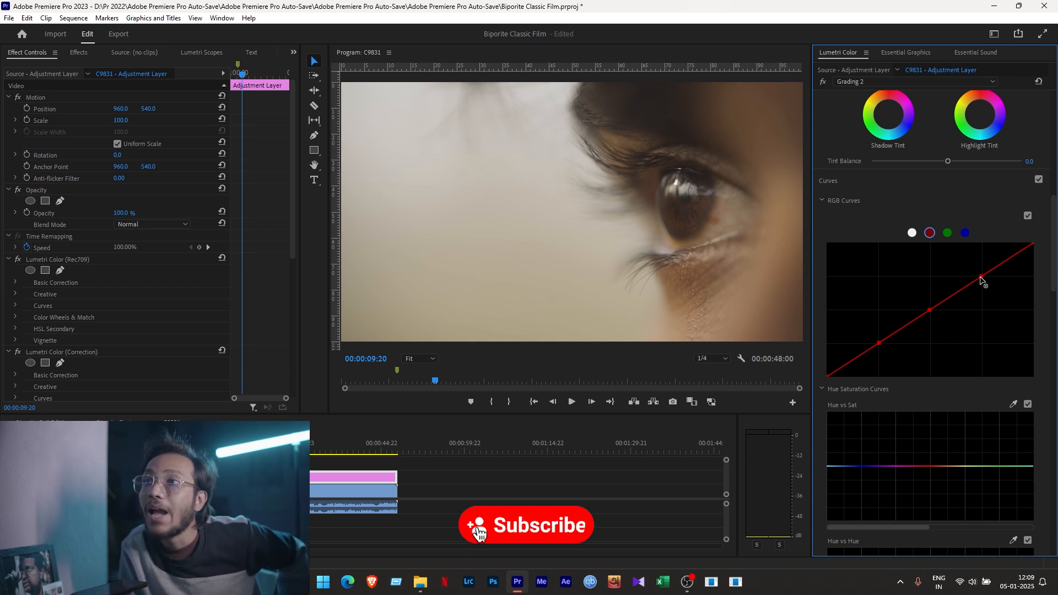
pyautogui.moveTo(980, 278); pyautogui.dragTo(989, 288)
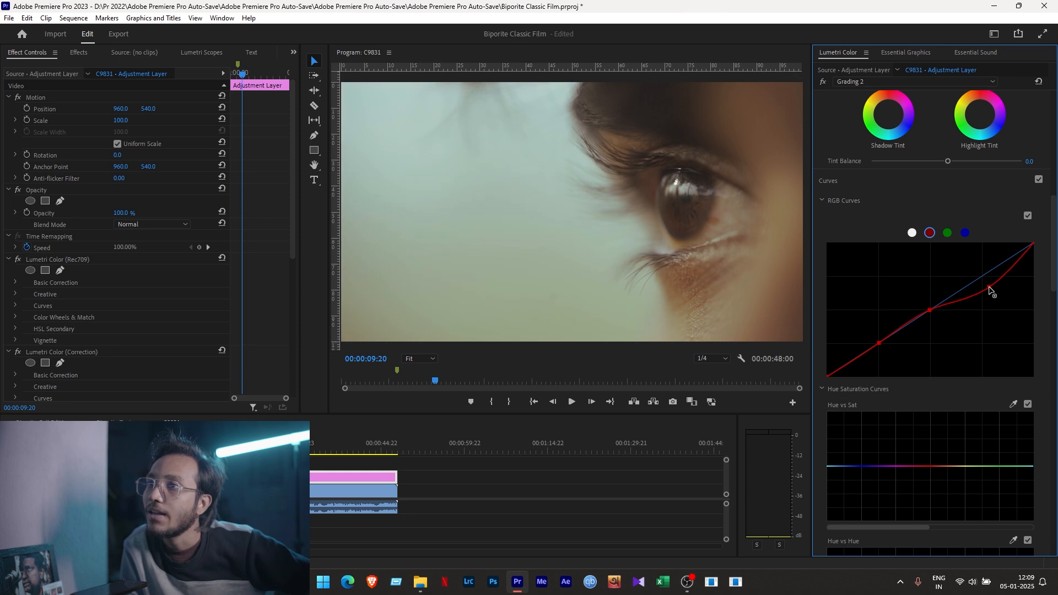
pyautogui.moveTo(989, 290); pyautogui.dragTo(987, 285)
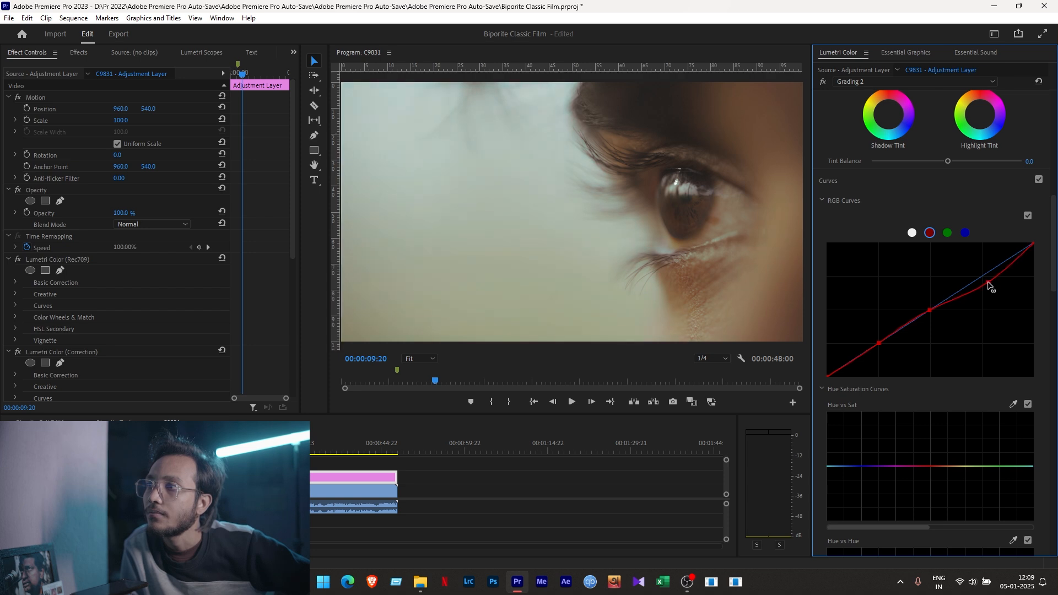
pyautogui.doubleClick(918, 314)
# - Add shadow, midtone and highlight points to the red curve, trying the shadow point lower and returning it close to the diagonal
pyautogui.click(931, 309)
pyautogui.click(981, 276)
pyautogui.moveTo(876, 344); pyautogui.dragTo(880, 354)
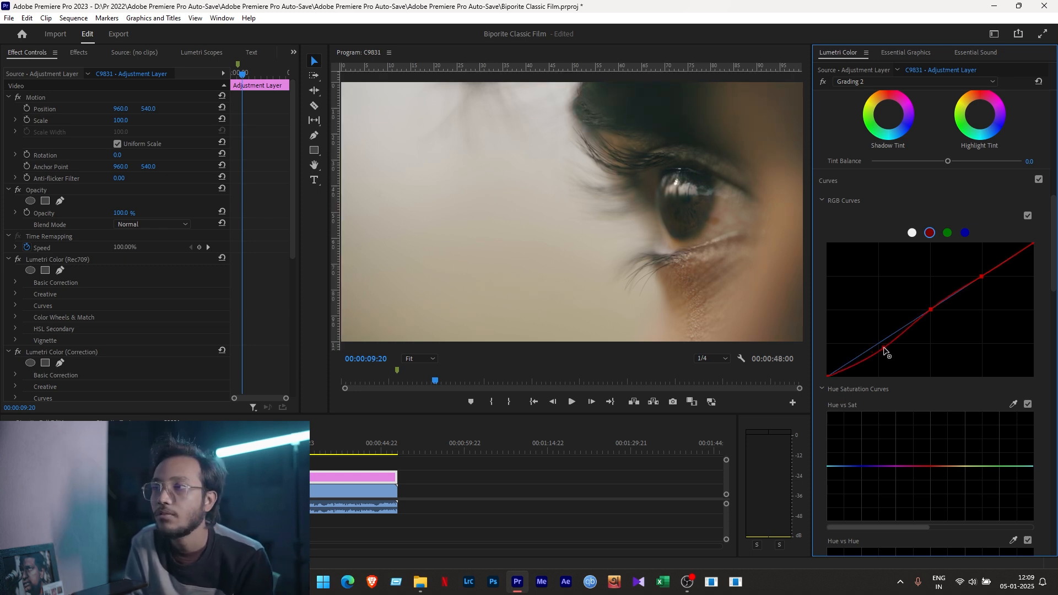
pyautogui.moveTo(883, 350); pyautogui.dragTo(880, 345)
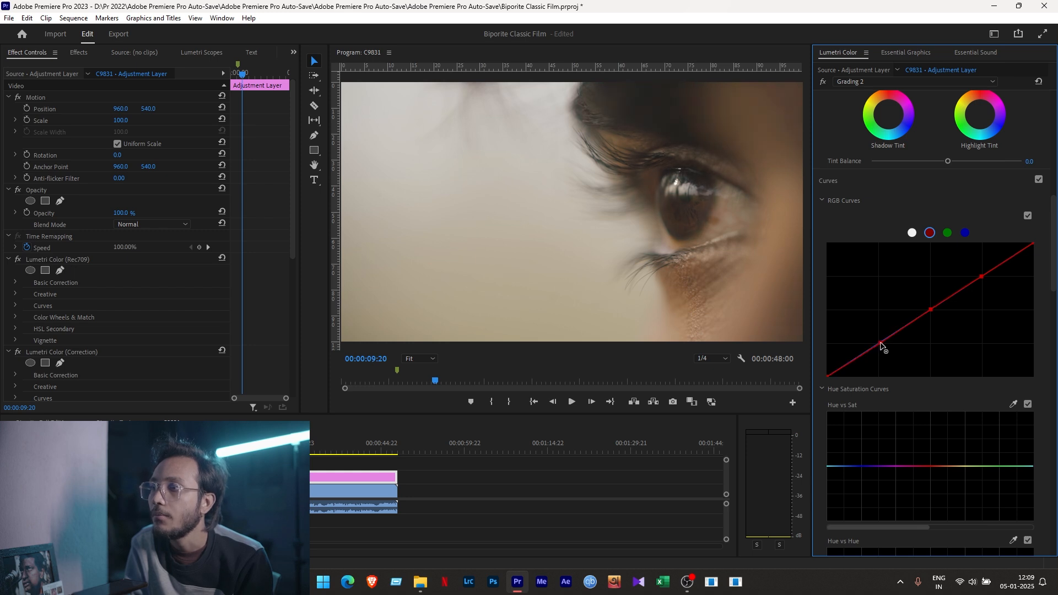
pyautogui.moveTo(932, 312); pyautogui.dragTo(931, 314)
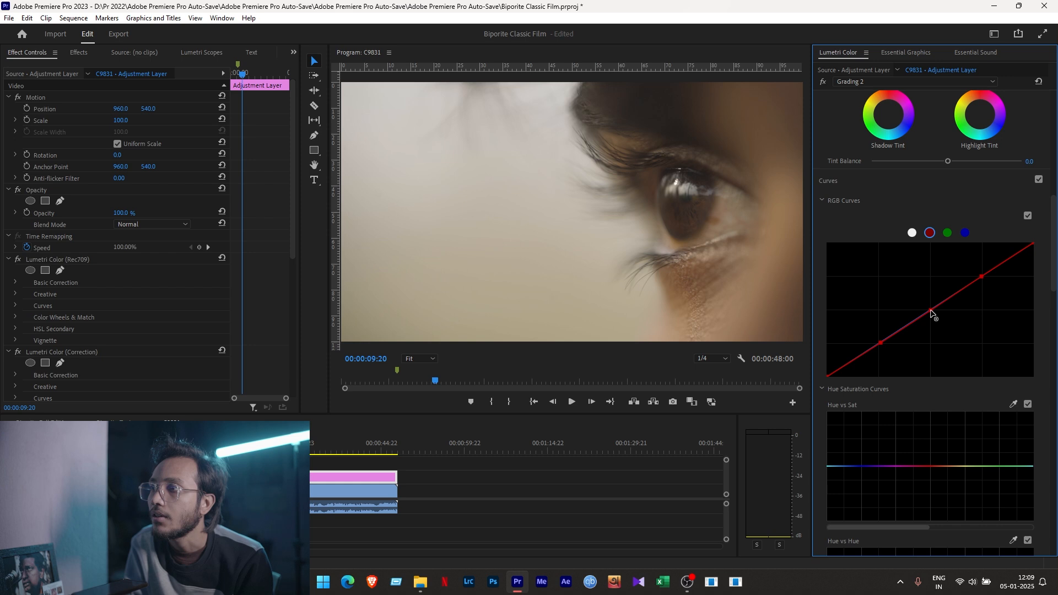
# - Pull the red curve's highlight and shadow points slightly down, judging the change on the tree shot and the eye close-up
pyautogui.click(366, 444)
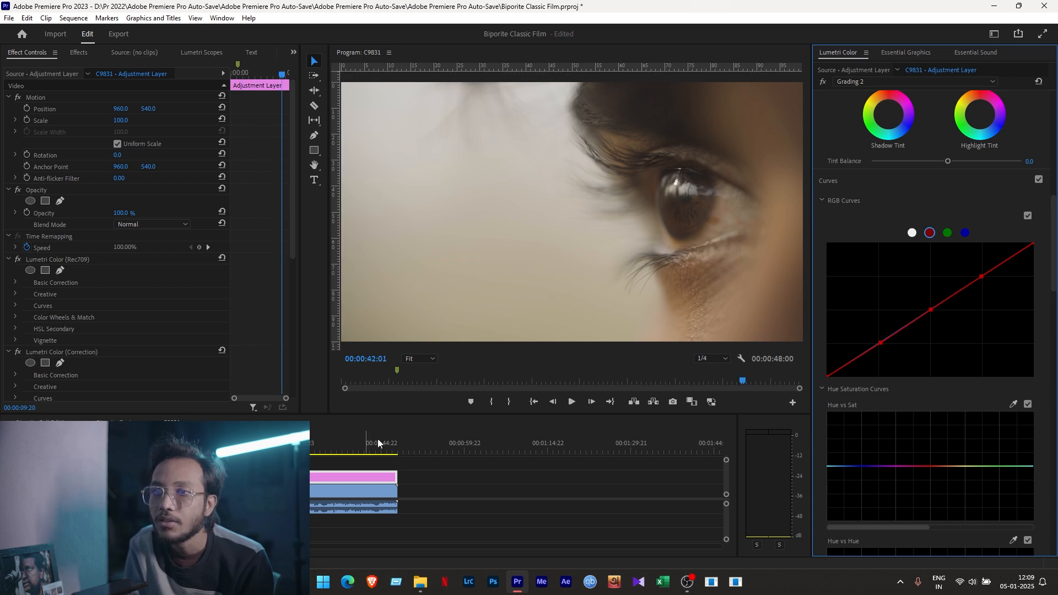
pyautogui.click(364, 444)
pyautogui.moveTo(984, 279); pyautogui.dragTo(993, 287)
pyautogui.moveTo(995, 288); pyautogui.dragTo(987, 284)
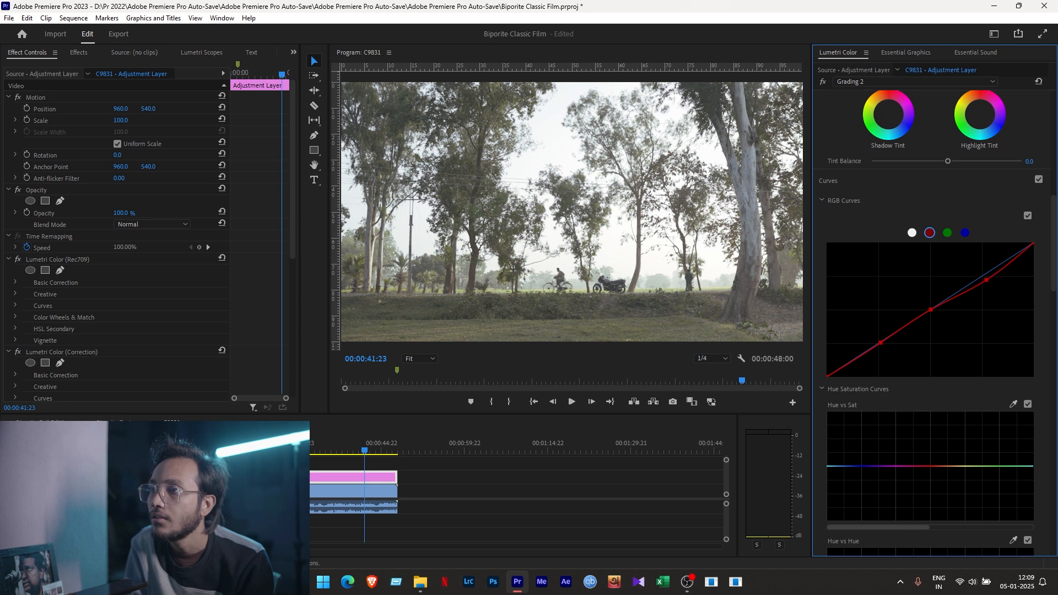
pyautogui.click(185, 444)
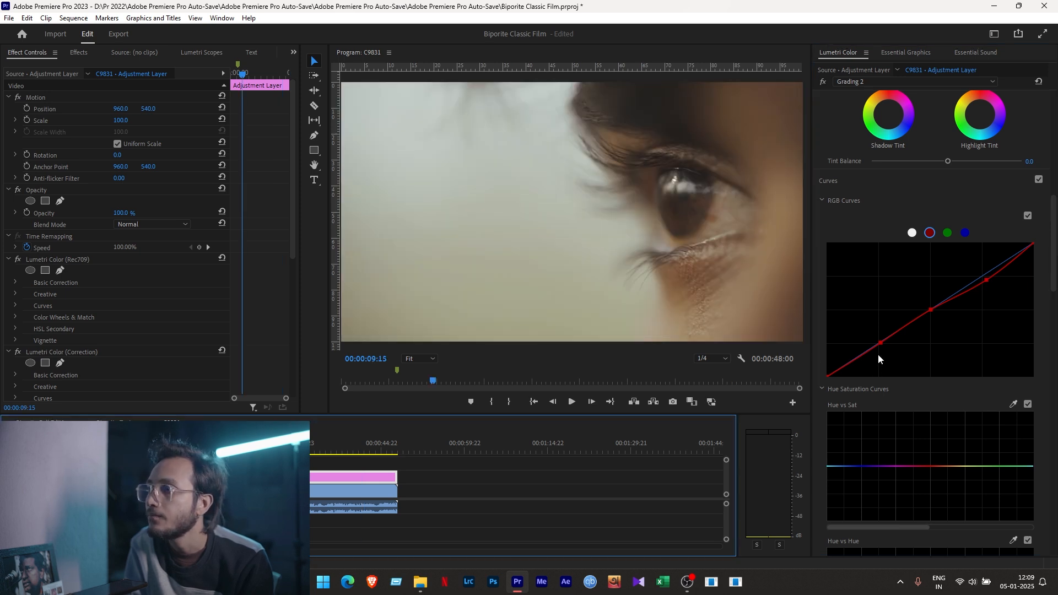
pyautogui.moveTo(880, 343); pyautogui.dragTo(881, 346)
pyautogui.click(349, 449)
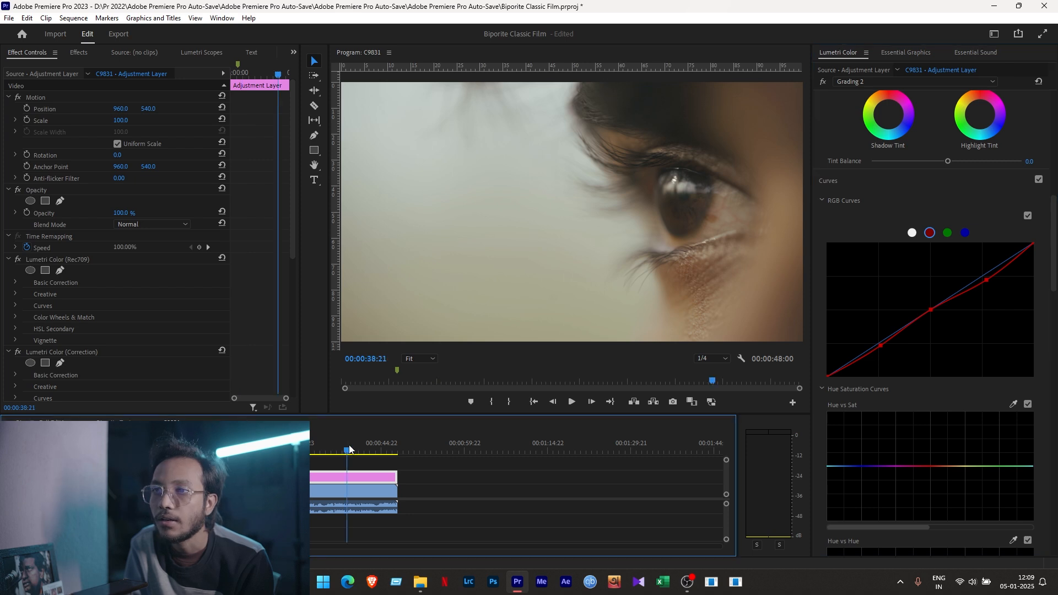
# - View the green curve, and try moving the end points of the blue curve outwards
pyautogui.click(947, 233)
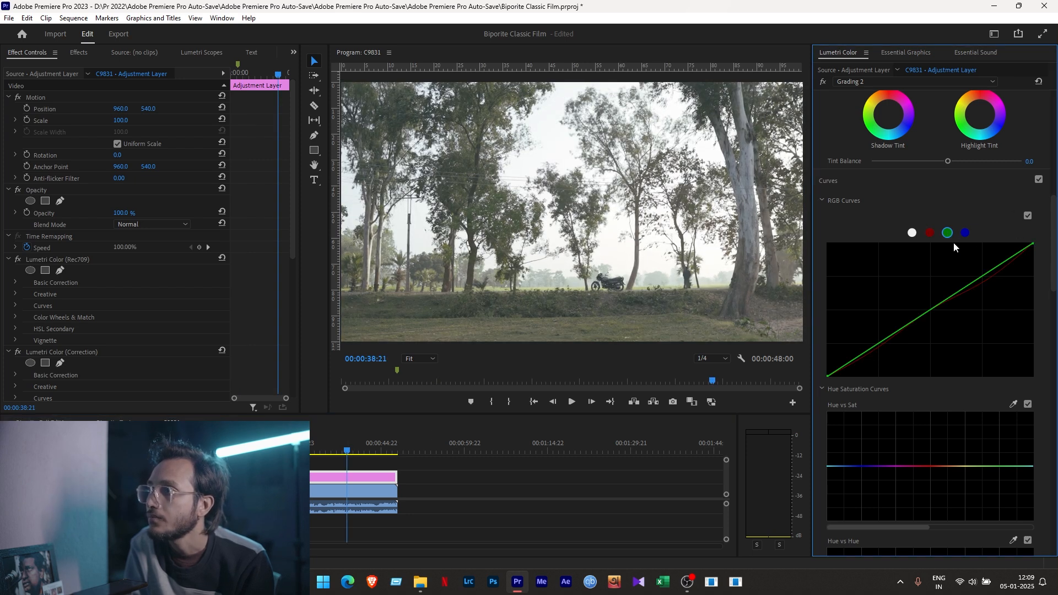
pyautogui.click(964, 233)
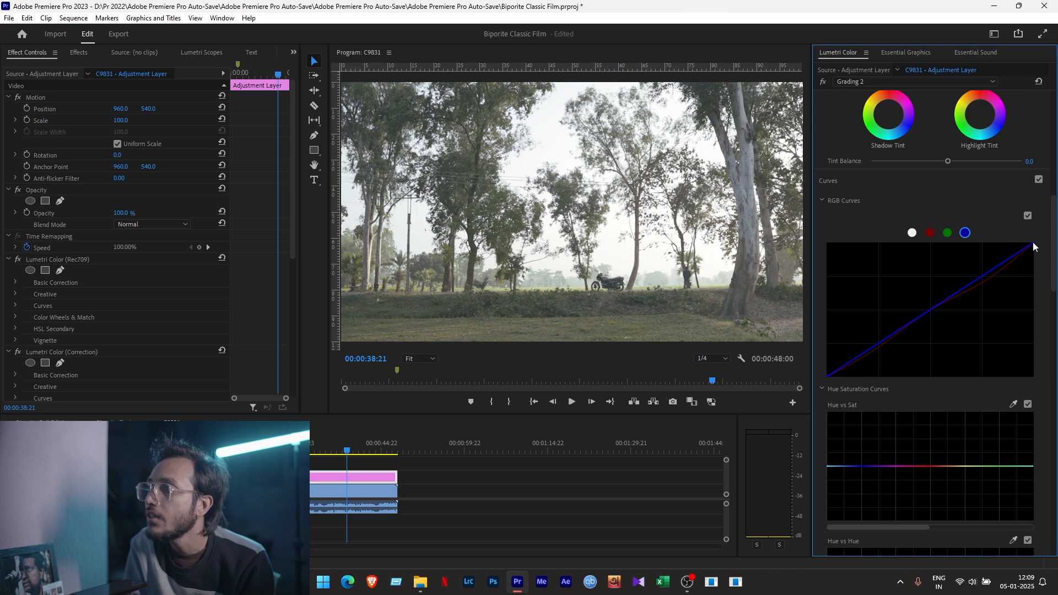
pyautogui.moveTo(1031, 245)
pyautogui.mouseDown()
pyautogui.moveTo(962, 235)
pyautogui.moveTo(1040, 242)
pyautogui.mouseUp()
pyautogui.moveTo(828, 379); pyautogui.dragTo(801, 382)
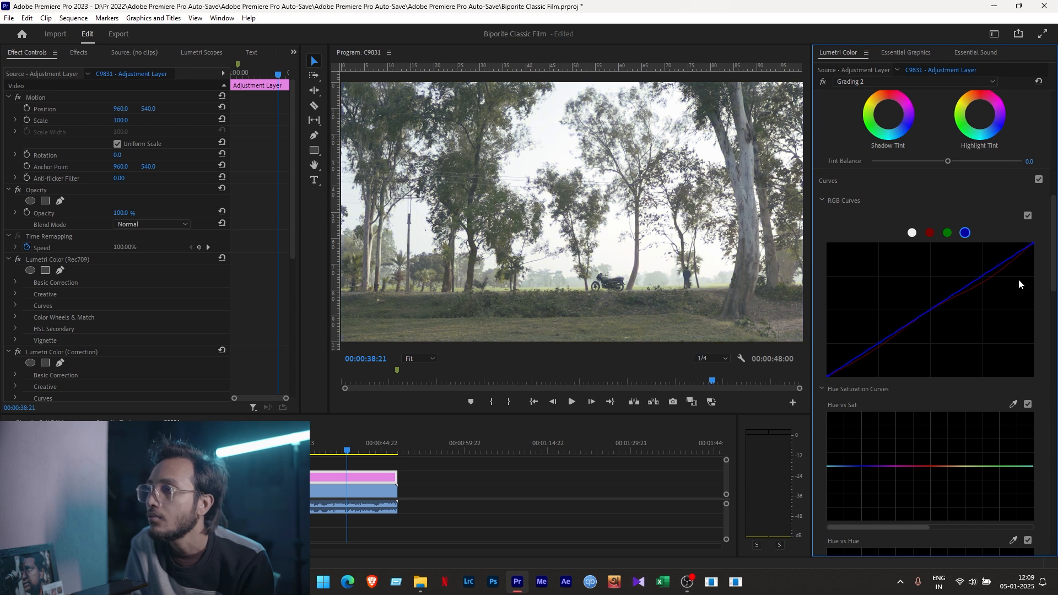
pyautogui.moveTo(1033, 248)
pyautogui.mouseDown()
pyautogui.moveTo(1038, 294)
pyautogui.moveTo(1050, 248)
pyautogui.mouseUp()
# - Lower the red curve's white end and midtone point slightly, check the eye close-up around 00:00:09:05, and save the project
pyautogui.click(931, 234)
pyautogui.moveTo(1032, 246)
pyautogui.mouseDown()
pyautogui.moveTo(1032, 280)
pyautogui.moveTo(1039, 257)
pyautogui.mouseUp()
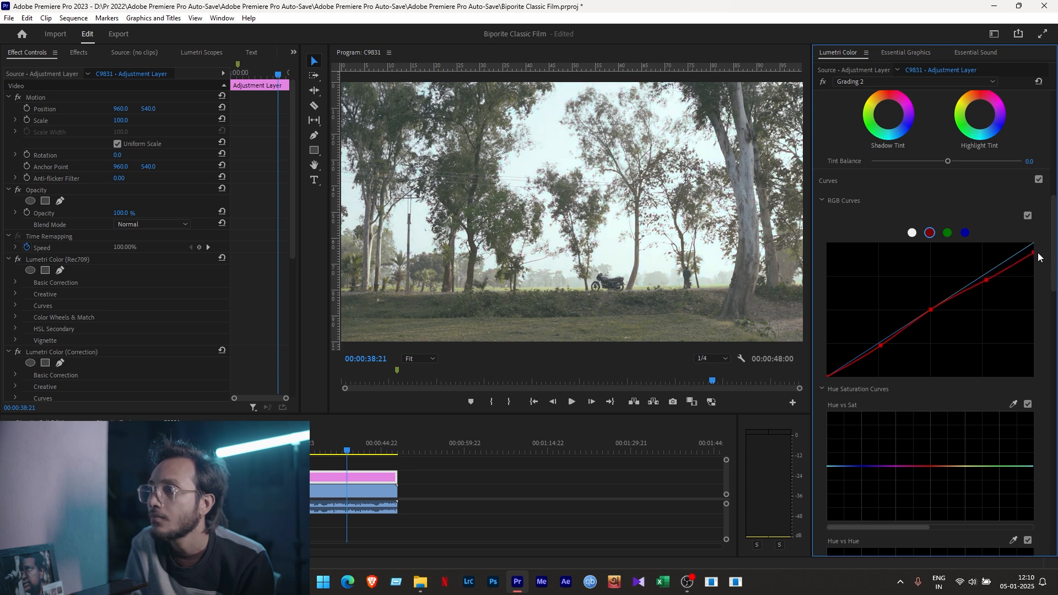
pyautogui.moveTo(931, 311); pyautogui.dragTo(933, 317)
pyautogui.click(192, 450)
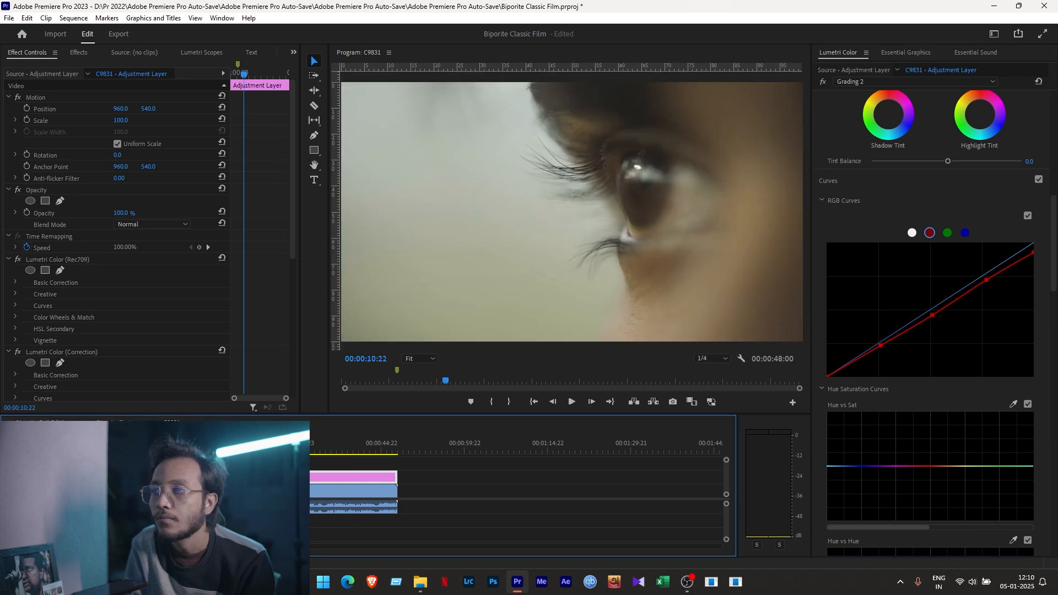
pyautogui.moveTo(193, 450); pyautogui.dragTo(183, 450)
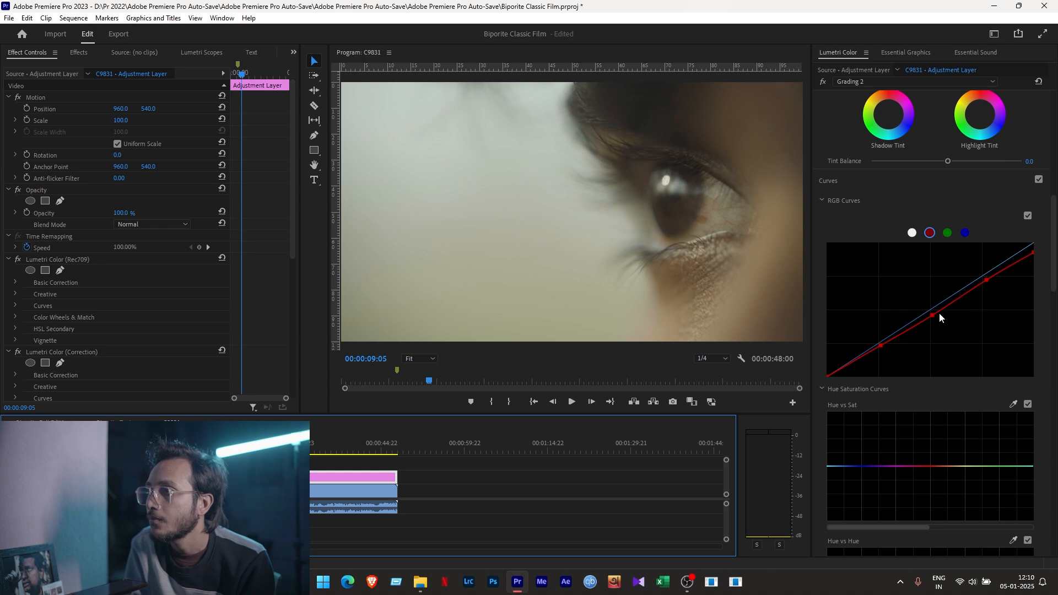
pyautogui.hotkey('ctrl', 's')
# - Add shadow, midtone and highlight points to the white master RGB curve and pull the shadow point slightly down
pyautogui.click(911, 233)
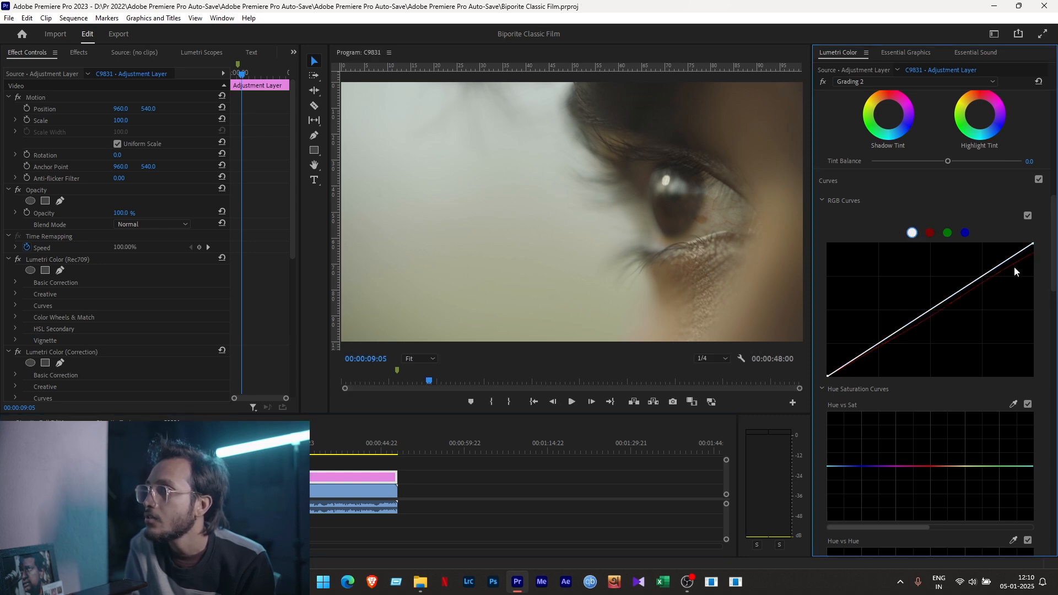
pyautogui.click(878, 343)
pyautogui.click(930, 310)
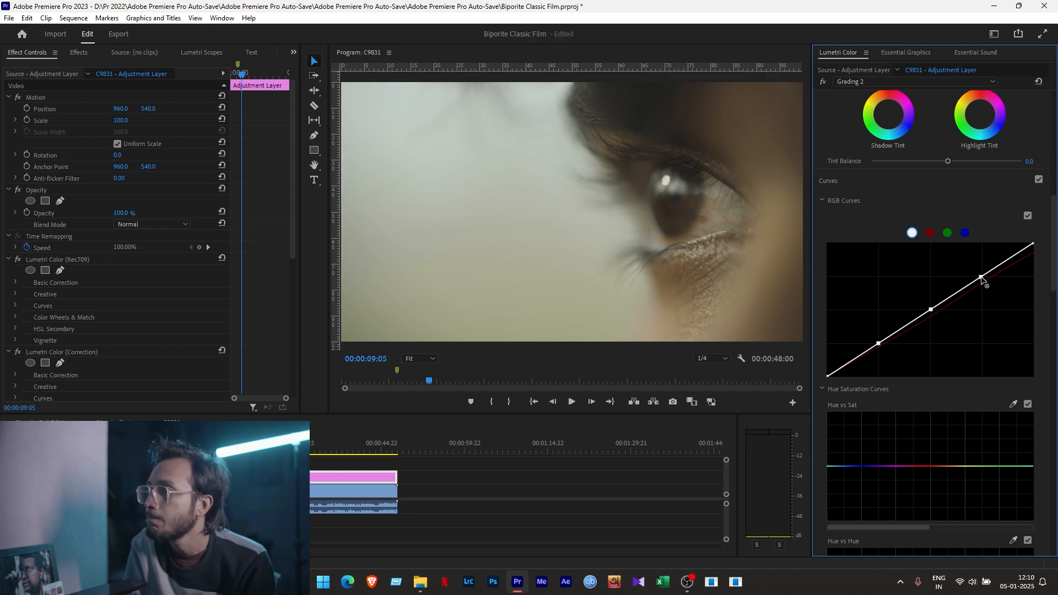
pyautogui.moveTo(879, 344); pyautogui.dragTo(879, 348)
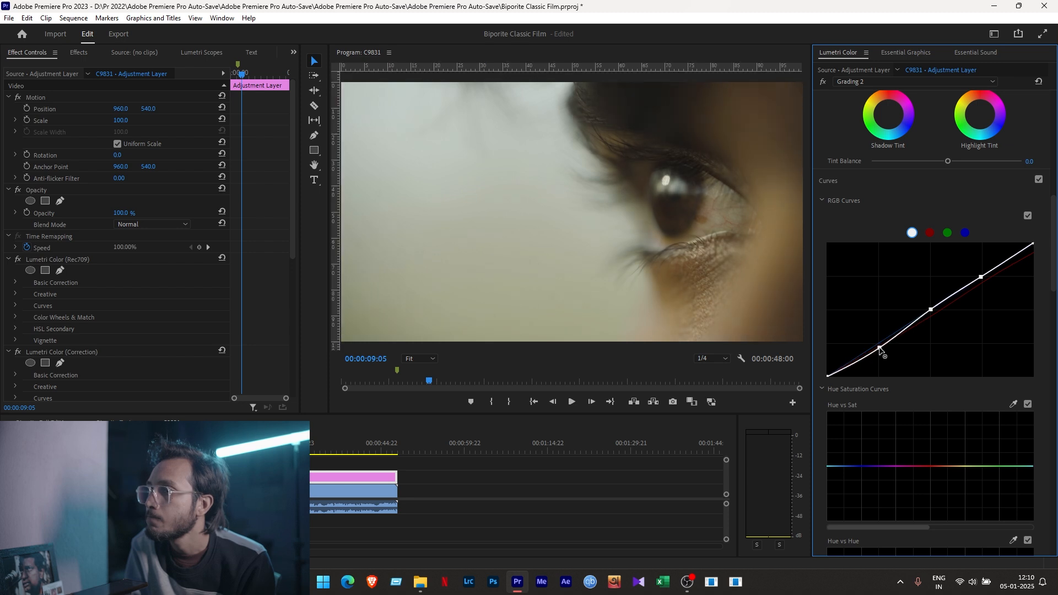
# - Lower the red curve's shadow point a little more, compare the tree shot with the eye close-up, and park at 00:00:10:03
pyautogui.click(929, 232)
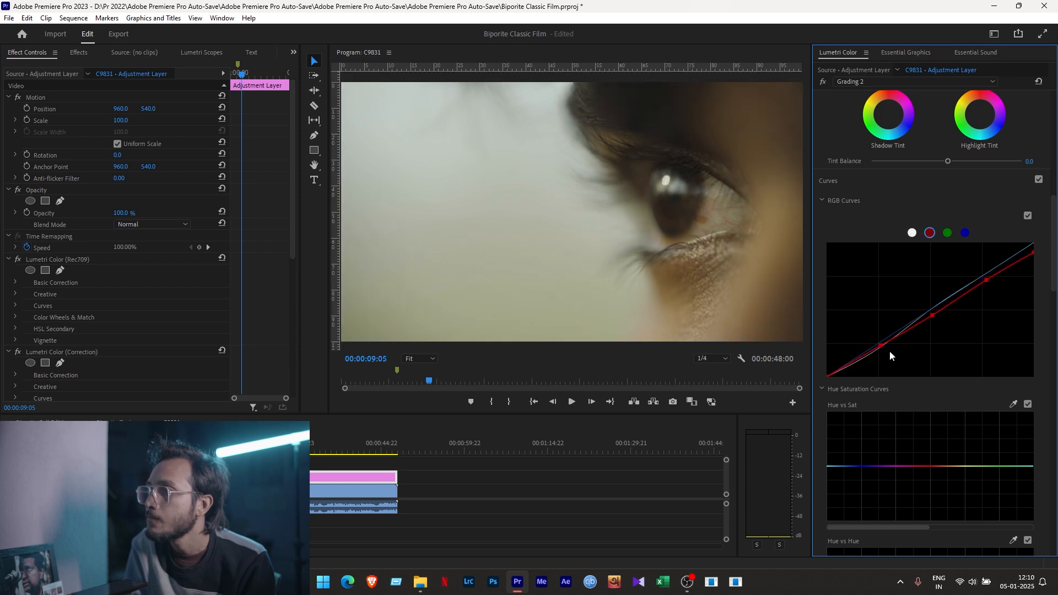
pyautogui.moveTo(879, 348); pyautogui.dragTo(882, 351)
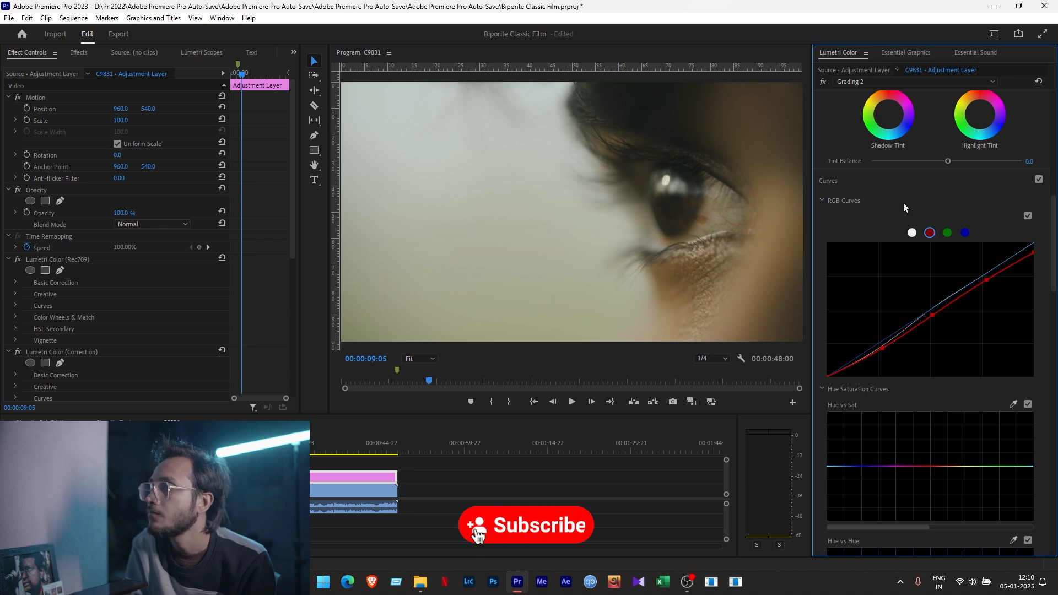
pyautogui.click(351, 449)
pyautogui.moveTo(192, 448); pyautogui.dragTo(189, 448)
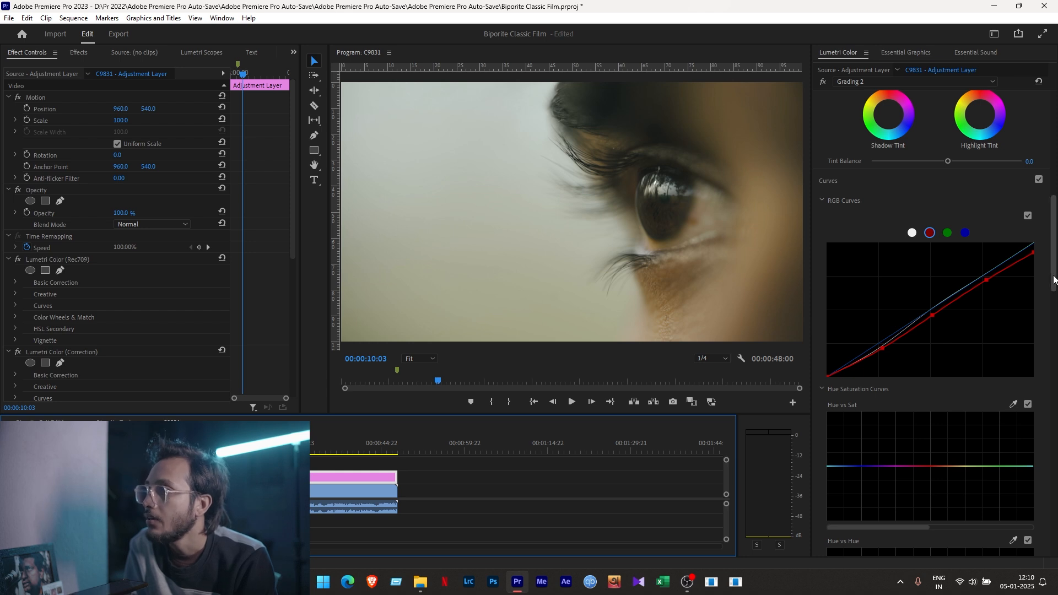
# - Darken the Highlights in Color Wheels & Match slightly, refining the amount against several tree frames and the eye close-up
pyautogui.moveTo(1050, 279); pyautogui.dragTo(1054, 466)
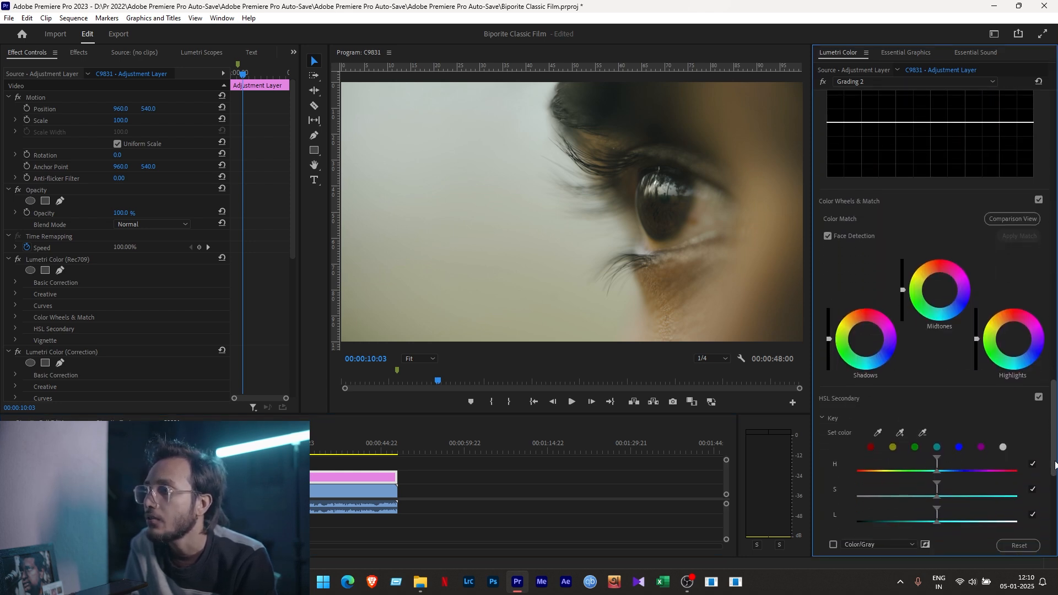
pyautogui.moveTo(976, 340); pyautogui.dragTo(976, 359)
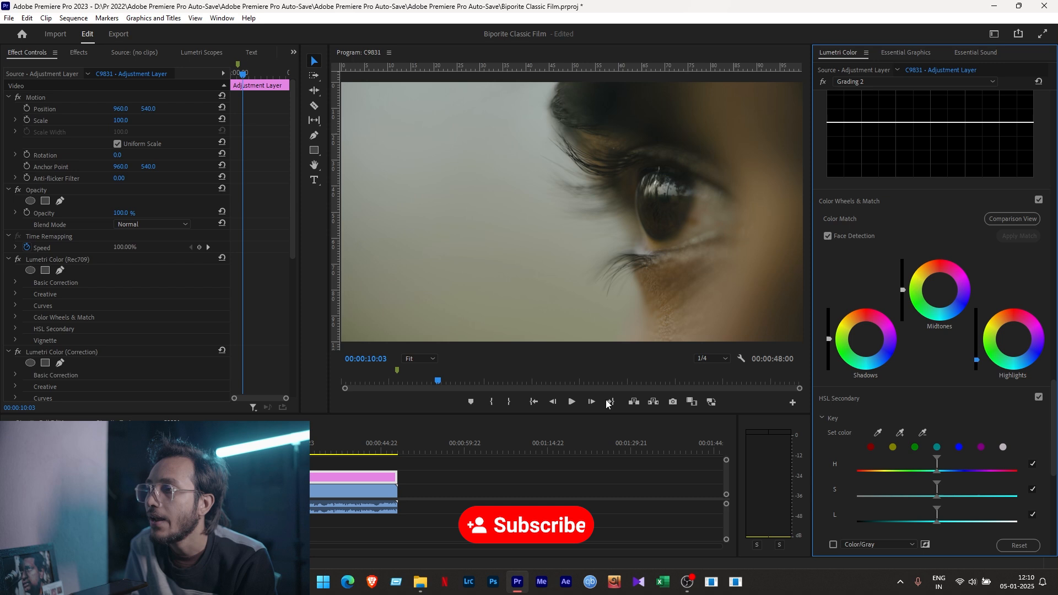
pyautogui.click(364, 442)
pyautogui.click(203, 443)
pyautogui.click(314, 443)
pyautogui.moveTo(976, 361); pyautogui.dragTo(976, 357)
pyautogui.click(303, 442)
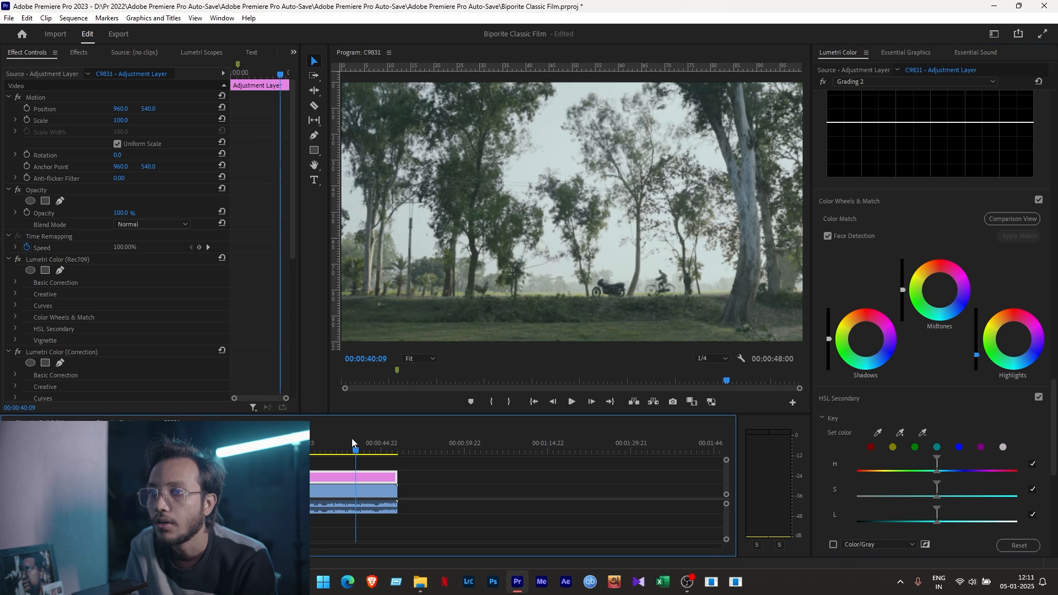
pyautogui.moveTo(976, 354); pyautogui.dragTo(976, 353)
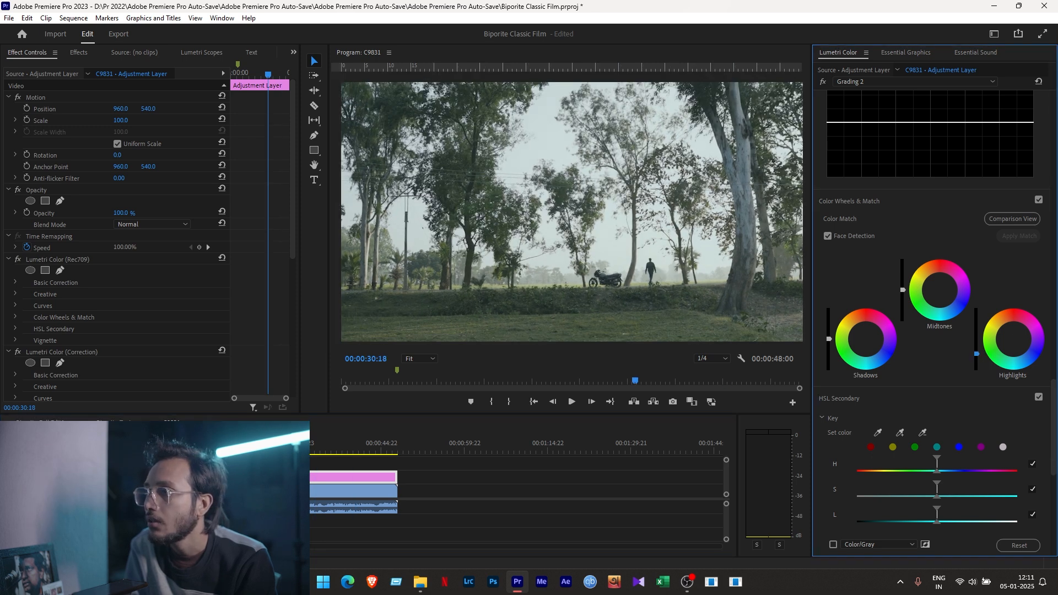
pyautogui.click(268, 442)
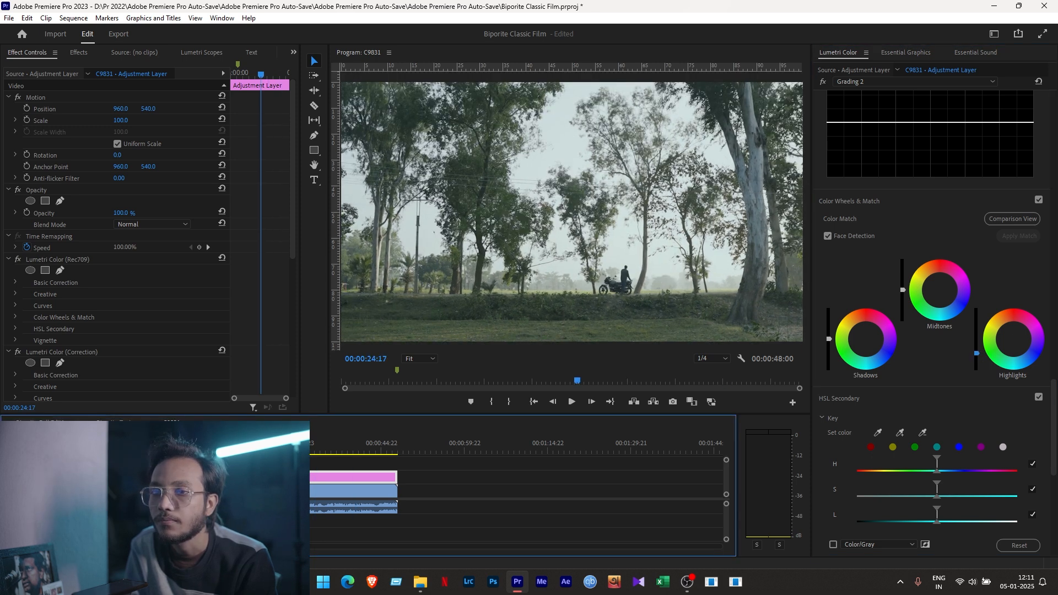
pyautogui.click(189, 443)
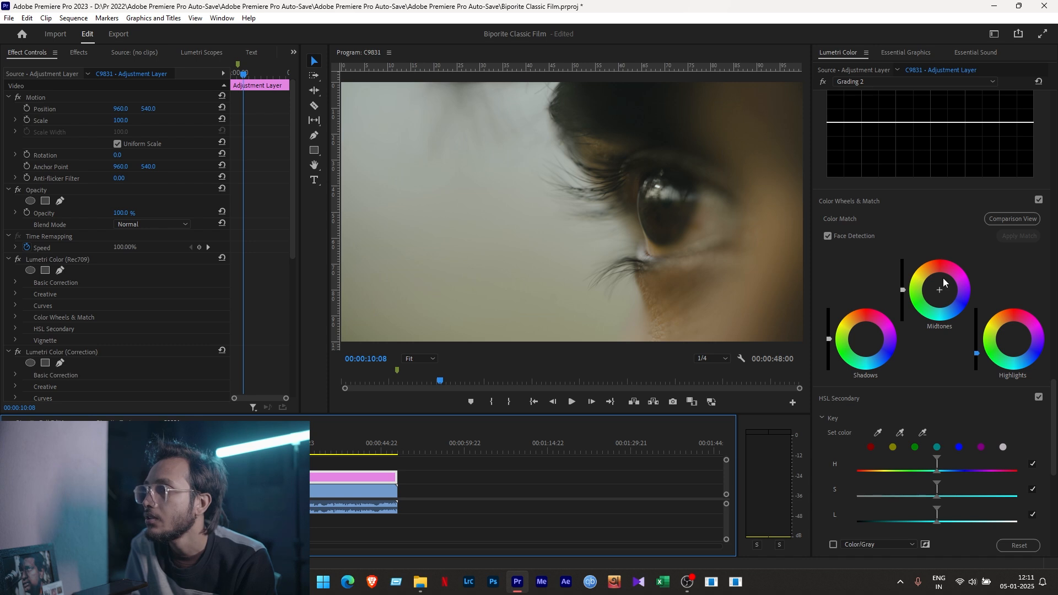
# - Pull the darkest and brightest ends of the Luma vs Sat curve to the bottom, with anchor points just inside each end
pyautogui.moveTo(1054, 397)
pyautogui.mouseDown()
pyautogui.moveTo(1053, 371)
pyautogui.moveTo(1054, 410)
pyautogui.moveTo(1055, 391)
pyautogui.mouseUp()
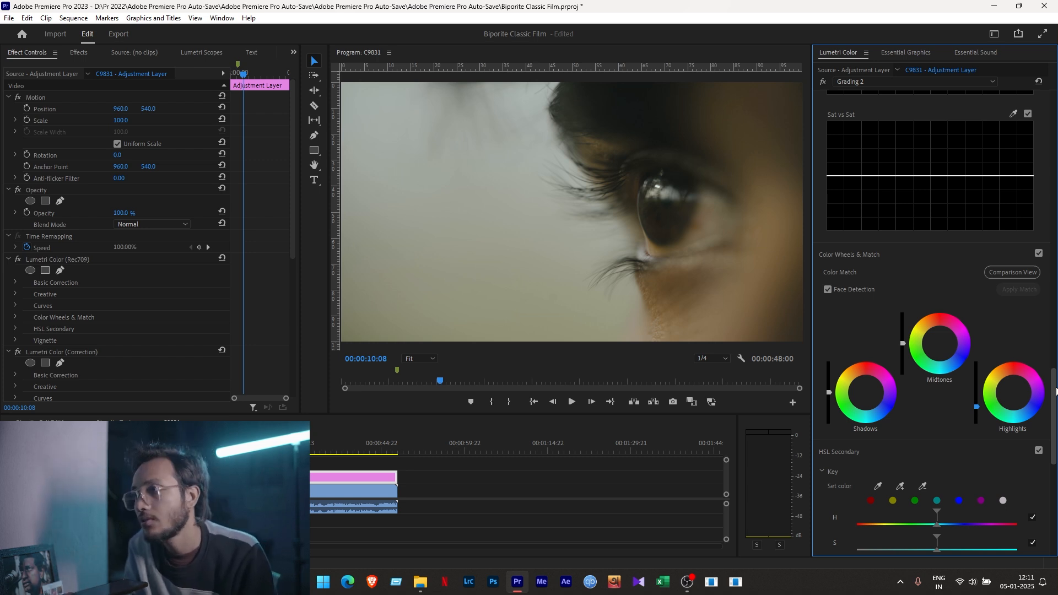
pyautogui.moveTo(1054, 390); pyautogui.dragTo(1055, 327)
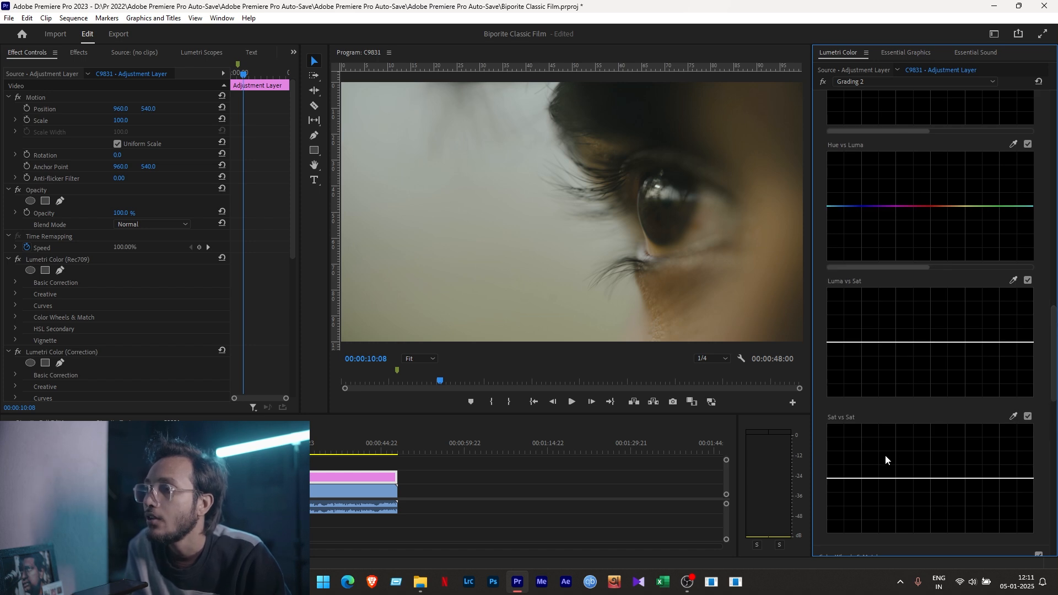
pyautogui.scroll(1, 885, 454)
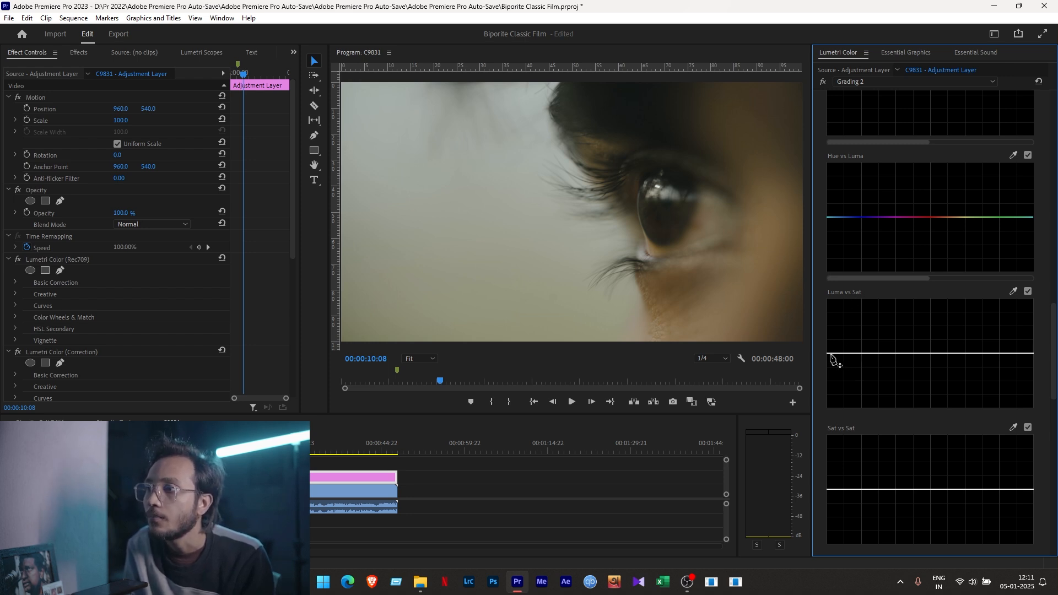
pyautogui.moveTo(831, 358); pyautogui.dragTo(840, 380)
pyautogui.doubleClick(841, 380)
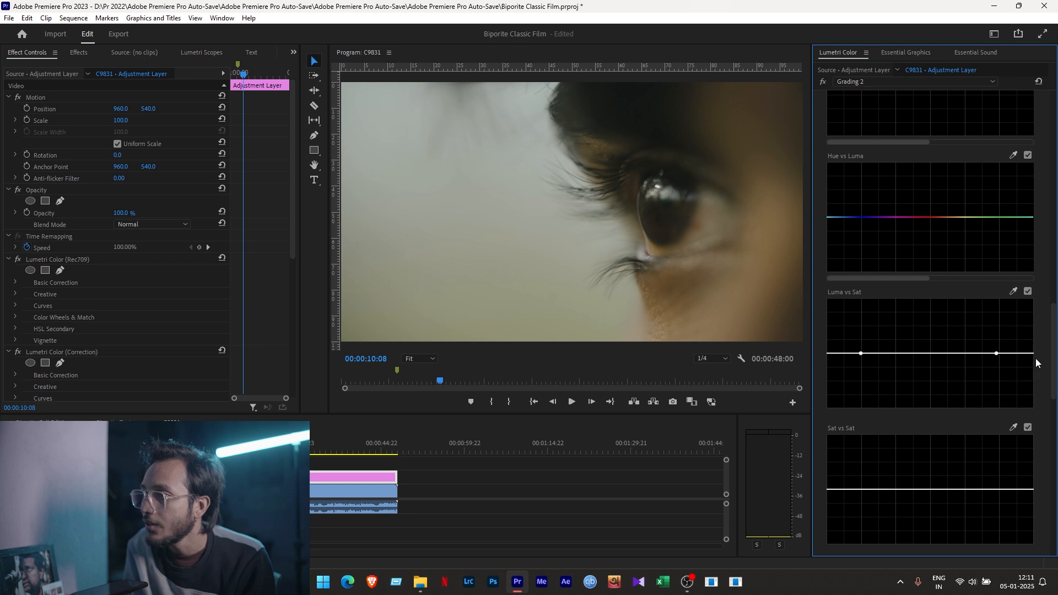
pyautogui.moveTo(1033, 353); pyautogui.dragTo(1031, 410)
pyautogui.moveTo(827, 356); pyautogui.dragTo(827, 408)
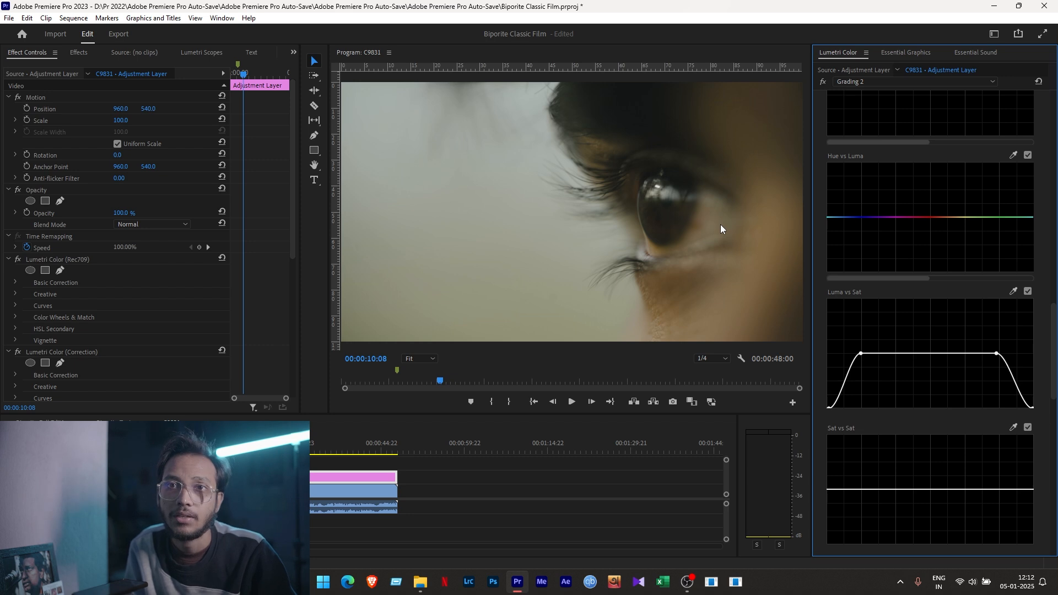
# - Check the grade at 00:00:03:14, 00:00:41:16 and 00:00:09:17, comparing the eye close-up with and without the adjustment layer
pyautogui.click(316, 448)
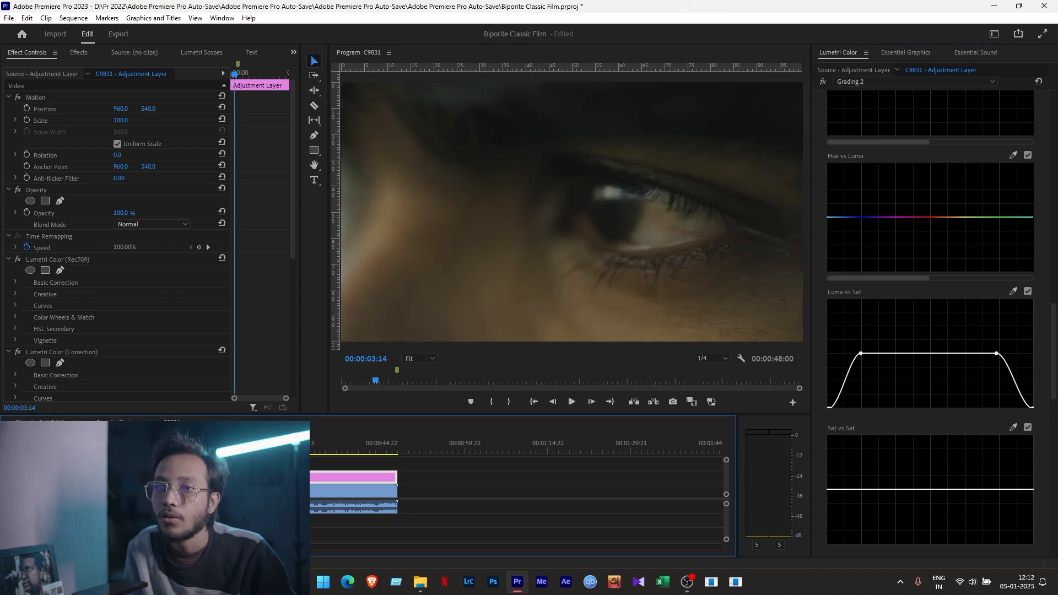
pyautogui.moveTo(319, 448); pyautogui.dragTo(362, 448)
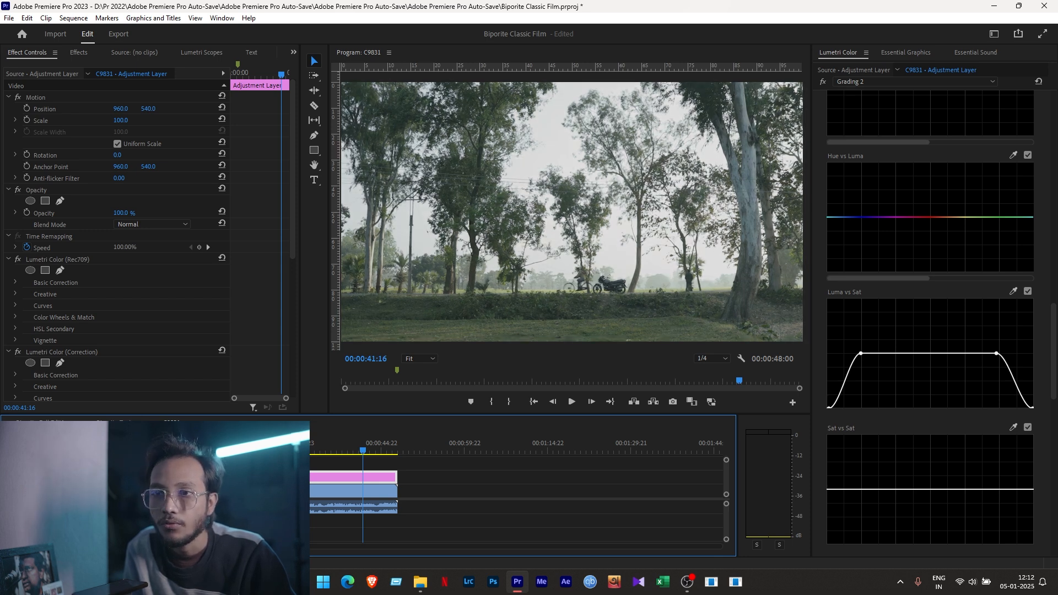
pyautogui.click(198, 448)
pyautogui.moveTo(198, 447); pyautogui.dragTo(187, 448)
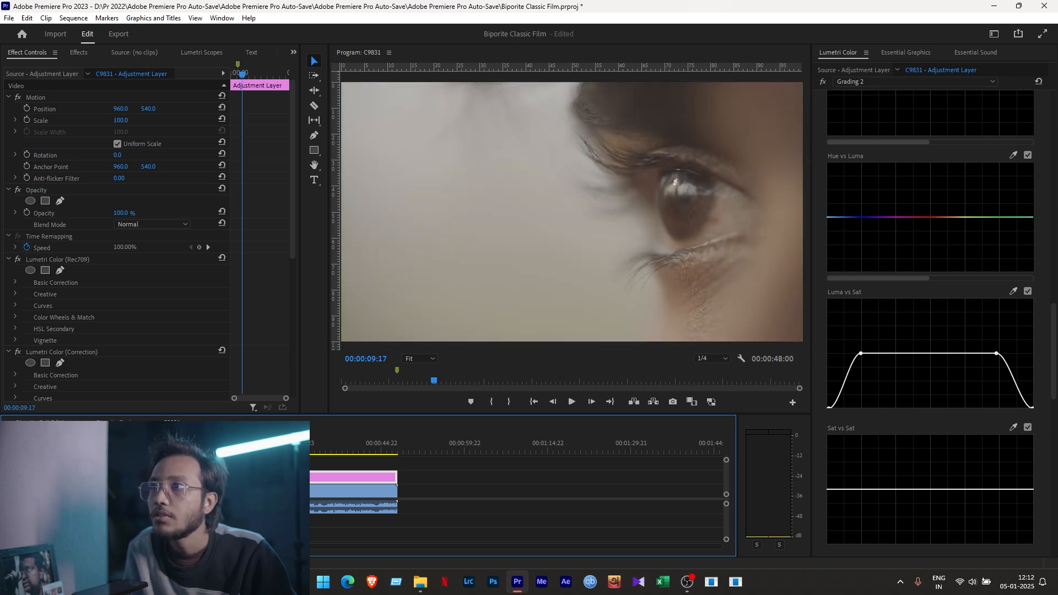
pyautogui.click(67, 477)
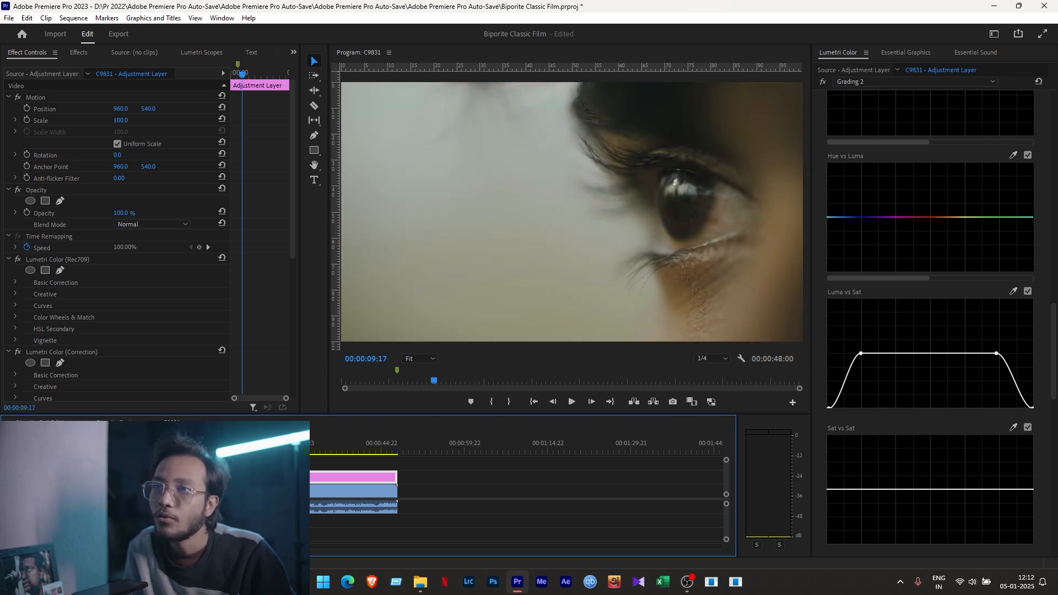
pyautogui.moveTo(397, 477); pyautogui.dragTo(630, 477)
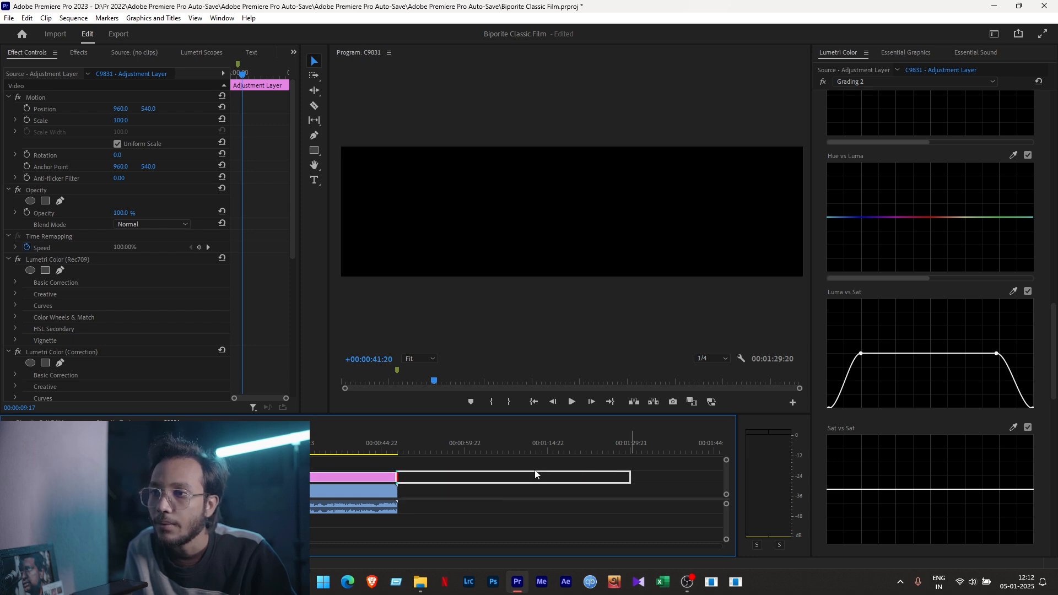
pyautogui.click(409, 448)
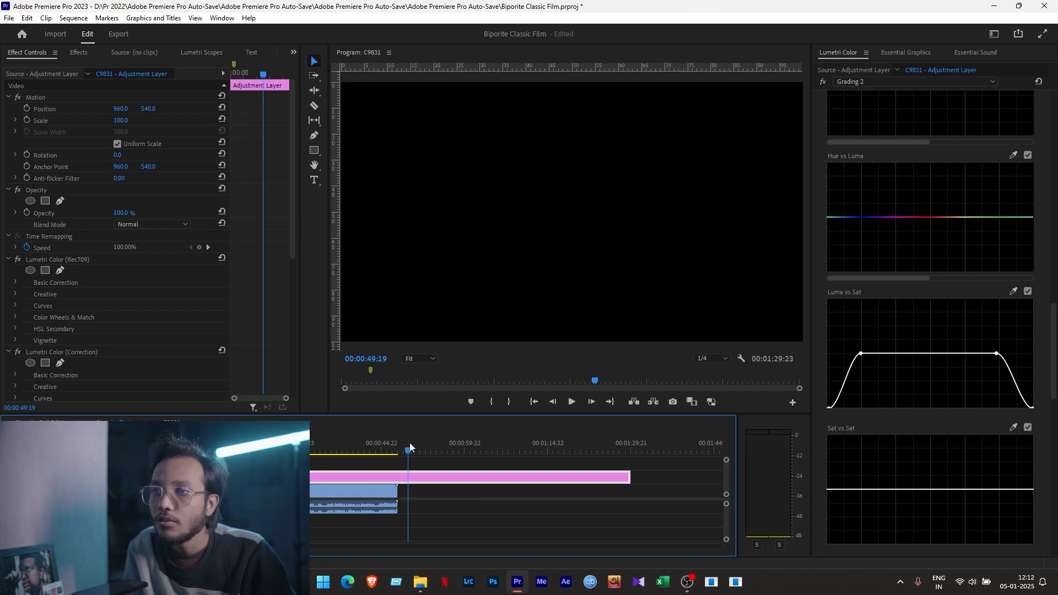
pyautogui.click(627, 477)
pyautogui.moveTo(627, 477); pyautogui.dragTo(397, 477)
# - Select the adjustment layer in the C9831 sequence, and place the playhead past the last clip of Biporite Test at 00:05:32:03
pyautogui.click(284, 447)
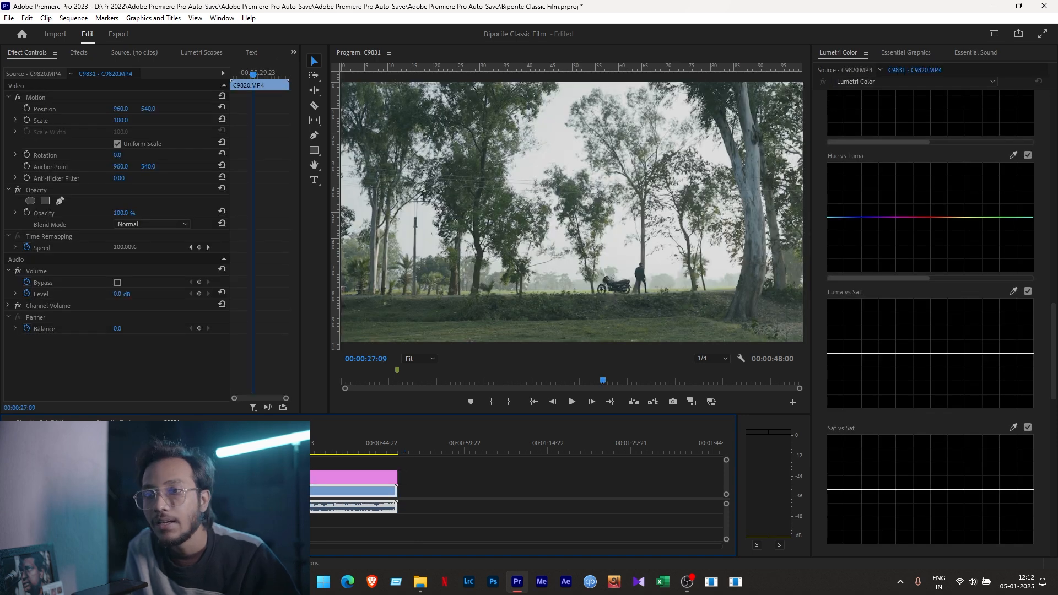
pyautogui.click(284, 477)
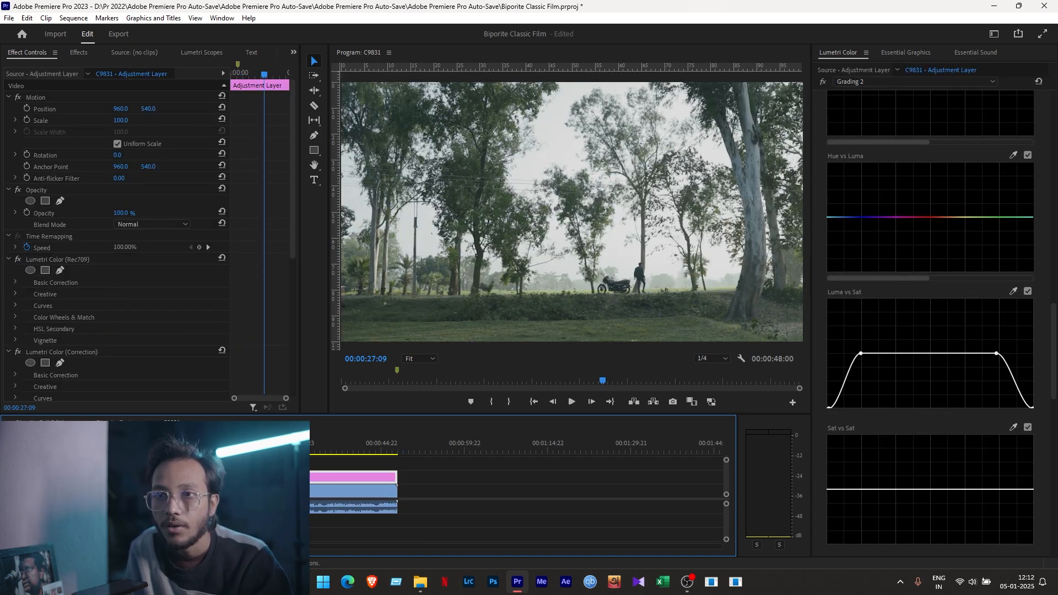
pyautogui.click(113, 422)
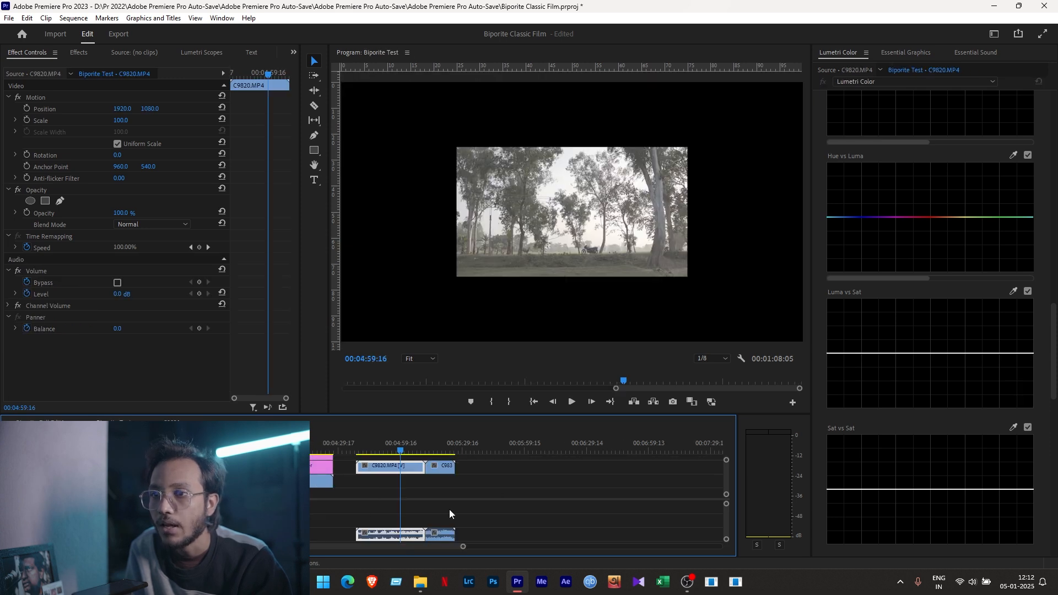
pyautogui.click(473, 450)
# - Switch to File Explorer and open the Classic Film folder inside New Edits on the Wrik SSD (G:) drive
pyautogui.click(420, 582)
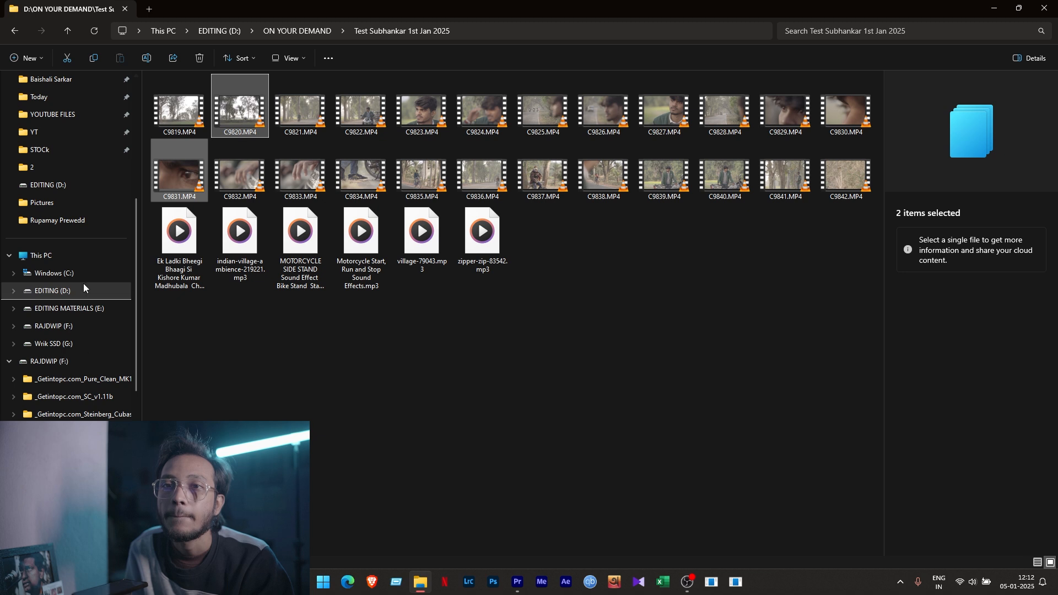
pyautogui.click(80, 222)
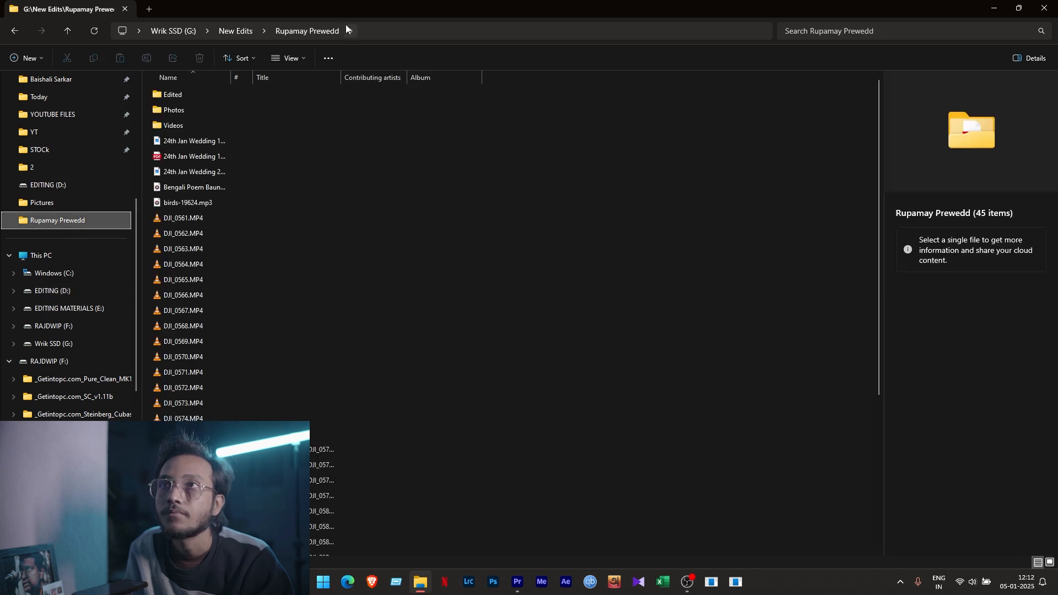
pyautogui.click(237, 32)
pyautogui.click(191, 113)
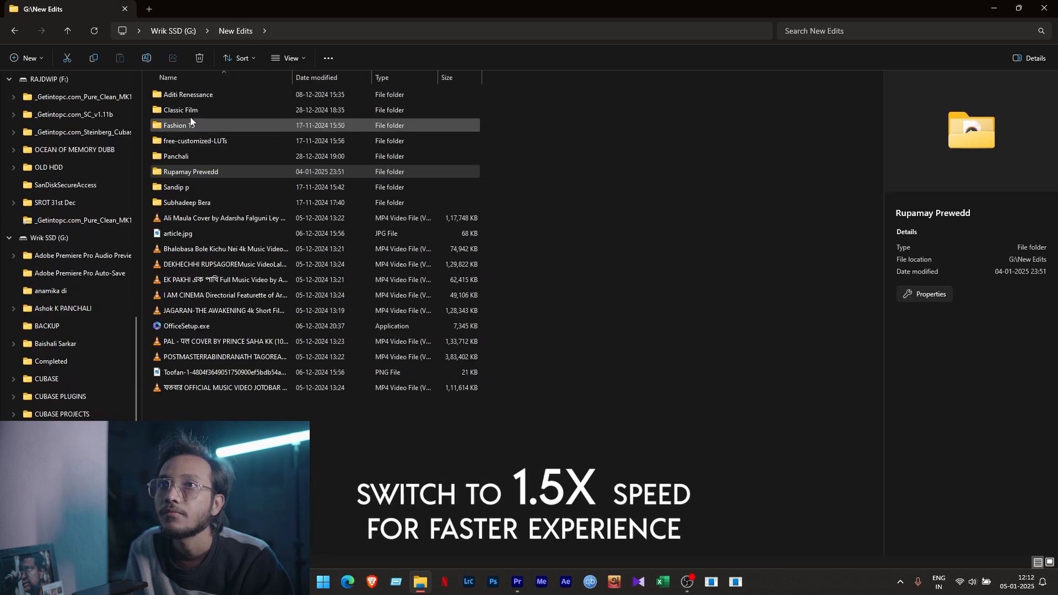
pyautogui.doubleClick(195, 109)
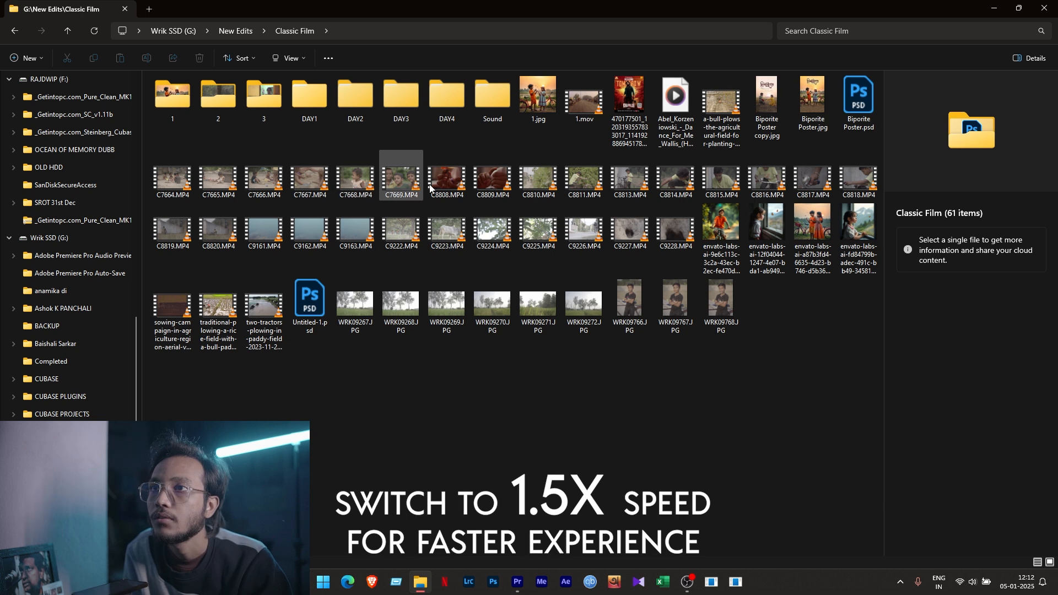
# - Preview C8815.MP4 and C8813.MP4, and add C8813.MP4 to the Biporite Test timeline in Premiere Pro at the playhead
pyautogui.click(729, 188)
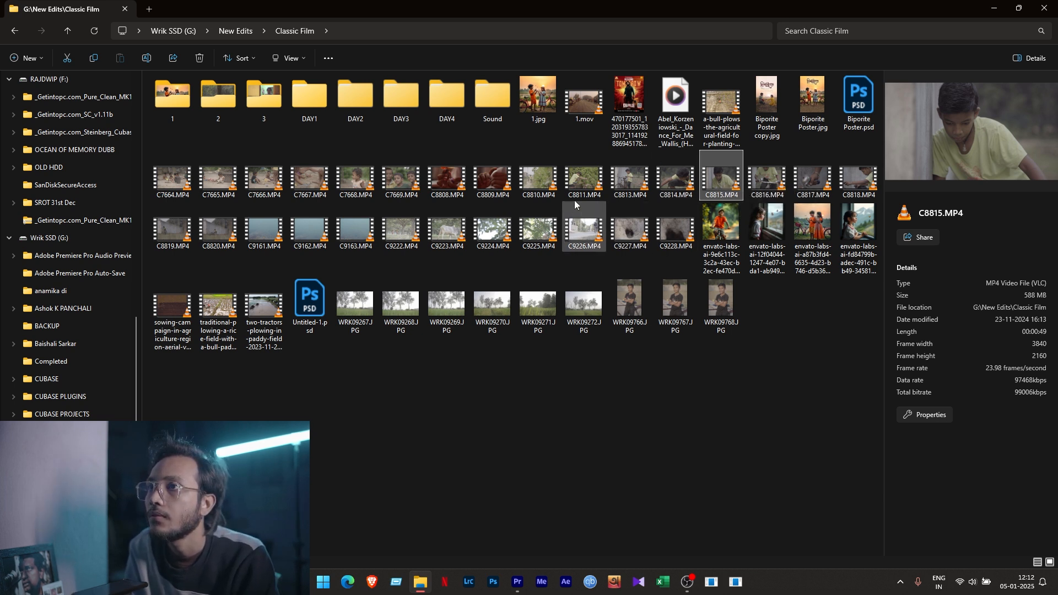
pyautogui.click(628, 185)
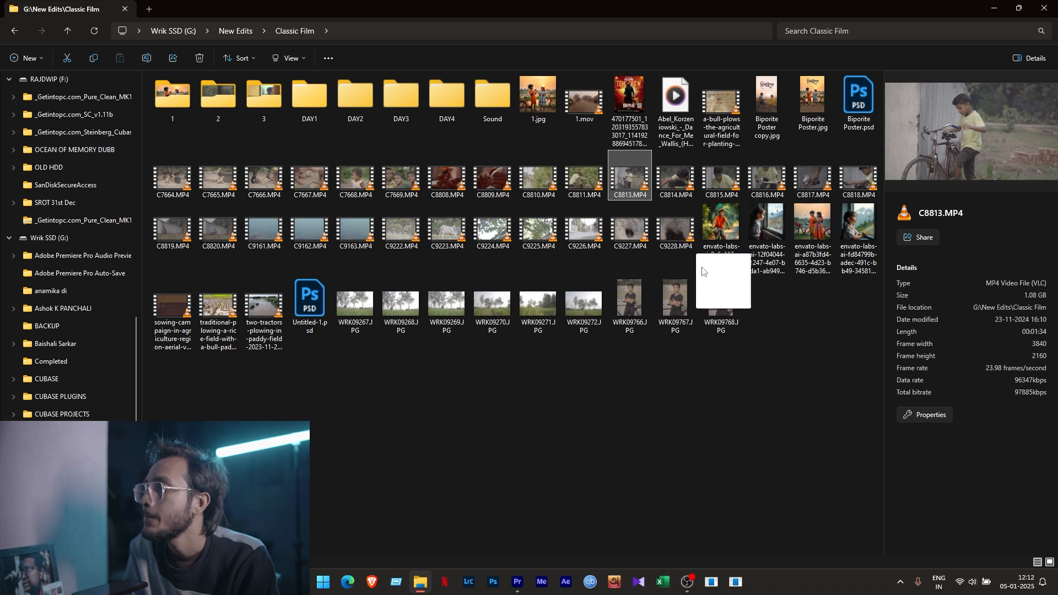
pyautogui.click(517, 582)
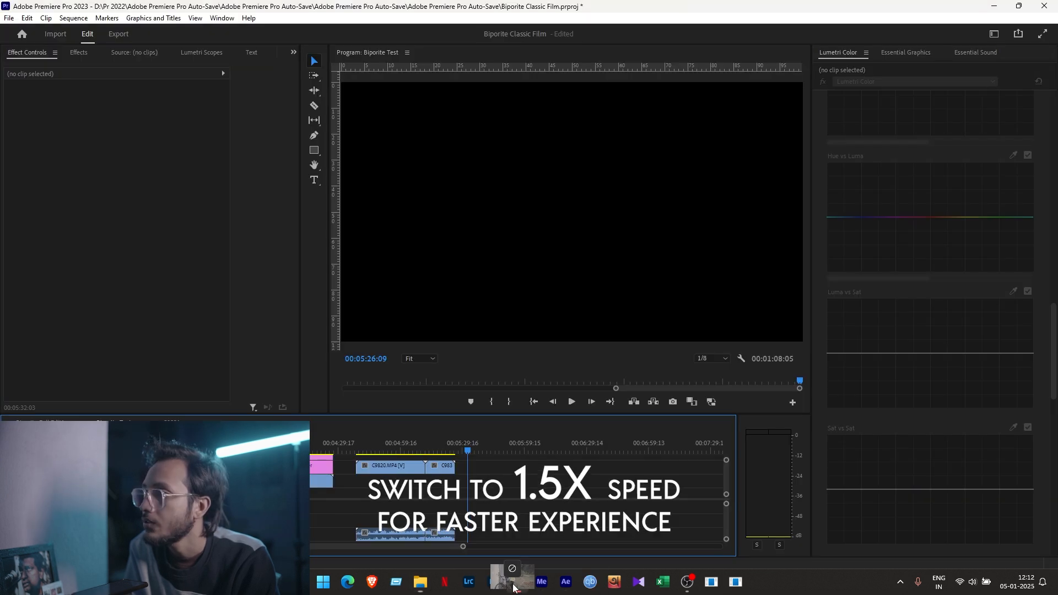
pyautogui.moveTo(477, 501); pyautogui.dragTo(481, 492)
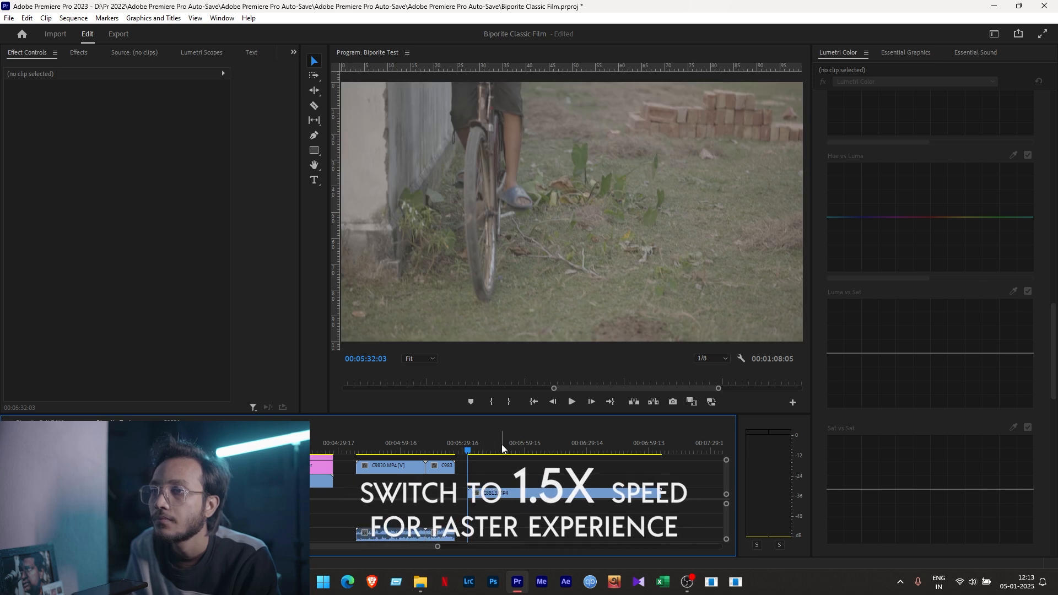
# - Review several frames of C8813.MP4 and park on the shot of the boy on the bicycle at 00:06:30:22
pyautogui.click(501, 448)
pyautogui.click(542, 449)
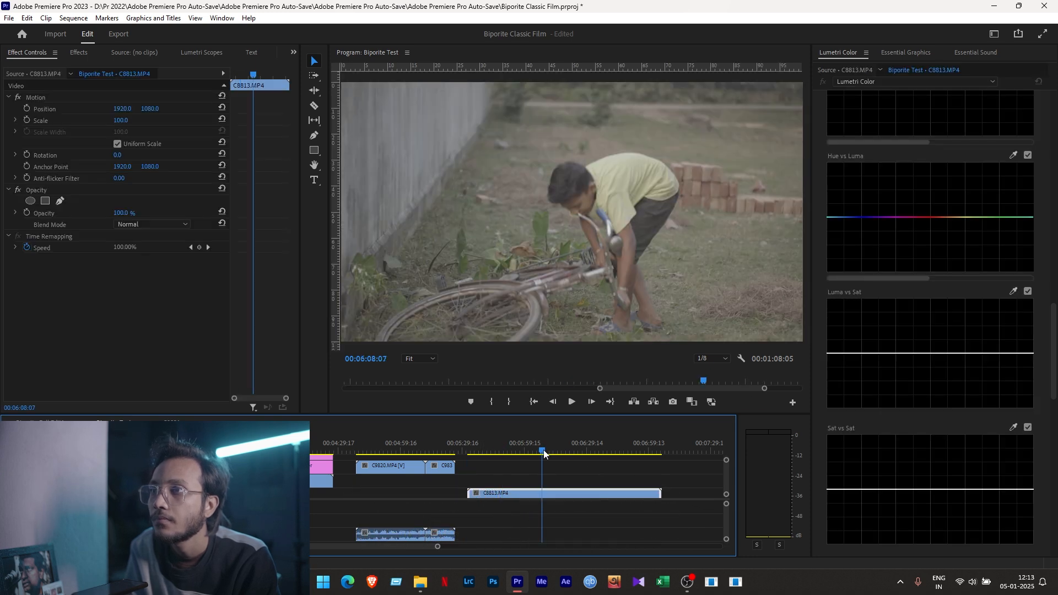
pyautogui.click(576, 451)
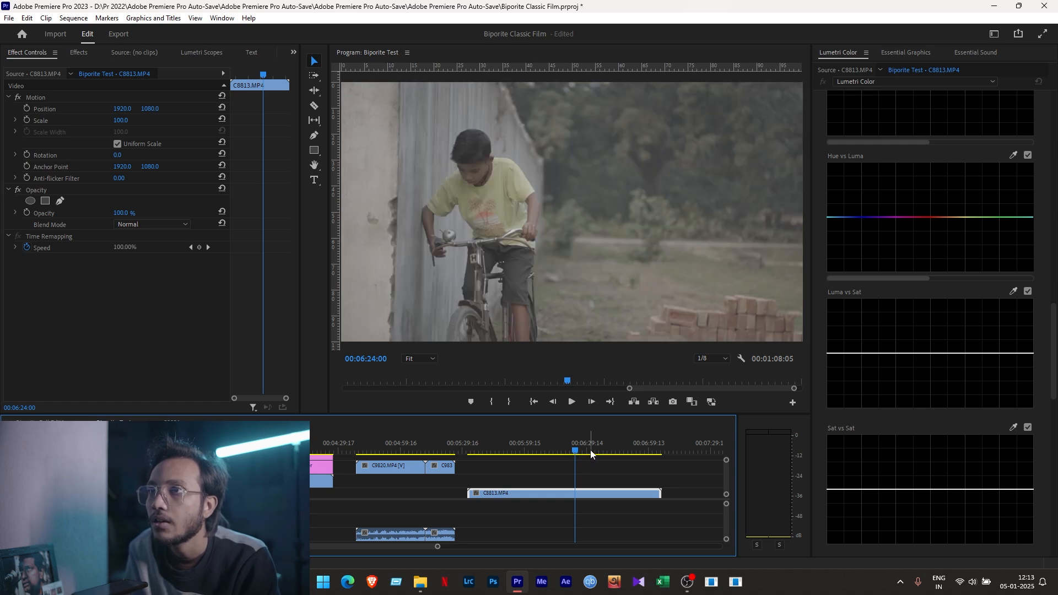
pyautogui.click(590, 452)
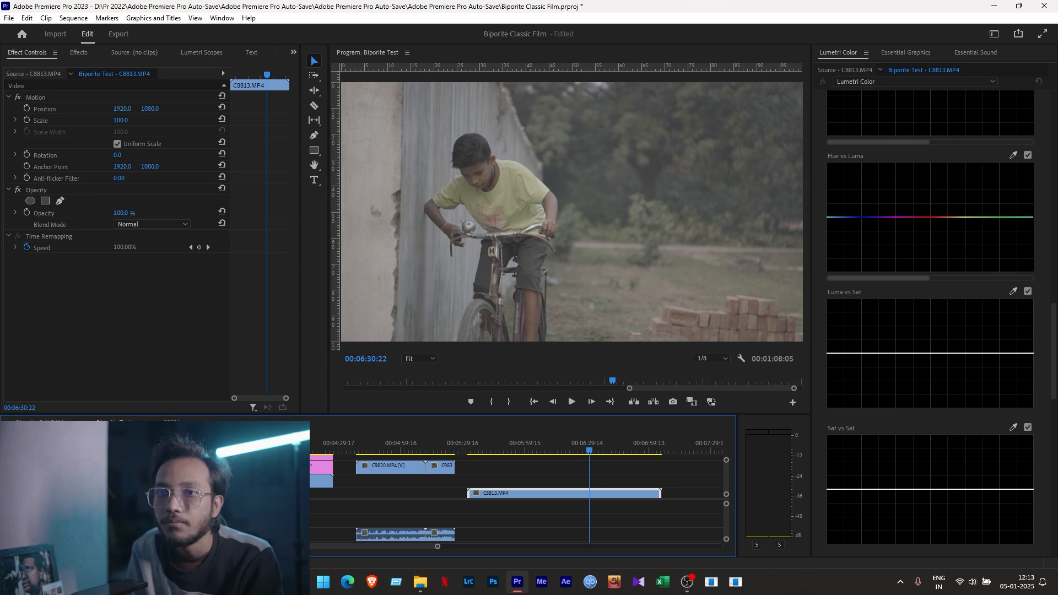
# - Copy the graded adjustment layer from C9831 into Biporite Test above C8813.MP4, spanning the whole clip, and save the project
pyautogui.click(172, 423)
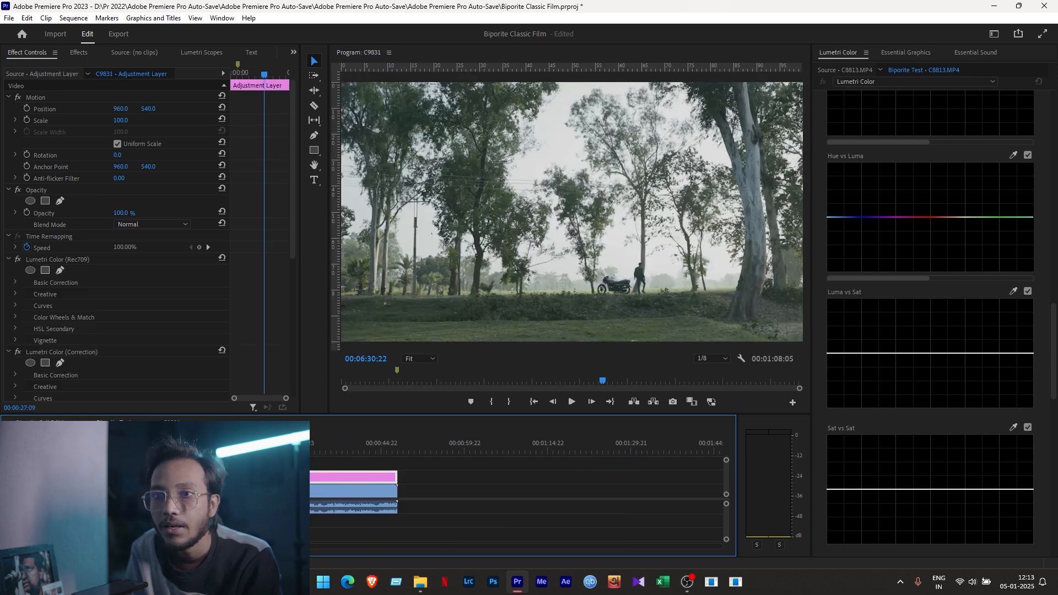
pyautogui.click(114, 421)
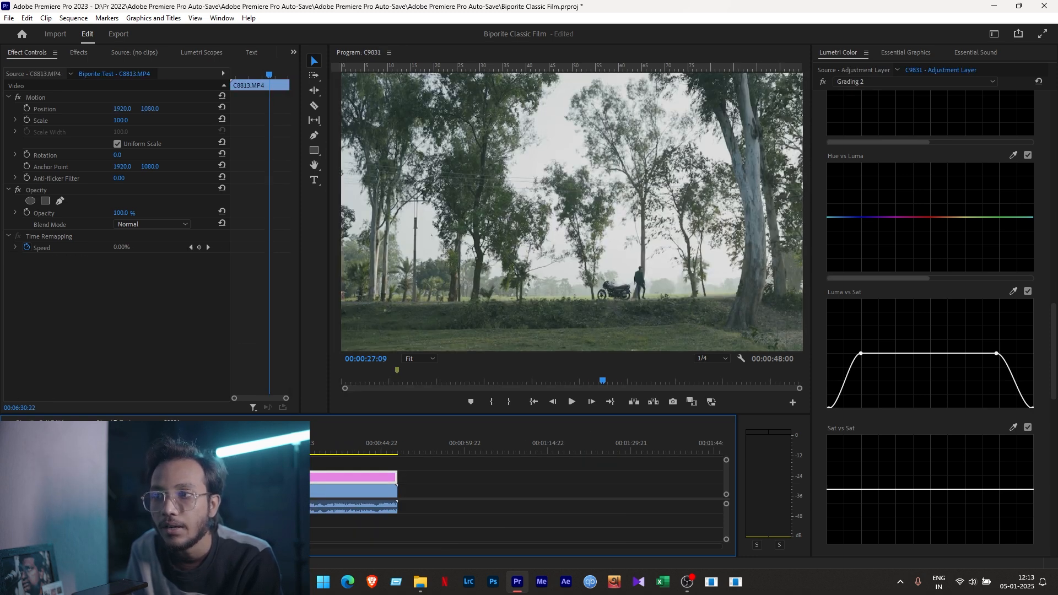
pyautogui.moveTo(393, 459); pyautogui.dragTo(468, 481)
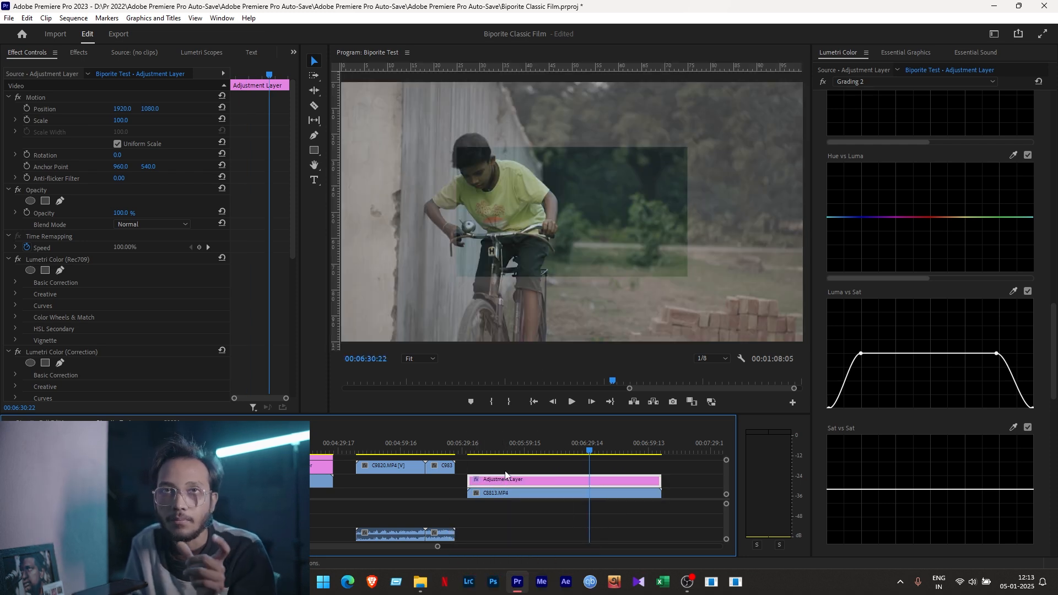
pyautogui.hotkey('ctrl', 's')
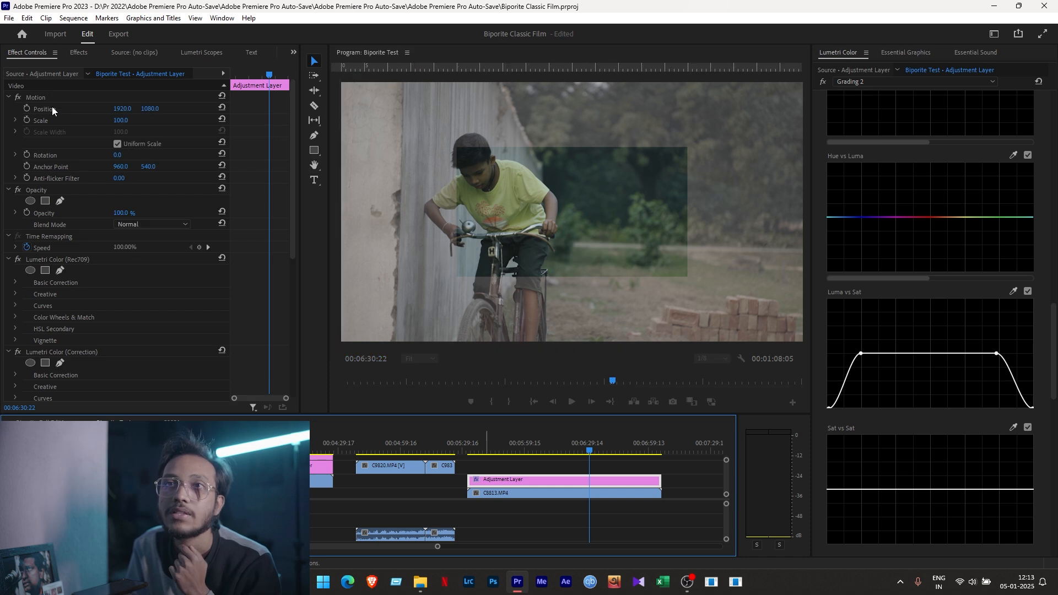
# - Enlarge the adjustment layer to a scale of 205.5 so its grade covers the whole frame
pyautogui.click(60, 97)
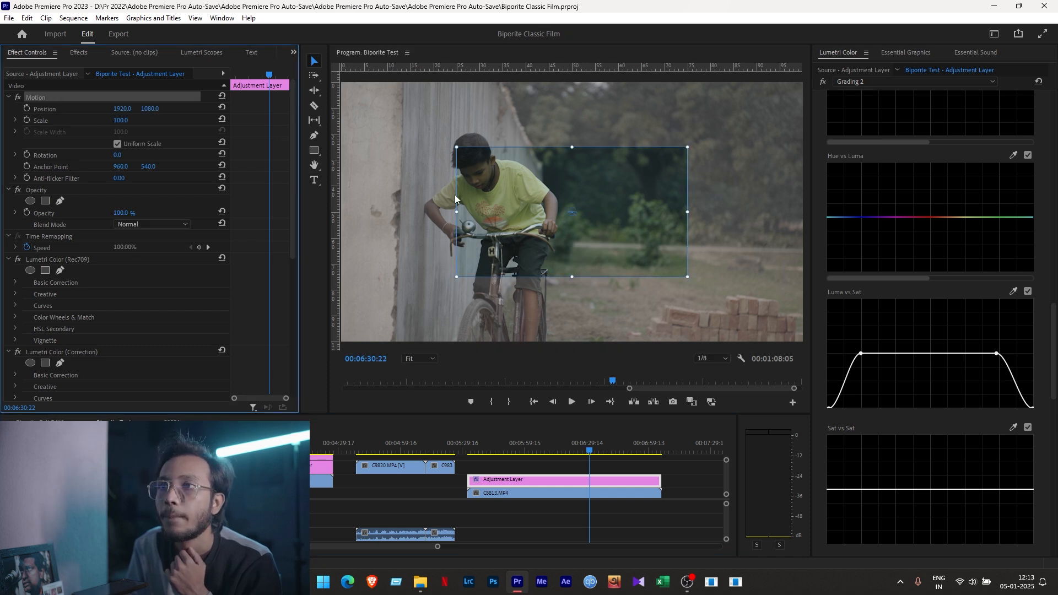
pyautogui.moveTo(456, 210); pyautogui.dragTo(334, 208)
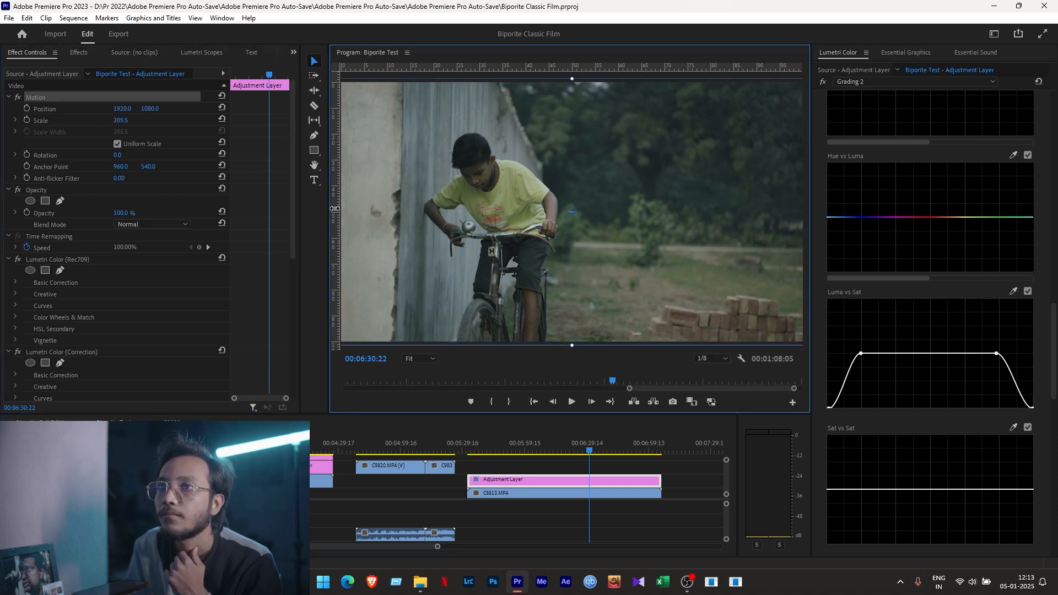
pyautogui.click(567, 468)
# - Raise Exposure to 0.4 in the Basic Correction of the adjustment layer's Lumetri effect that has the straight curves and no input LUT
pyautogui.click(597, 481)
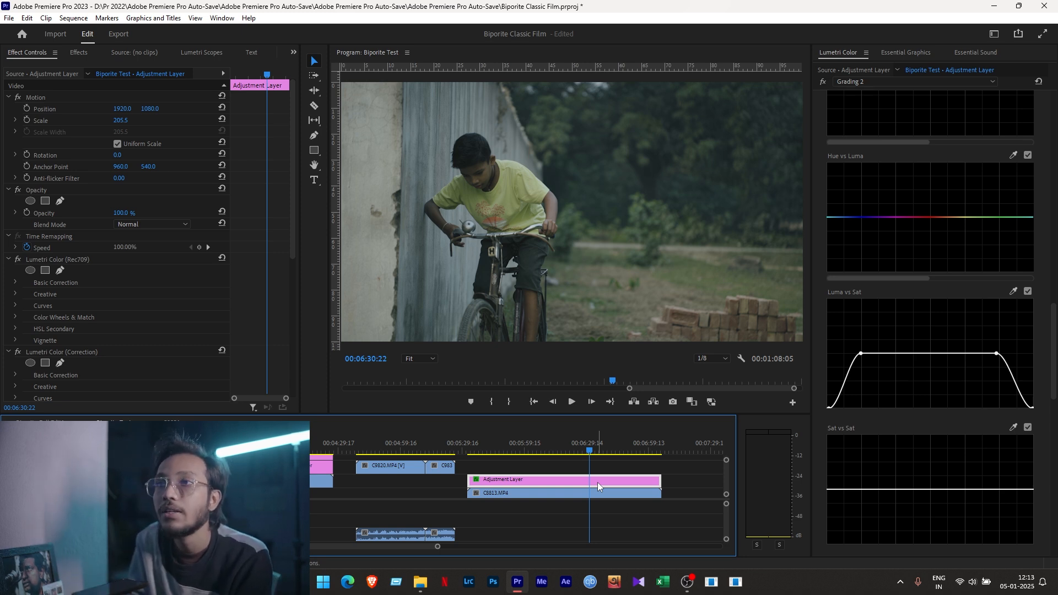
pyautogui.click(870, 81)
pyautogui.click(870, 141)
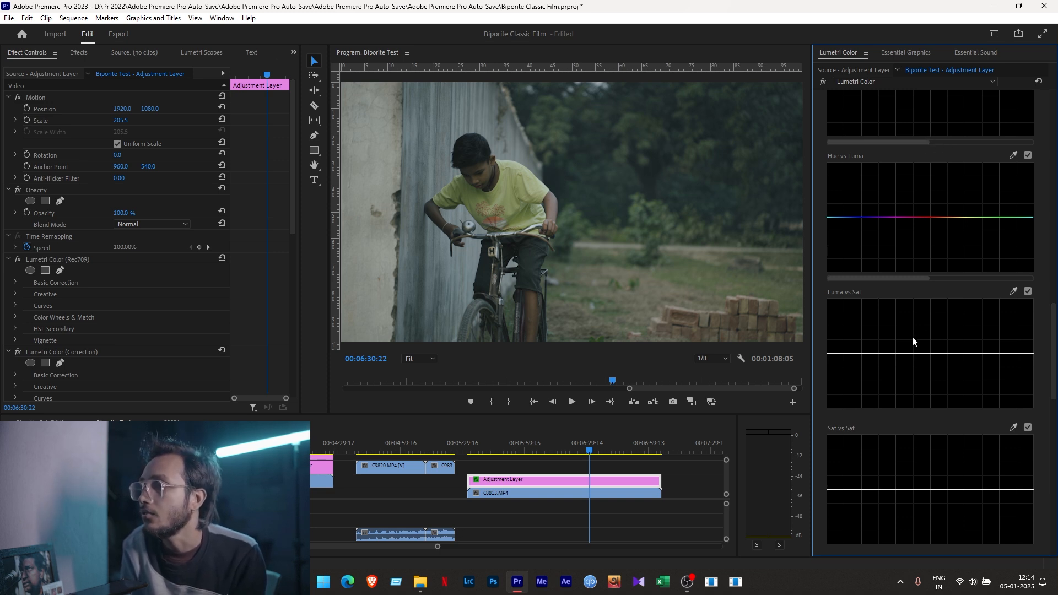
pyautogui.scroll(5, 911, 336)
pyautogui.scroll(2, 924, 321)
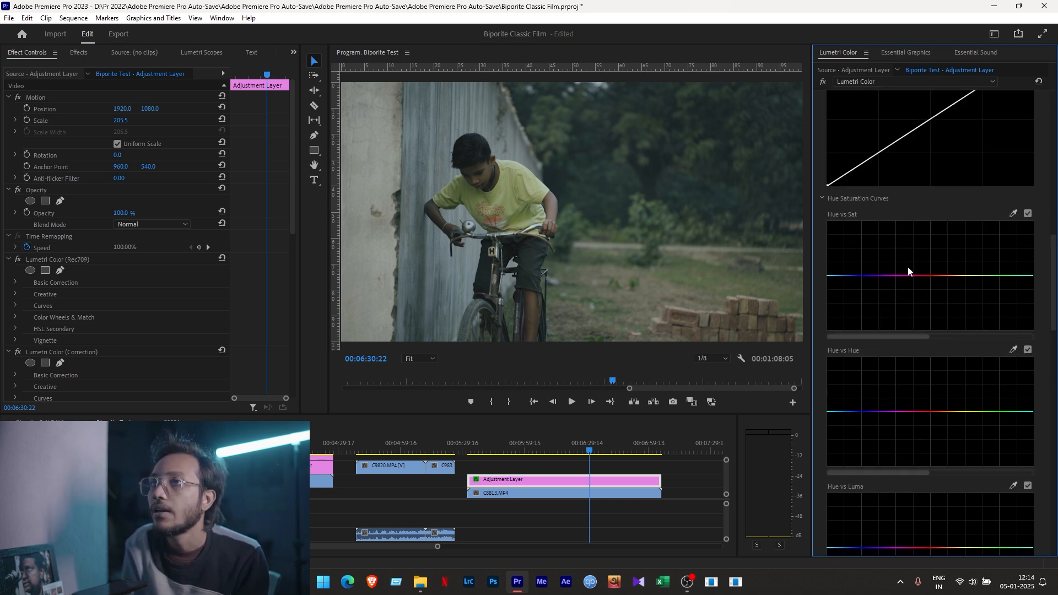
pyautogui.click(870, 82)
pyautogui.click(865, 156)
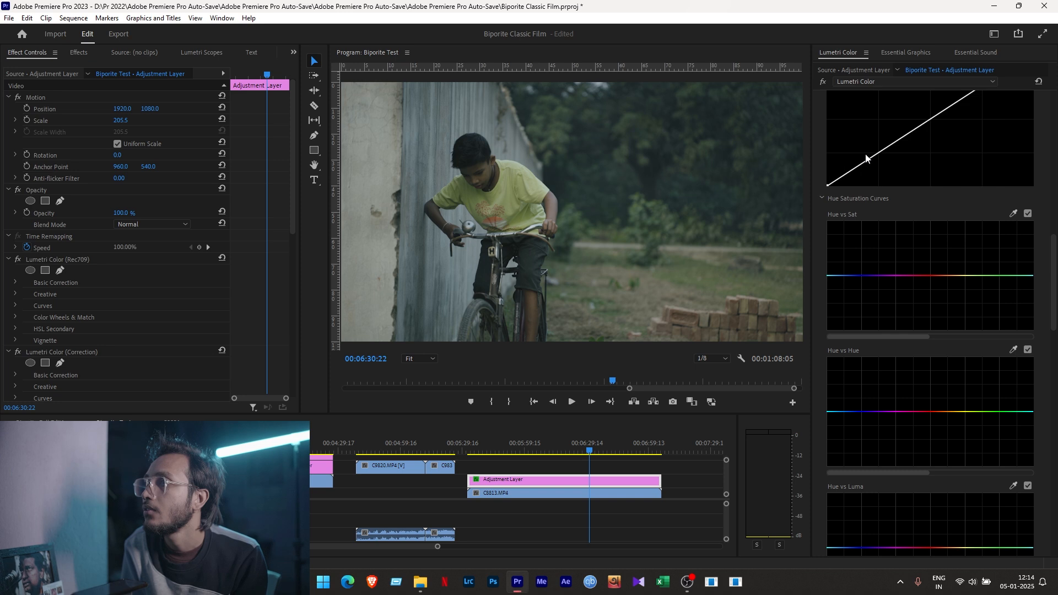
pyautogui.moveTo(1054, 302); pyautogui.dragTo(1049, 221)
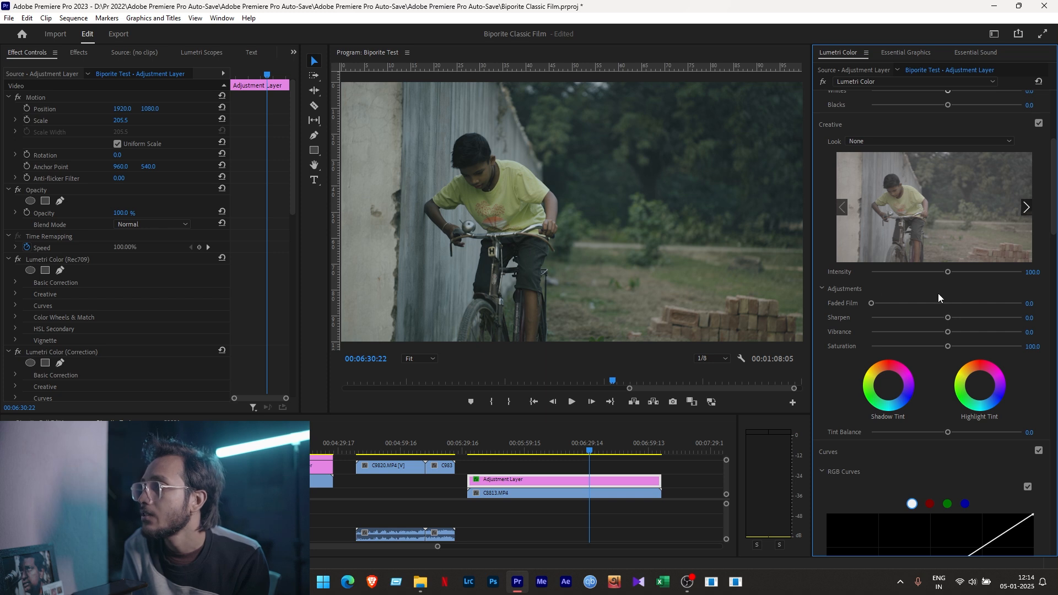
pyautogui.moveTo(1053, 169); pyautogui.dragTo(1052, 118)
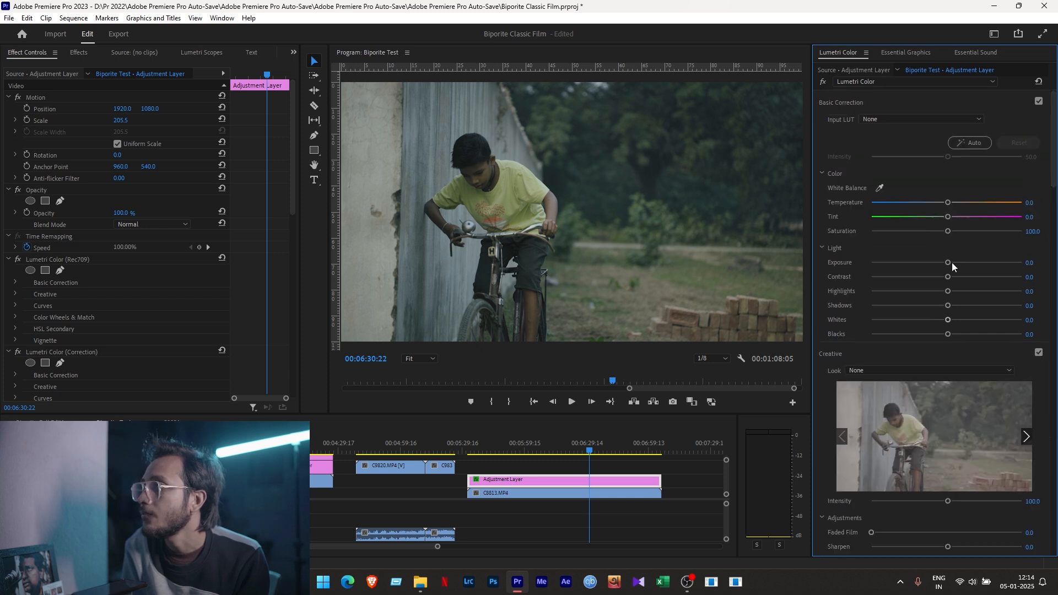
pyautogui.moveTo(950, 261); pyautogui.dragTo(957, 263)
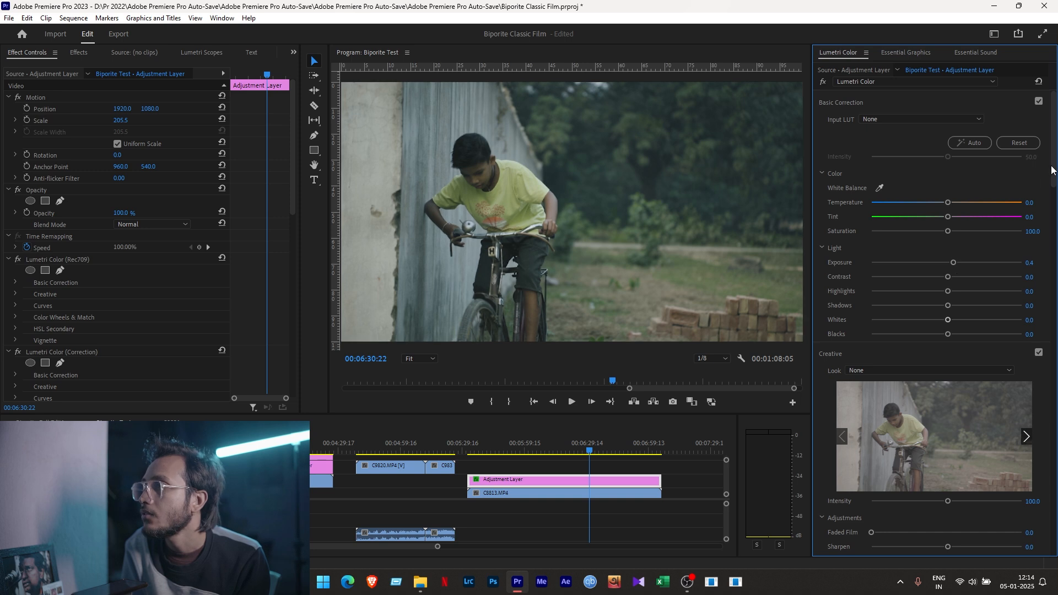
# - Brighten the Midtones and darken the Shadows very slightly in Color Wheels & Match
pyautogui.scroll(-3, 1053, 283)
pyautogui.scroll(-10, 874, 328)
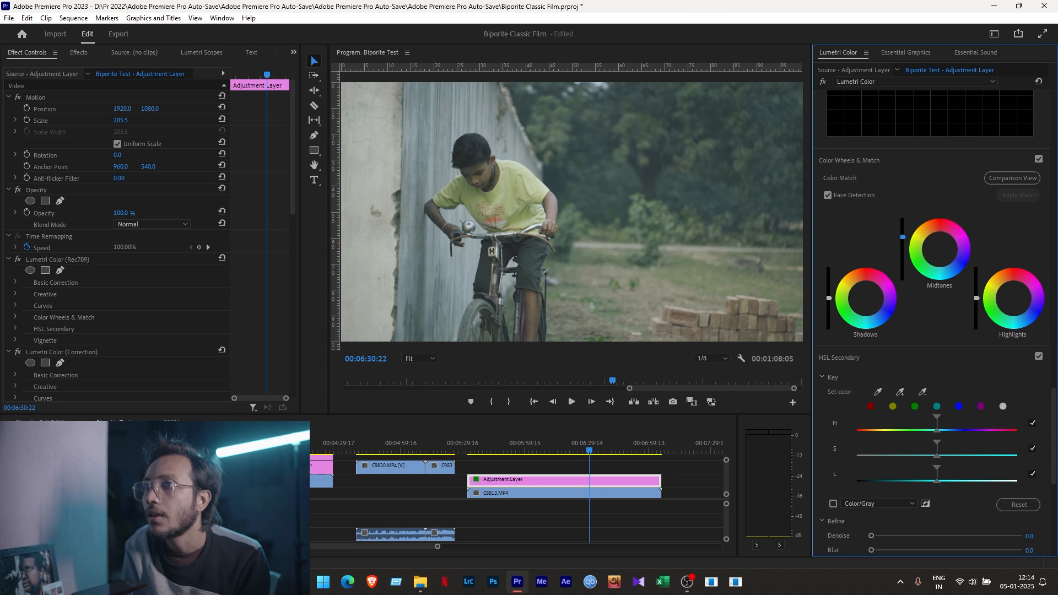
pyautogui.moveTo(829, 298); pyautogui.dragTo(829, 300)
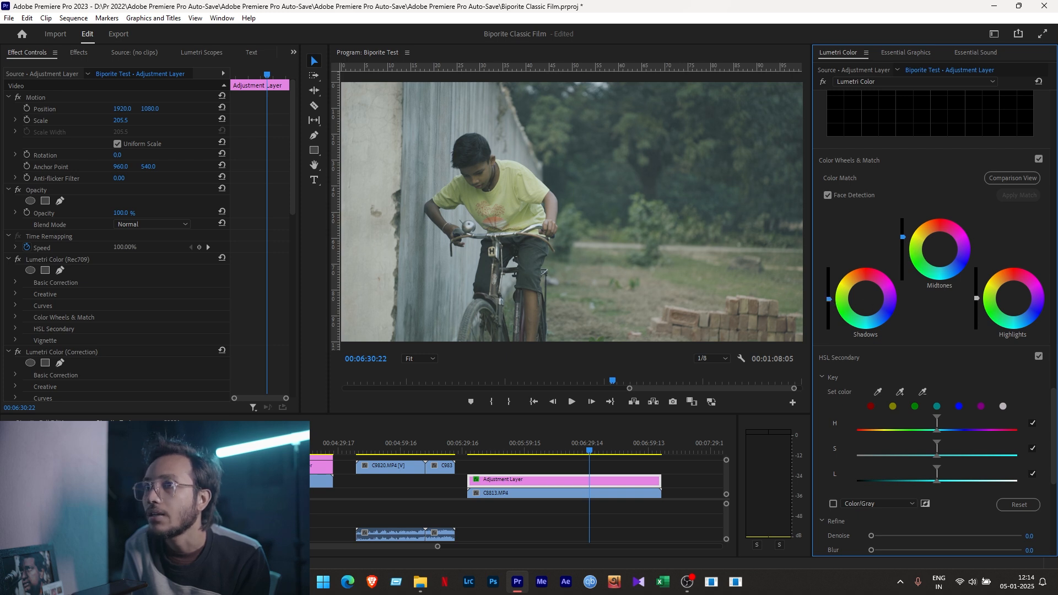
# - Set Tint to 14.6 in Basic Correction and Vibrance to 34.3 in the Creative adjustments of the adjustment layer's Lumetri effect
pyautogui.moveTo(1052, 421); pyautogui.dragTo(1047, 107)
pyautogui.moveTo(947, 217); pyautogui.dragTo(952, 219)
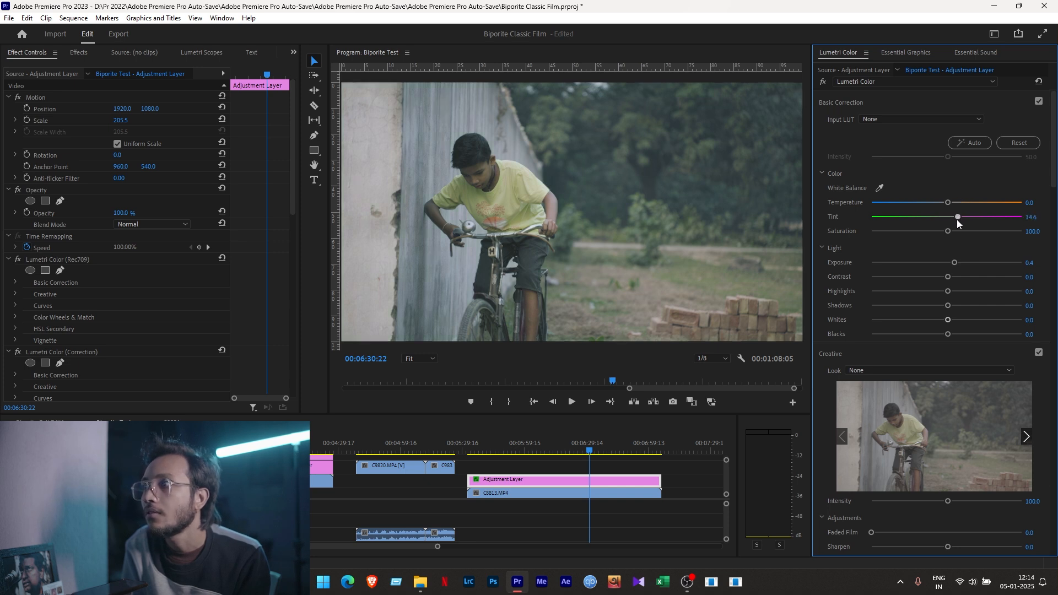
pyautogui.scroll(-2, 844, 390)
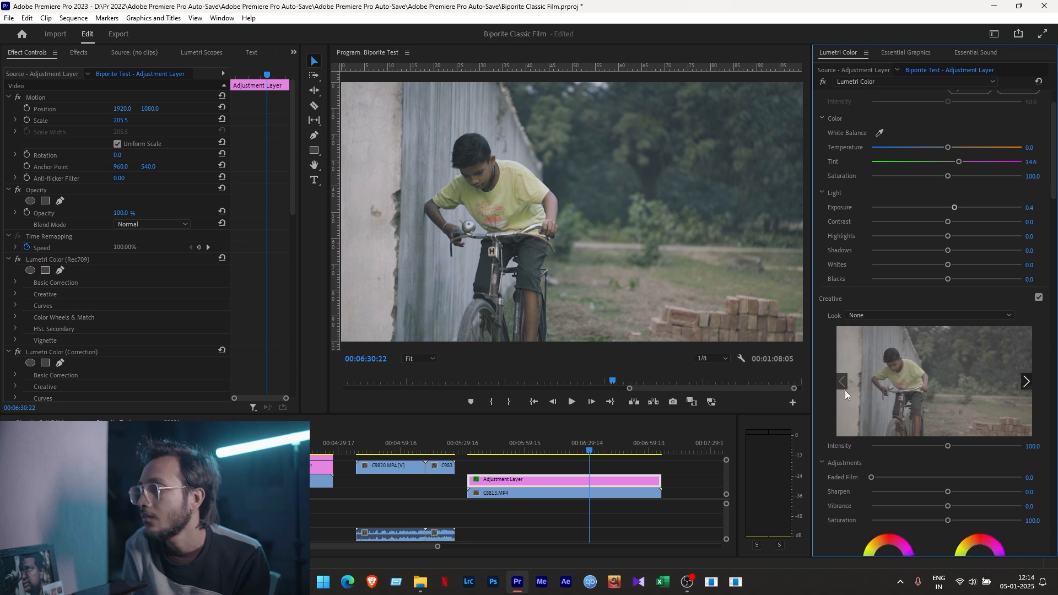
pyautogui.scroll(-3, 844, 390)
pyautogui.moveTo(948, 418); pyautogui.dragTo(970, 418)
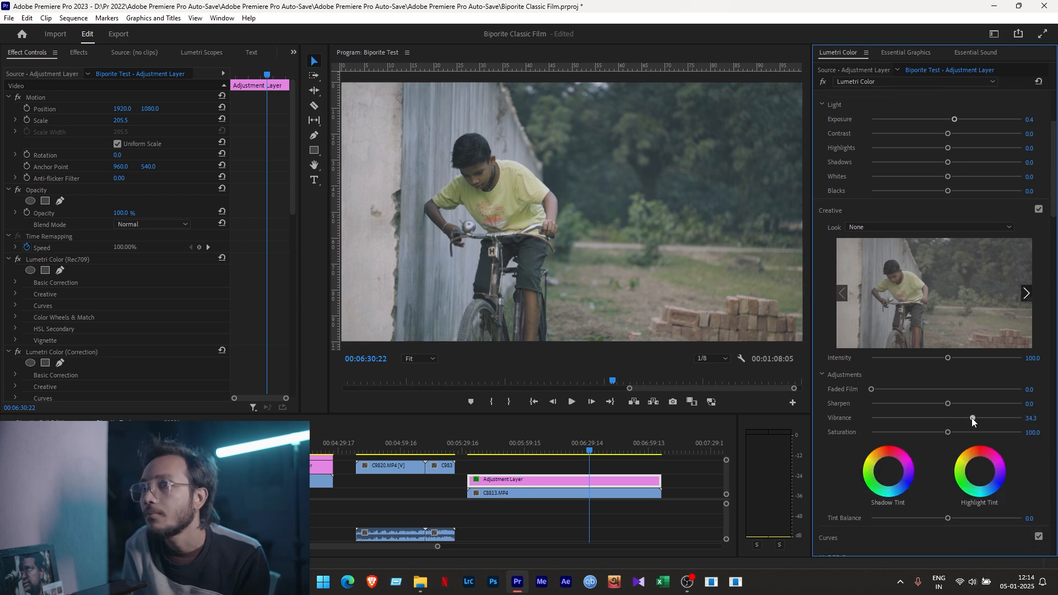
# - Shape the white RGB curve into a gentle three-point S, lowering the shadows slightly and lifting the highlights slightly around a midpoint anchor
pyautogui.moveTo(1053, 213); pyautogui.dragTo(1049, 241)
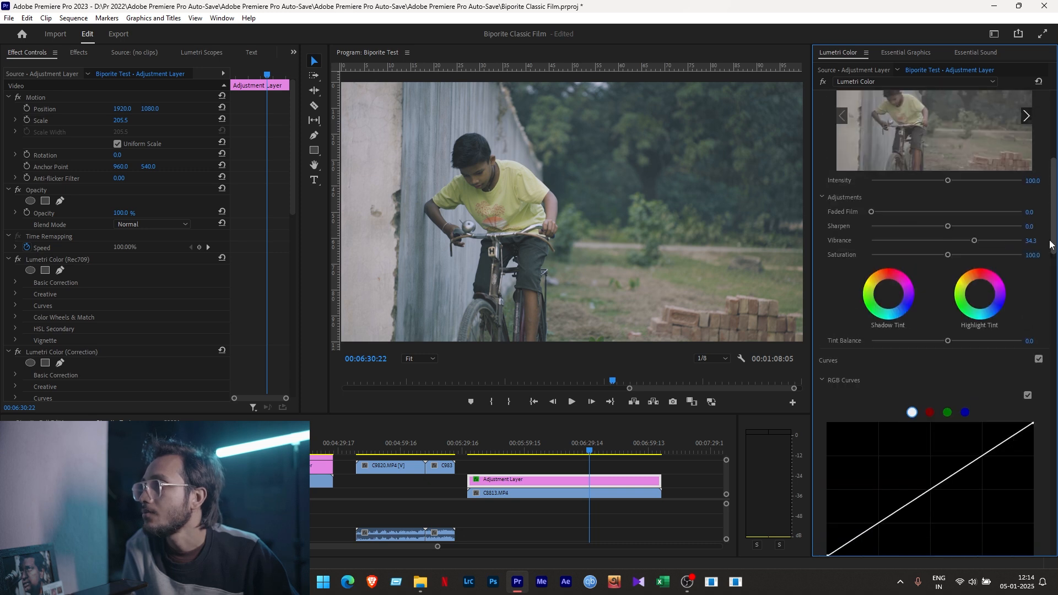
pyautogui.scroll(-5, 960, 292)
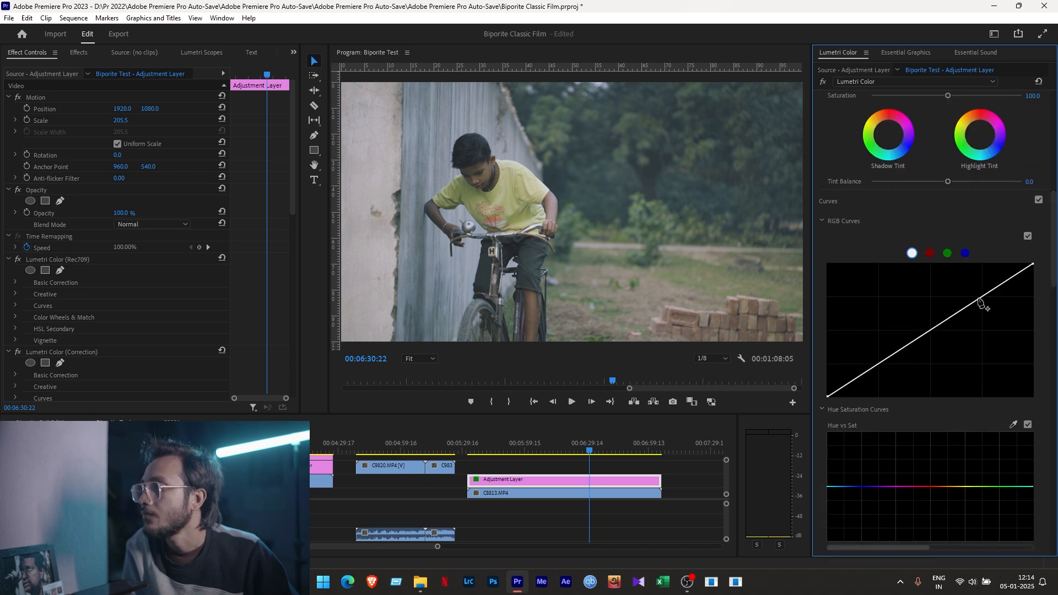
pyautogui.click(878, 368)
pyautogui.moveTo(879, 369); pyautogui.dragTo(877, 368)
pyautogui.moveTo(979, 298); pyautogui.dragTo(979, 298)
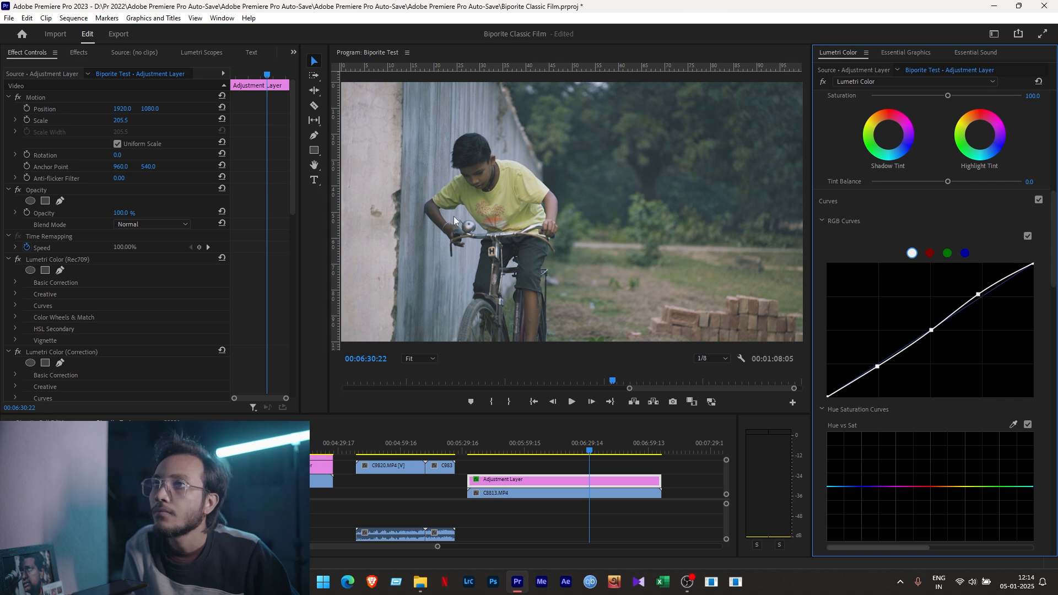
# - Review the grade at several points along C8813.MP4, from the fallen bicycle shot to the boy leaning on the wall
pyautogui.click(496, 450)
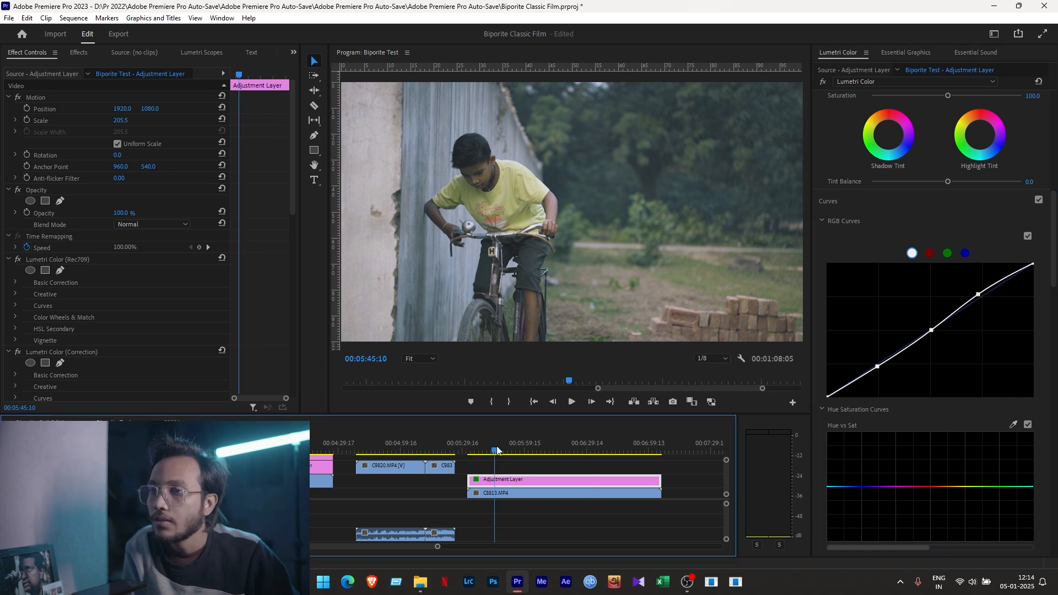
pyautogui.click(513, 450)
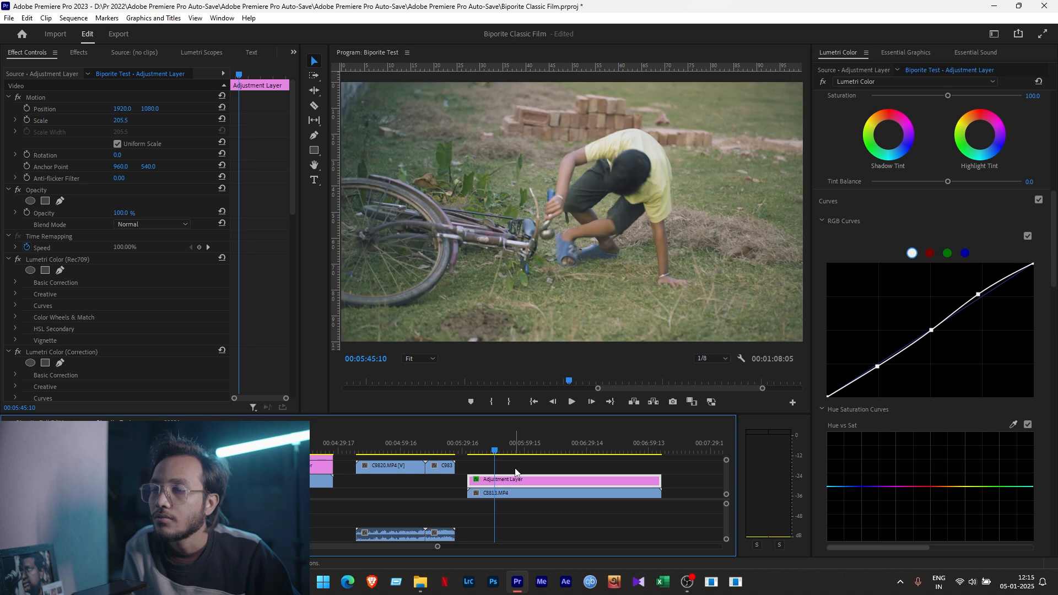
pyautogui.click(553, 451)
pyautogui.click(586, 450)
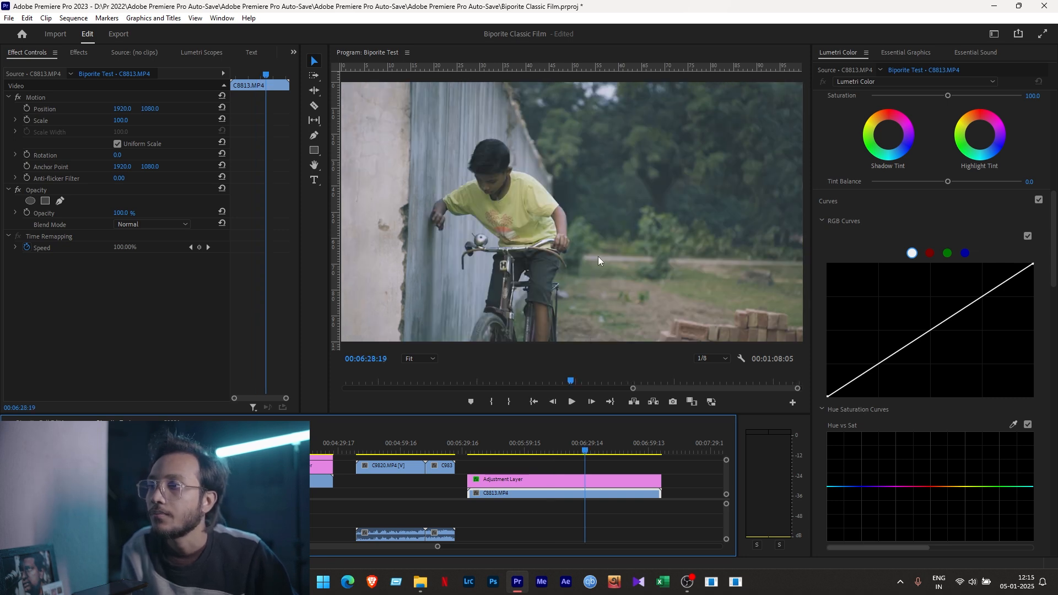
pyautogui.rightClick(602, 253)
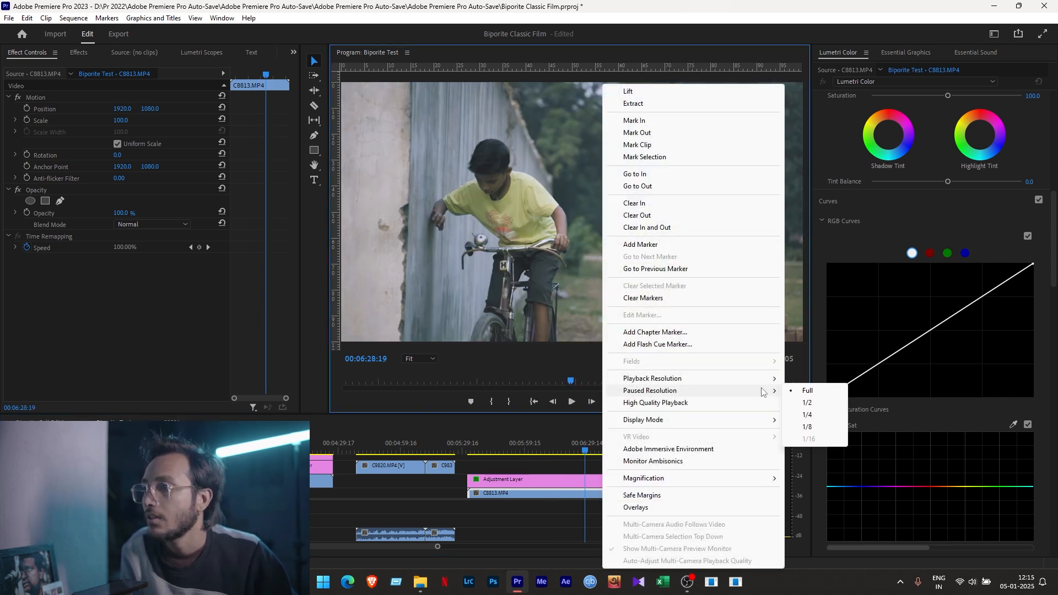
pyautogui.click(510, 516)
pyautogui.click(615, 450)
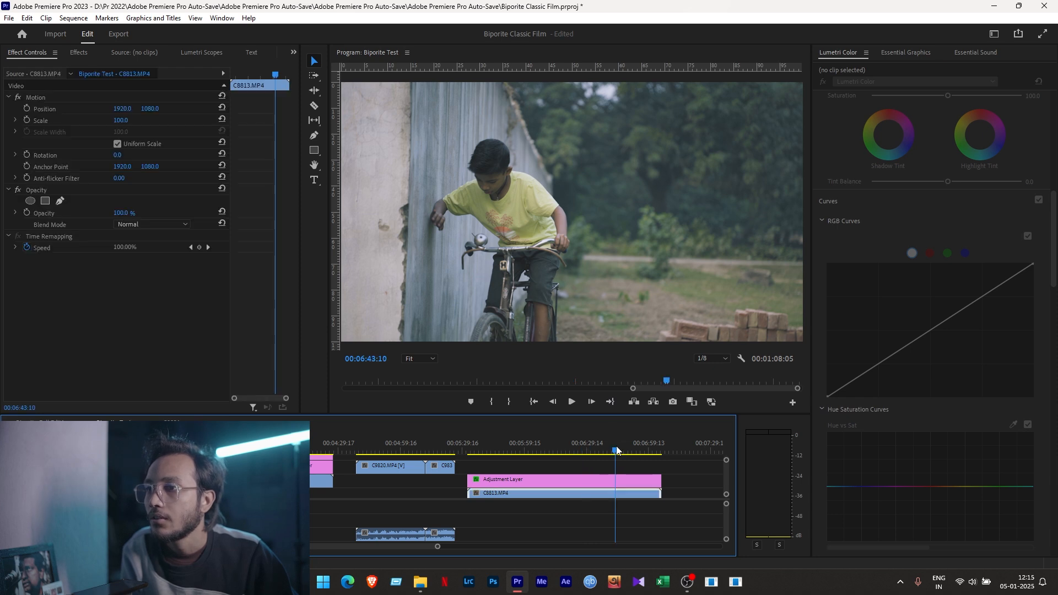
pyautogui.click(641, 450)
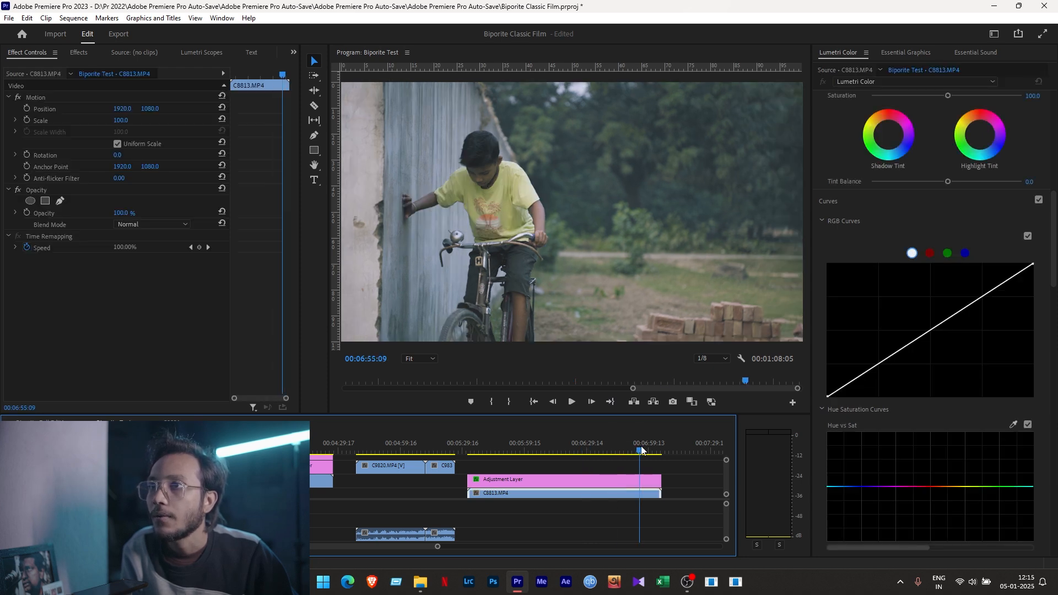
pyautogui.moveTo(641, 450); pyautogui.dragTo(604, 450)
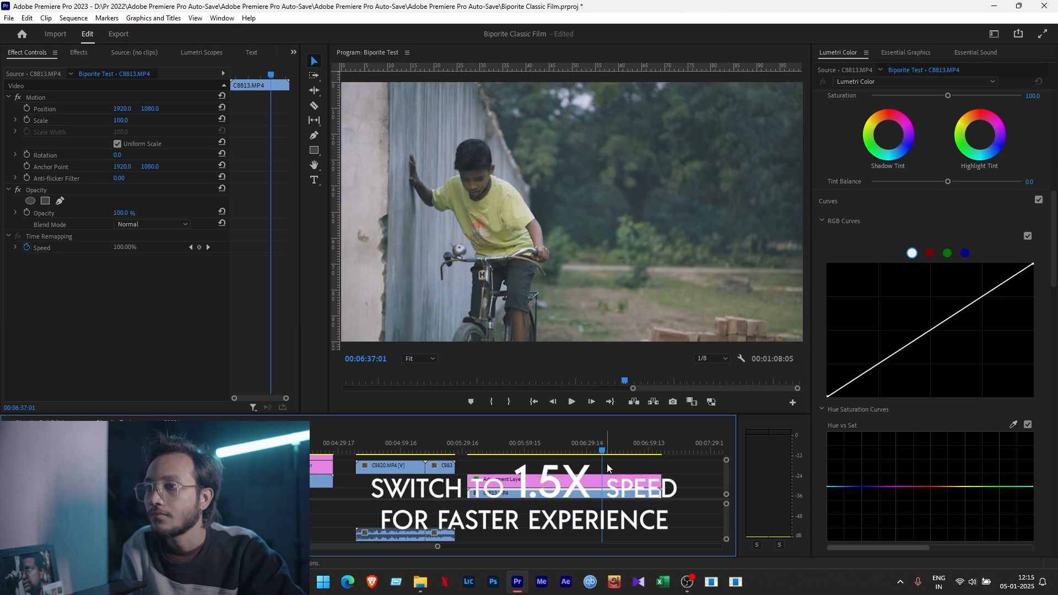
# - Deselect the clip and inspect the graded frame at 00:06:37:01 in full screen
pyautogui.click(607, 464)
pyautogui.hotkey('ctrl', '`')
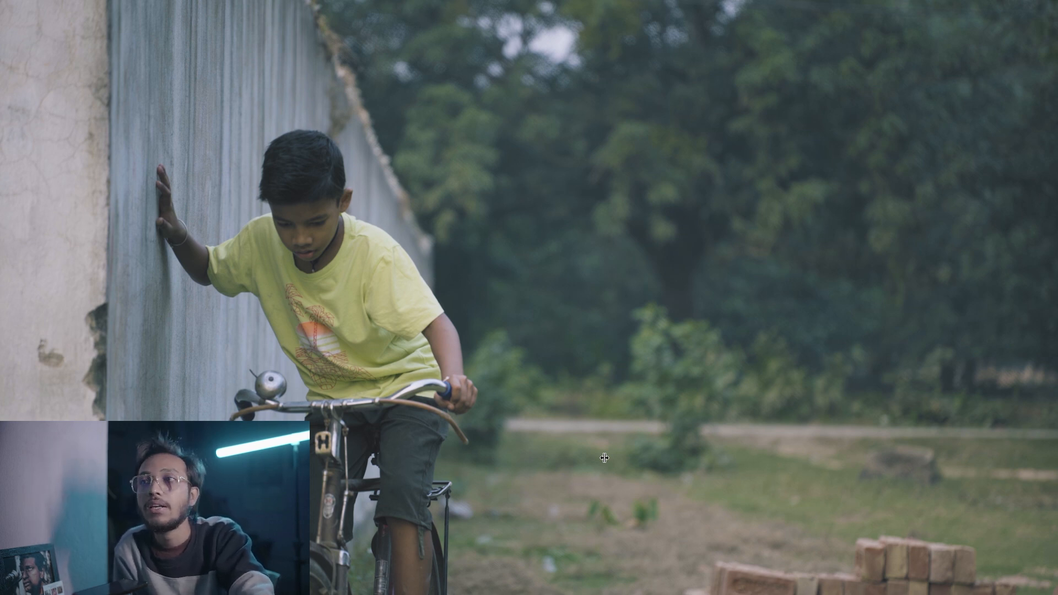
pyautogui.press('Escape')
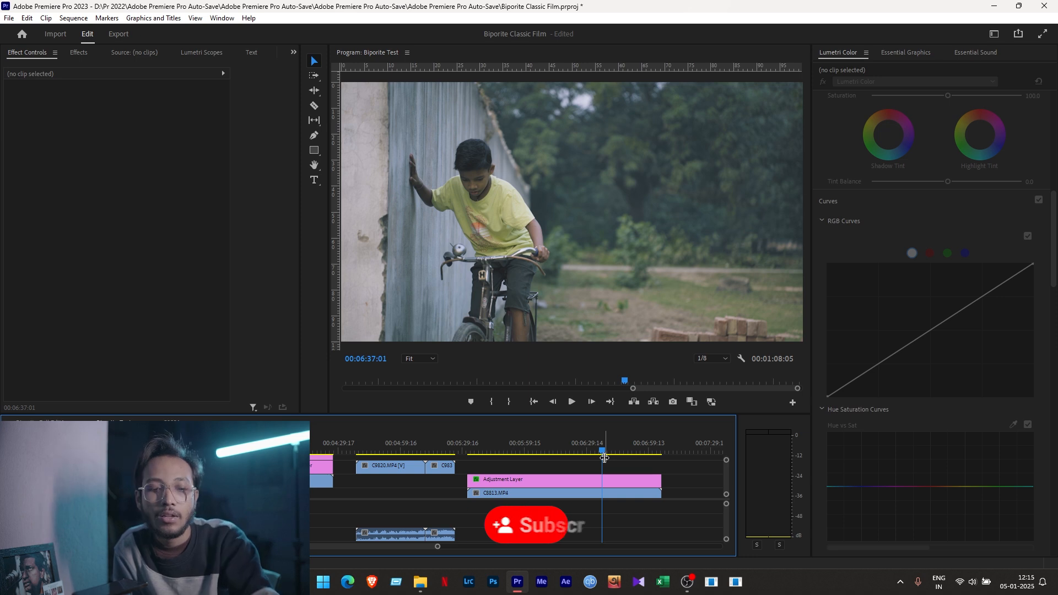